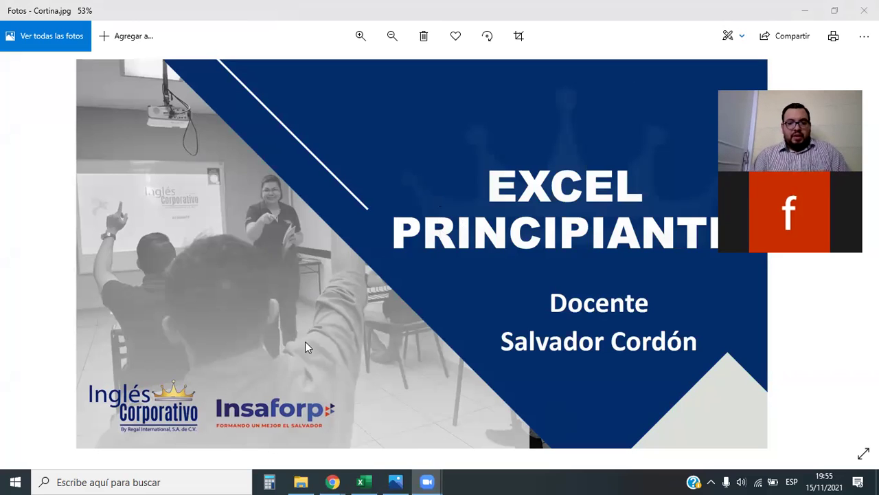
# Bring the Chrome browser window in front of the EXCEL PRINCIPIANTE title slide
pyautogui.moveTo(332, 480)
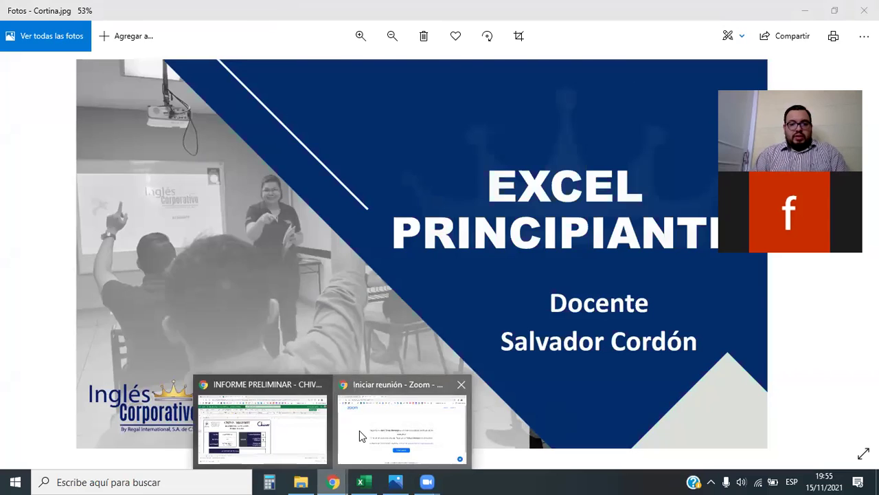
pyautogui.click(357, 436)
# Go to the course tab and the Photos title slide, ending on lesson 2.1 on relative and absolute references
pyautogui.click(94, 7)
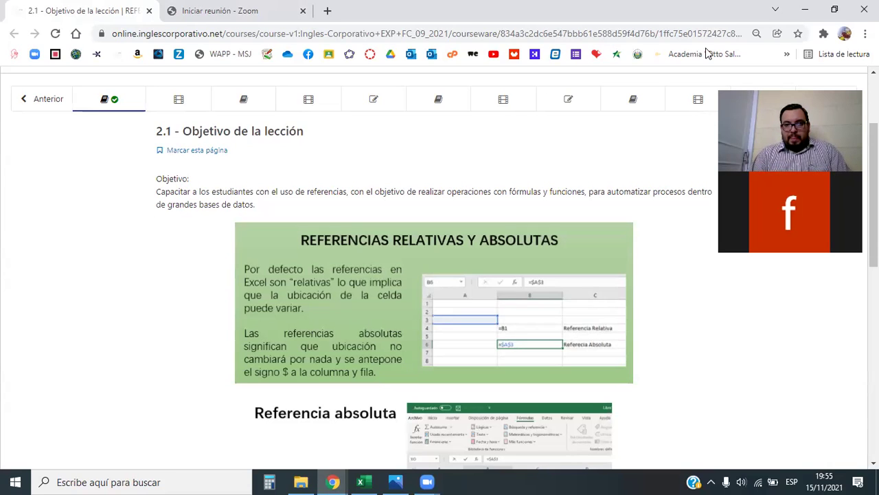
pyautogui.hotkey('alt', 'Tab')
pyautogui.hotkey('alt', 'Tab')
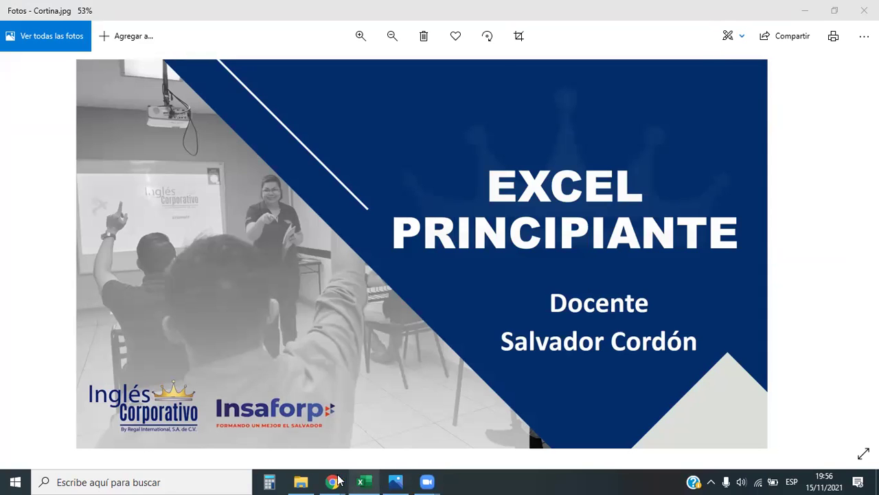
pyautogui.moveTo(335, 468)
pyautogui.click(391, 415)
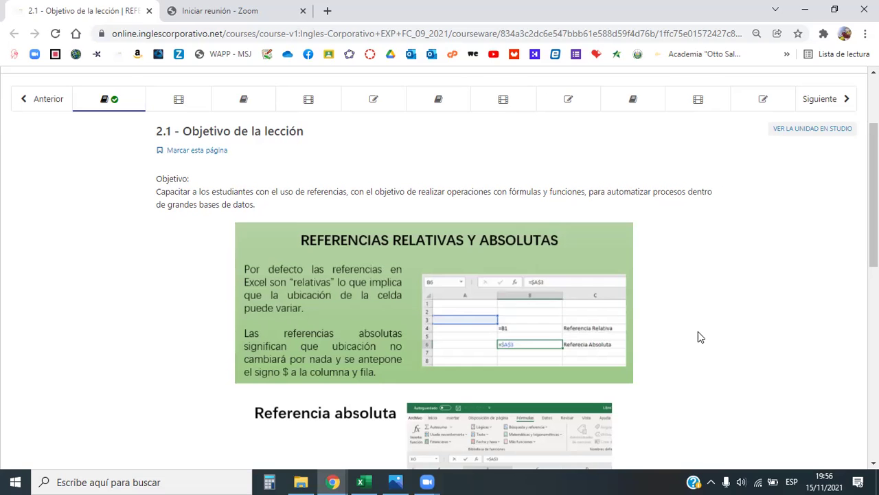
# Open lesson 2.2 'Uso de referencias en Excel' and scroll down to its video
pyautogui.scroll(-3, 563, 339)
pyautogui.scroll(-4, 562, 337)
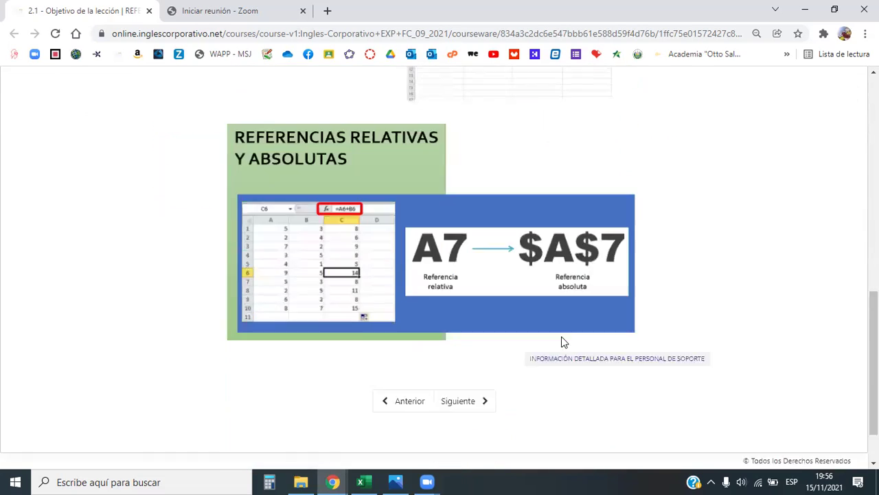
pyautogui.scroll(5, 562, 337)
pyautogui.scroll(5, 561, 337)
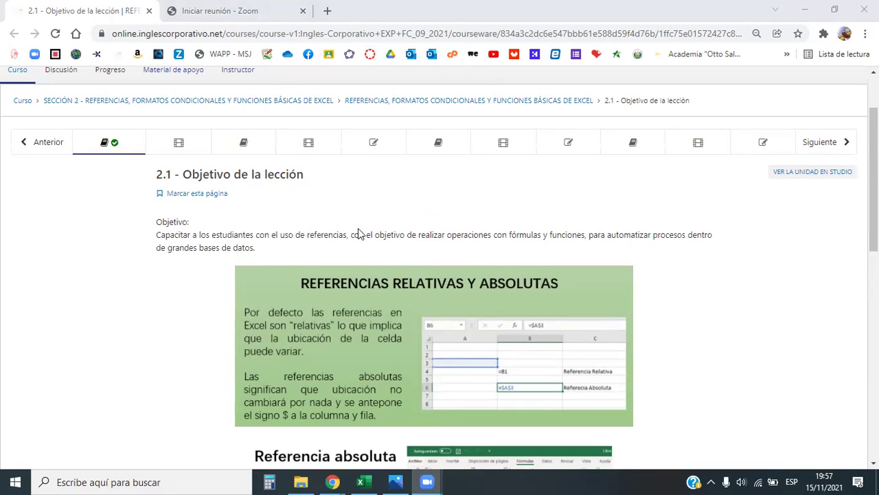
pyautogui.click(180, 144)
pyautogui.scroll(-6, 680, 285)
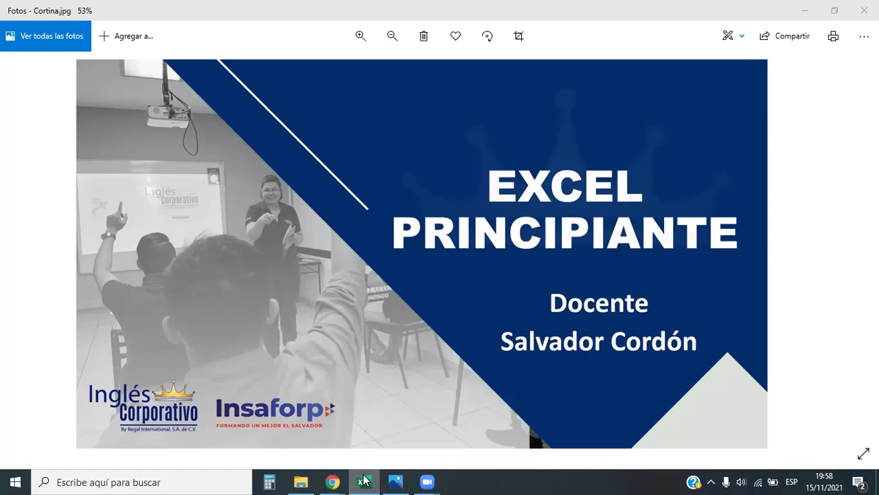
# Scroll the course page up to the lesson 2.2 video, then switch to the HOJA PRÁCTICA - SECCION 2 workbook
pyautogui.click(805, 10)
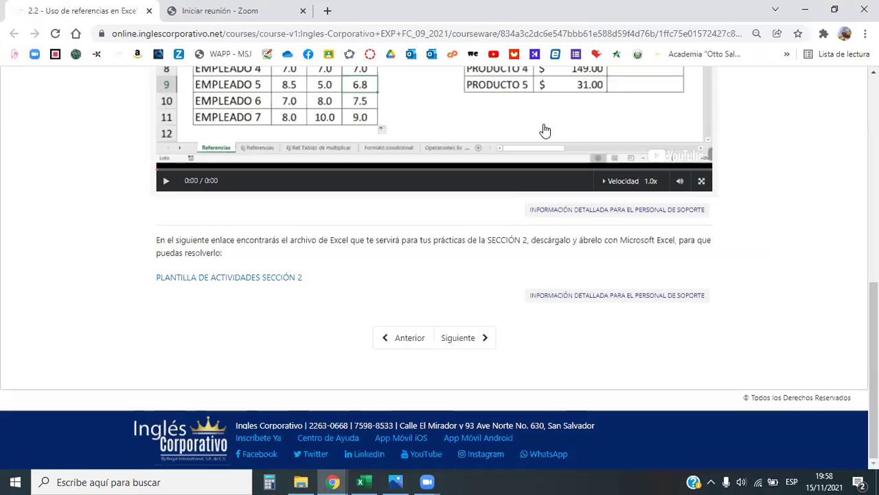
pyautogui.scroll(3, 486, 320)
pyautogui.scroll(3, 487, 320)
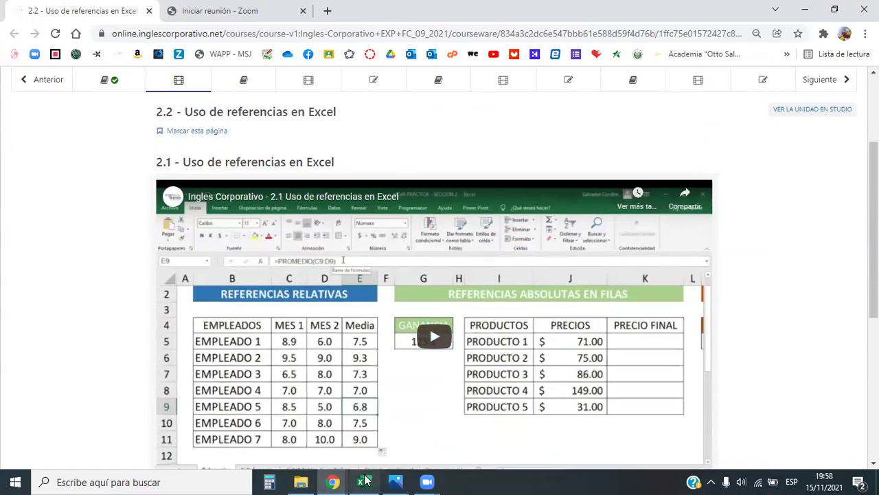
pyautogui.click(364, 481)
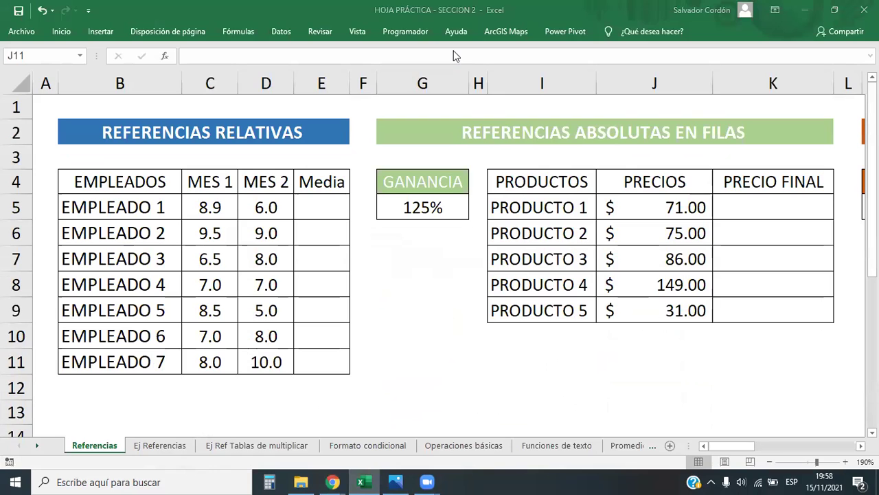
# Browse the Operaciones básicas, Funciones de texto, Promedio and Referencias sheets, then return to the lesson 2.2 video page
pyautogui.click(479, 450)
pyautogui.click(522, 447)
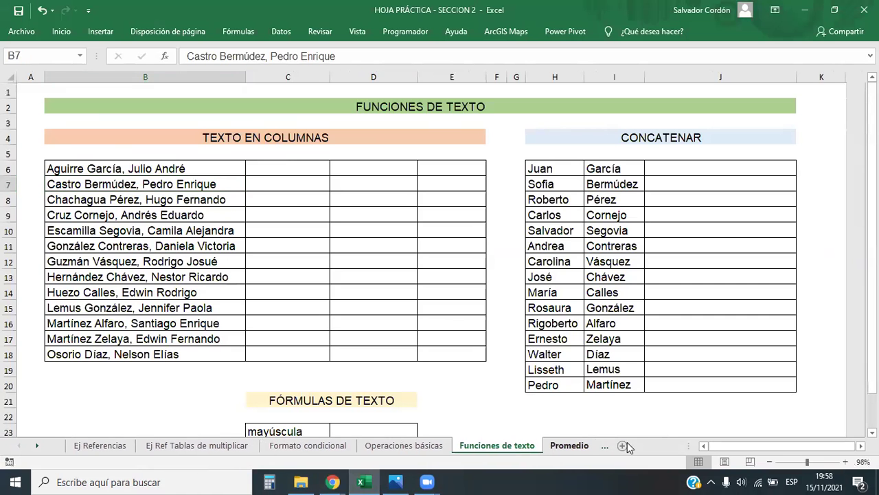
pyautogui.click(576, 448)
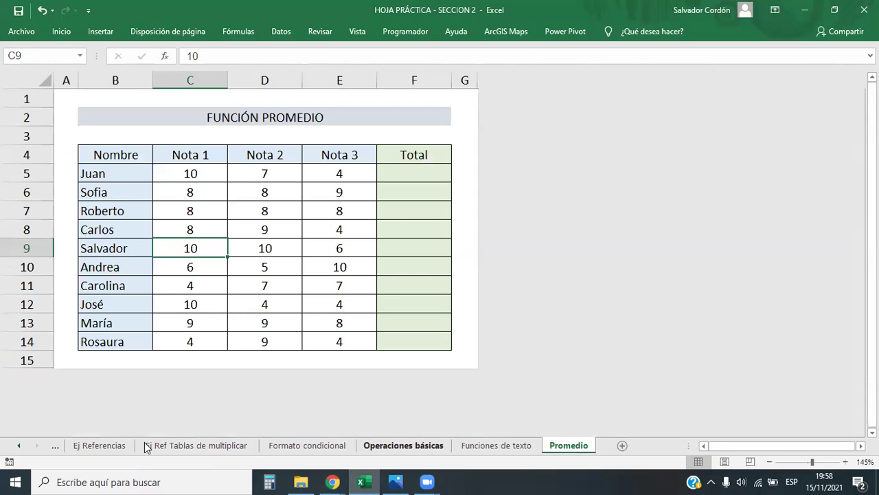
pyautogui.click(53, 450)
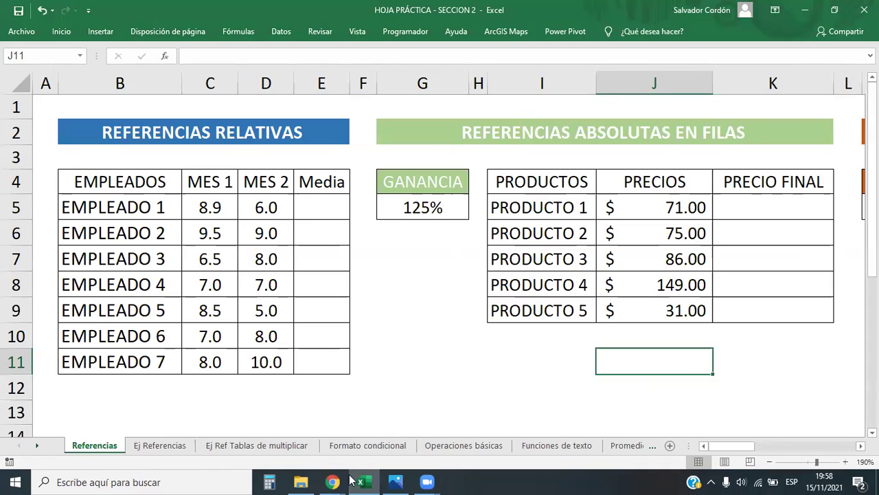
pyautogui.moveTo(336, 480)
pyautogui.click(397, 433)
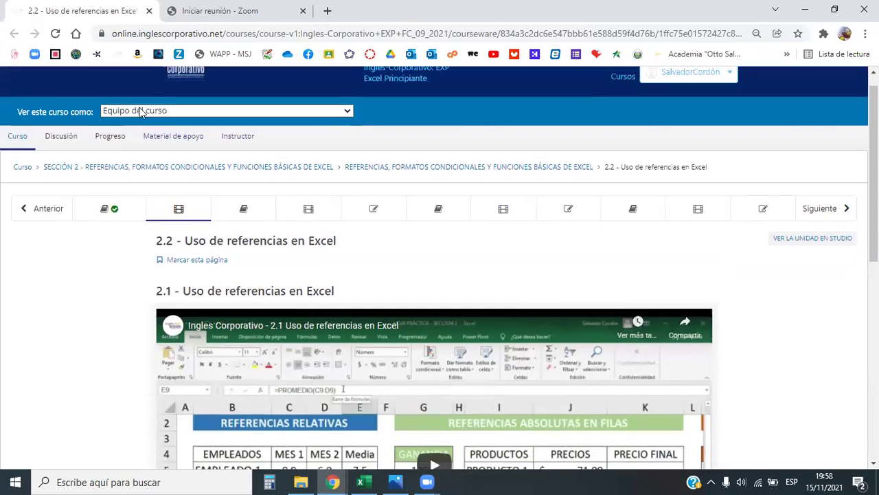
# Return to lesson 2.1 'Objetivo de la lección' and scroll to its references objective
pyautogui.click(104, 210)
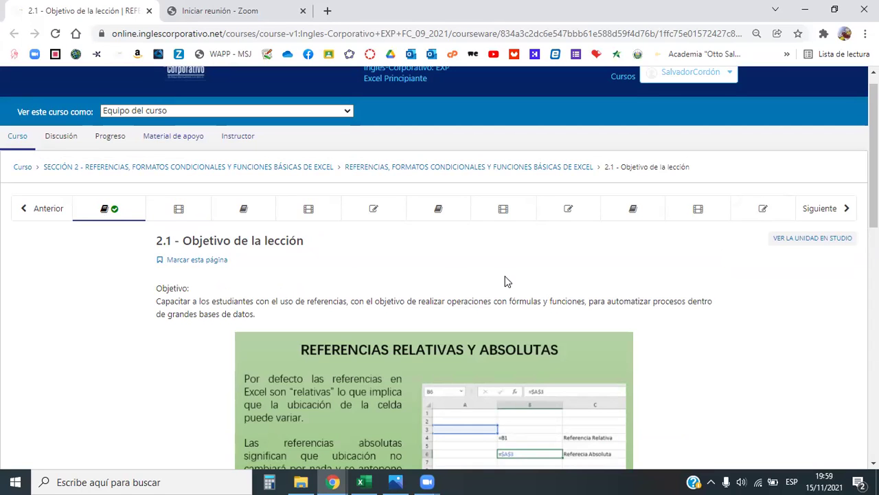
pyautogui.scroll(-2, 504, 280)
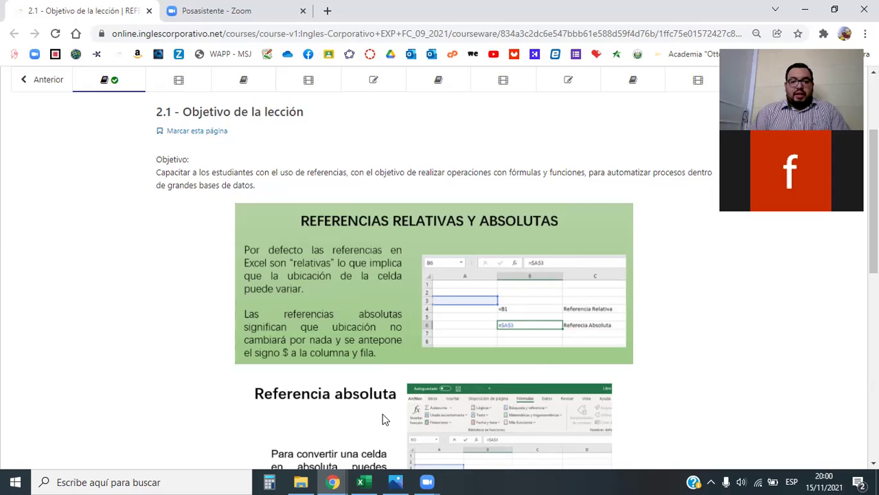
# Switch to Excel and select cells in column G, extending the selection across row 11
pyautogui.click(364, 481)
pyautogui.click(407, 319)
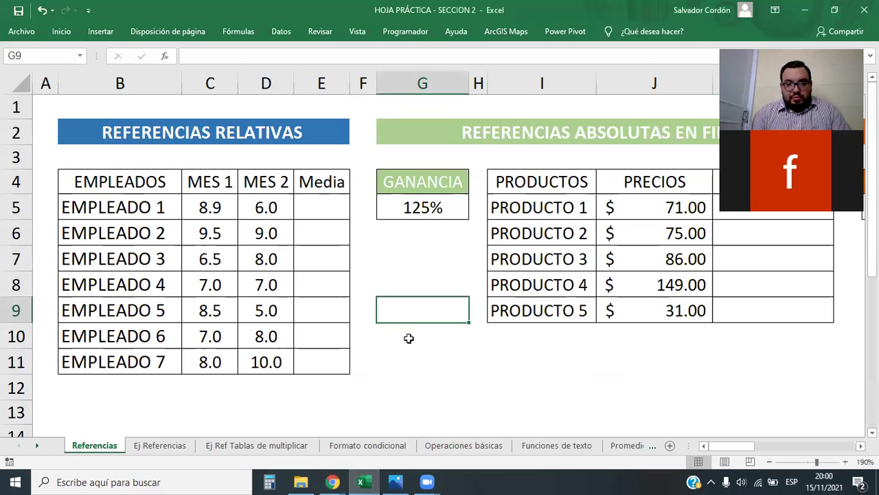
pyautogui.click(402, 387)
pyautogui.click(403, 326)
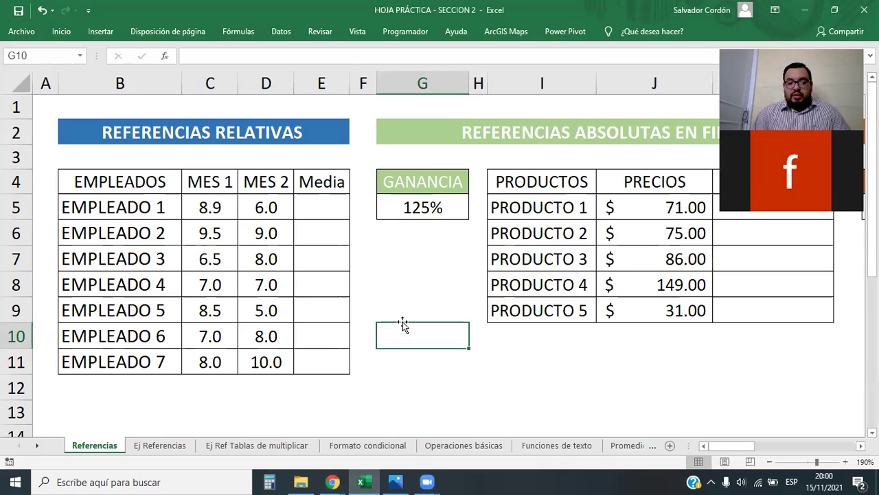
pyautogui.press('Down')
pyautogui.hotkey('ctrl', 'shift', 'Right')
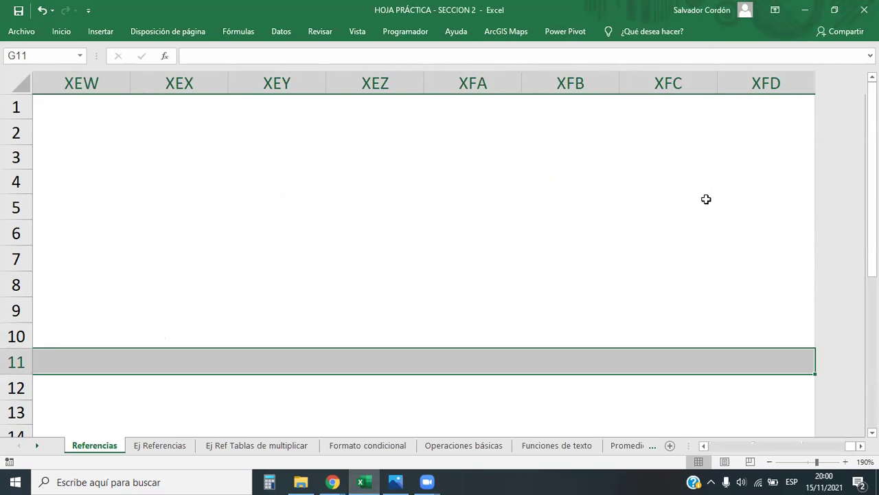
# Move to cell E5, the first empty cell under the Media header
pyautogui.hotkey('ctrl', 'Home')
pyautogui.press('Down')
pyautogui.press('Down')
pyautogui.press('Down')
pyautogui.press('Down')
pyautogui.press('Down')
pyautogui.press('Down')
pyautogui.press('Down')
pyautogui.press('Down')
pyautogui.press('Down')
pyautogui.press('Down')
pyautogui.press('Down')
pyautogui.press('Down')
pyautogui.press('Right')
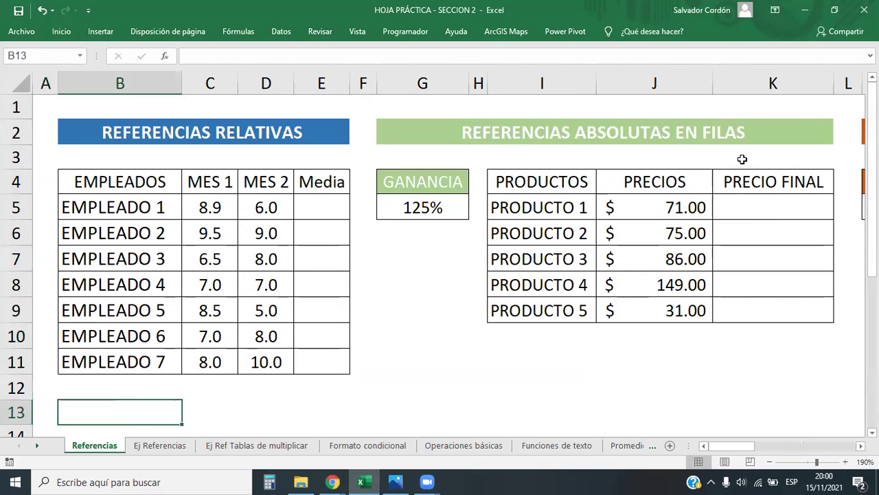
pyautogui.press('Right')
pyautogui.press('Right')
pyautogui.press('Right')
pyautogui.press('Up')
pyautogui.press('Up')
pyautogui.press('Up')
pyautogui.press('Up')
pyautogui.press('Up')
pyautogui.press('Up')
pyautogui.press('Up')
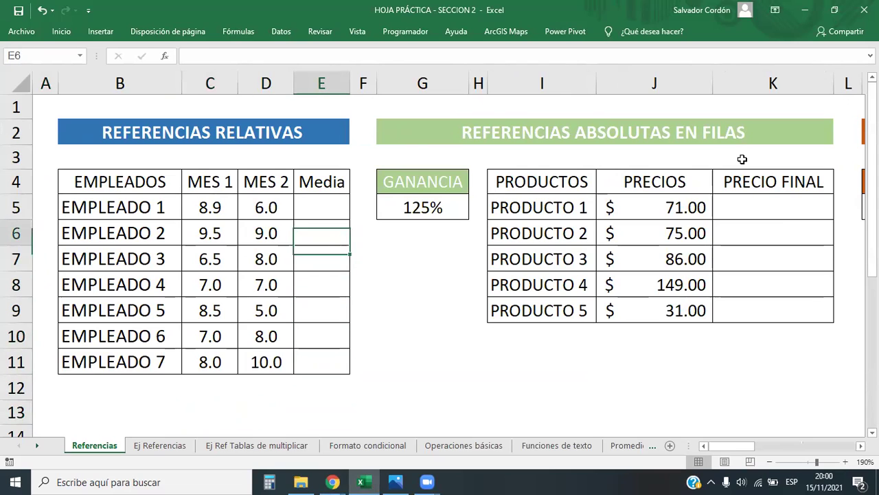
pyautogui.press('Up')
pyautogui.press('Up')
pyautogui.press('Down')
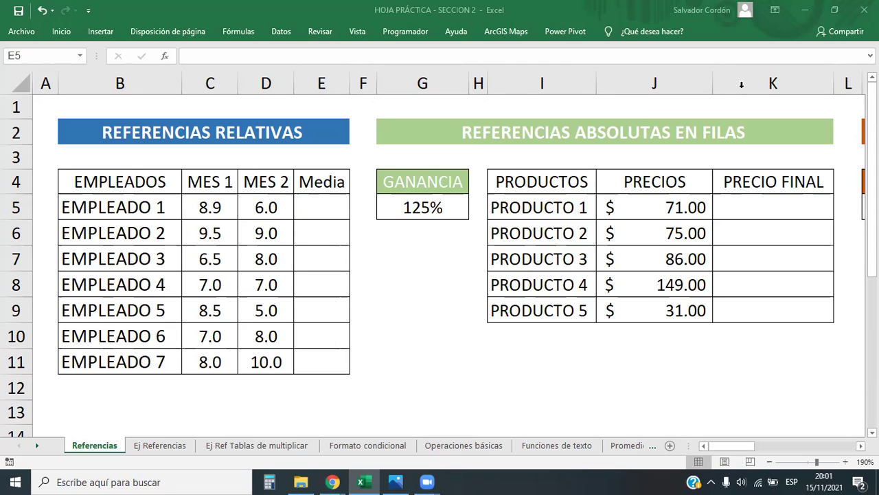
pyautogui.click(320, 208)
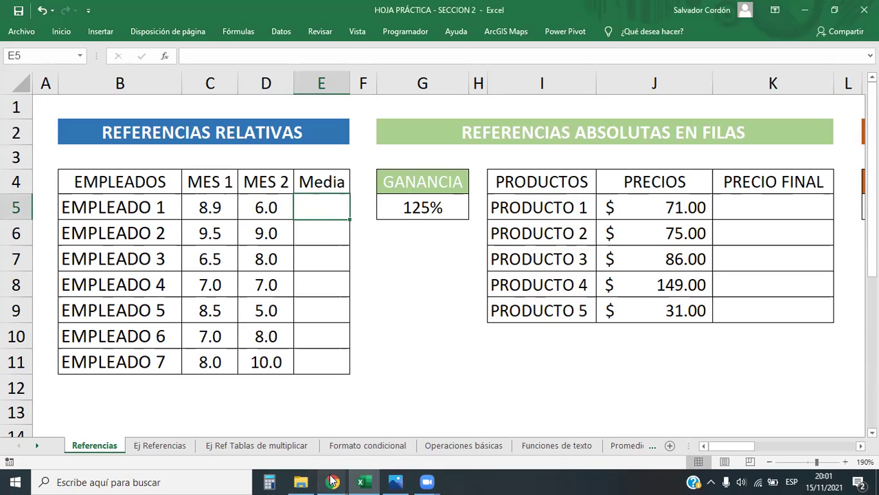
# Return to the lesson page in Chrome, zoom to 100% and scroll to the absolute-reference section
pyautogui.moveTo(332, 481)
pyautogui.click(418, 420)
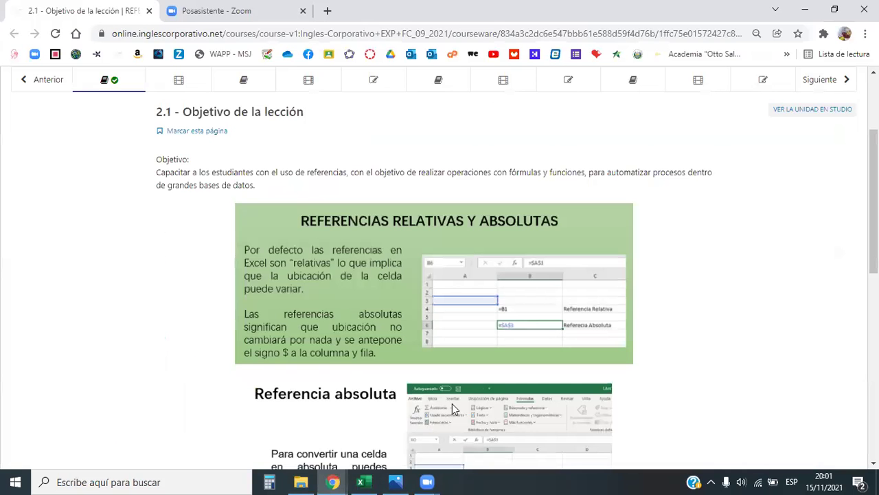
pyautogui.scroll(-1, 714, 291)
pyautogui.scroll(-1, 715, 291)
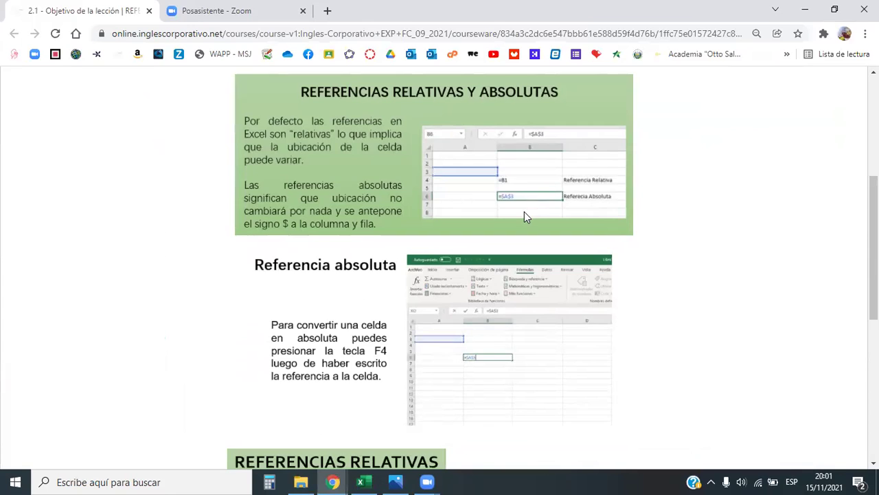
pyautogui.hotkey('ctrl', '+')
pyautogui.hotkey('ctrl', '+')
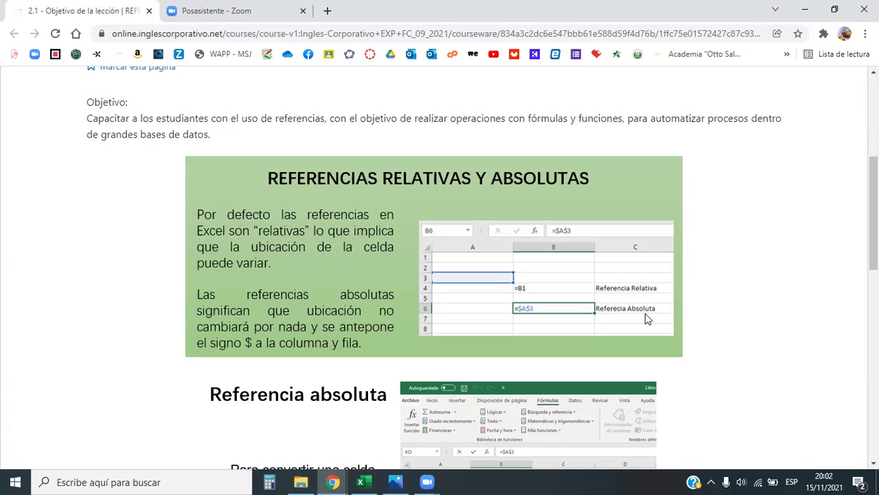
pyautogui.scroll(-3, 636, 342)
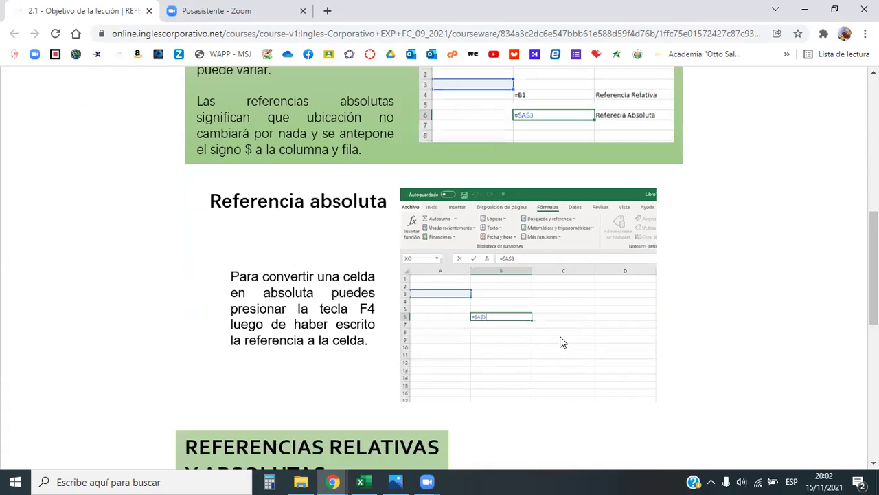
pyautogui.scroll(-1, 560, 341)
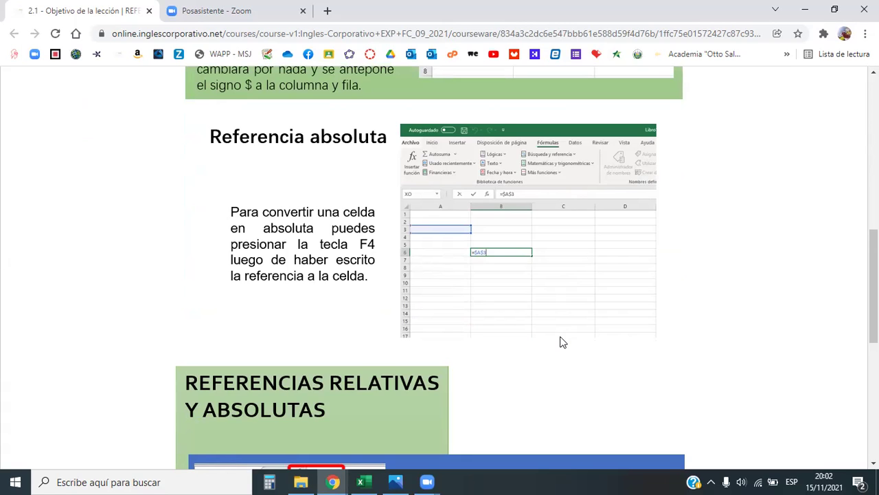
# Search Windows for 'tec' and launch the Teclado en pantalla on-screen keyboard
pyautogui.click(74, 482)
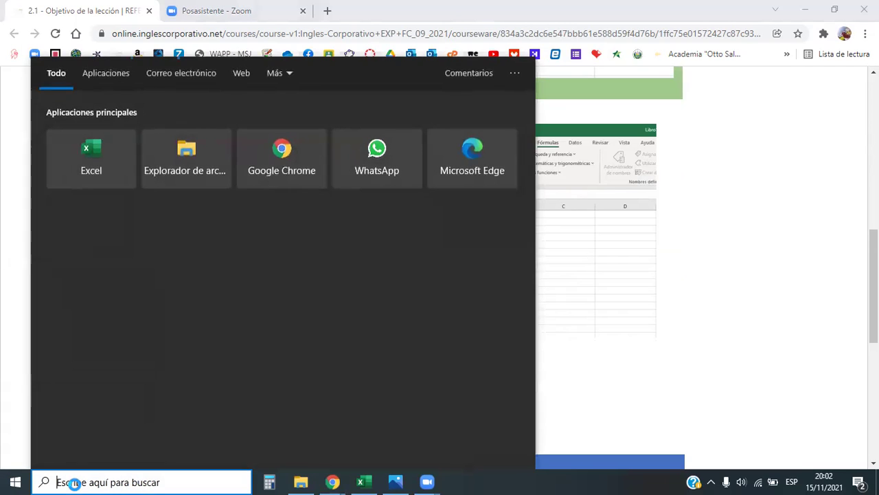
pyautogui.write('tec')
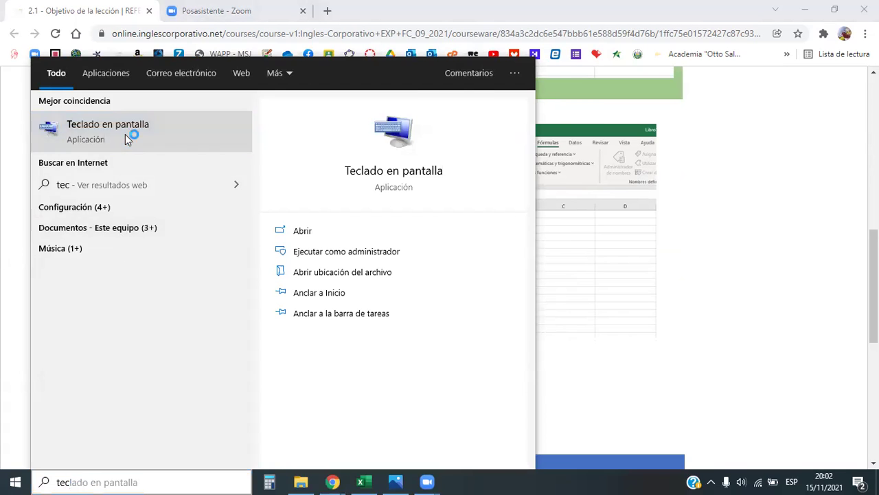
pyautogui.click(125, 134)
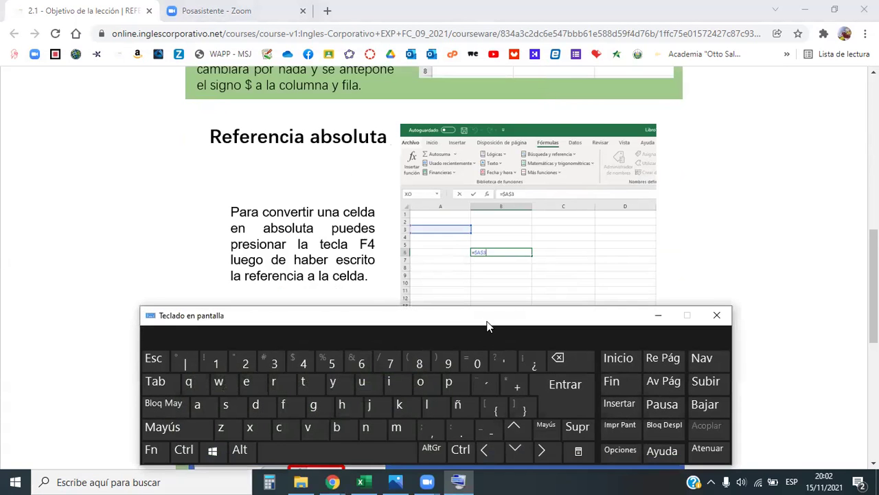
# Move the on-screen keyboard up, reveal F1–F12 with Fn, tap Alt, then close the keyboard
pyautogui.moveTo(486, 321); pyautogui.dragTo(503, 315)
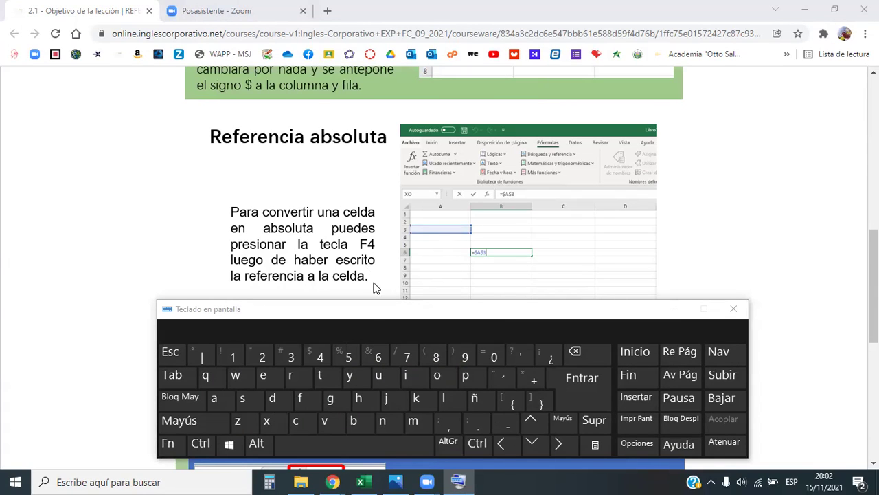
pyautogui.moveTo(369, 320); pyautogui.dragTo(358, 290)
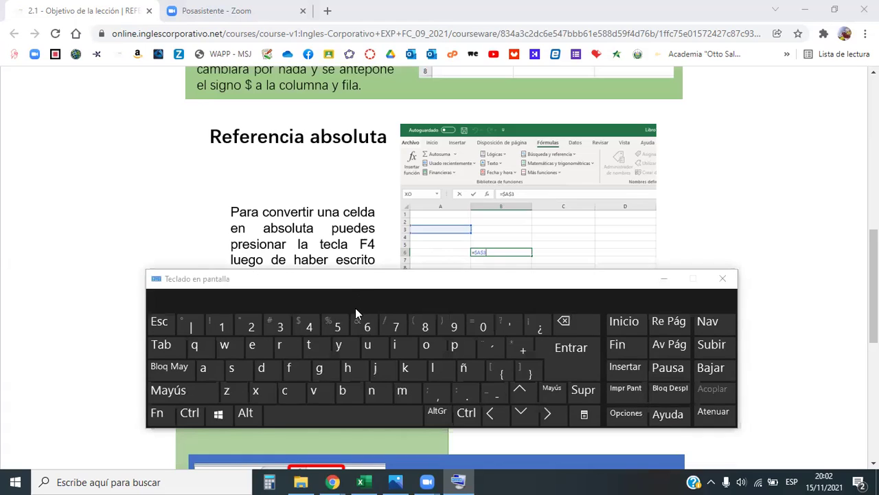
pyautogui.click(158, 416)
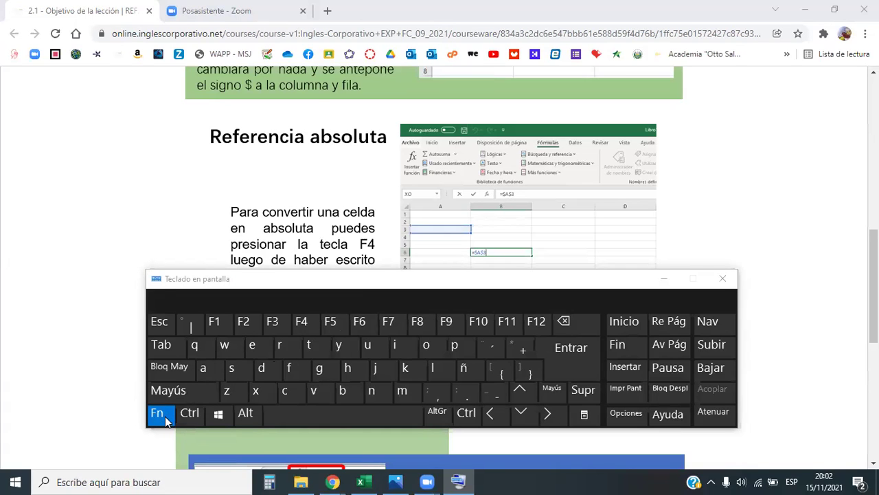
pyautogui.click(245, 415)
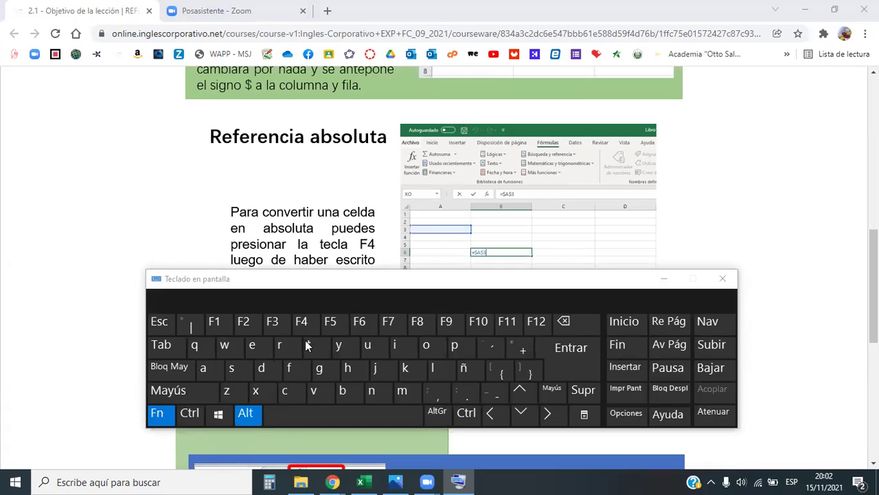
pyautogui.click(255, 392)
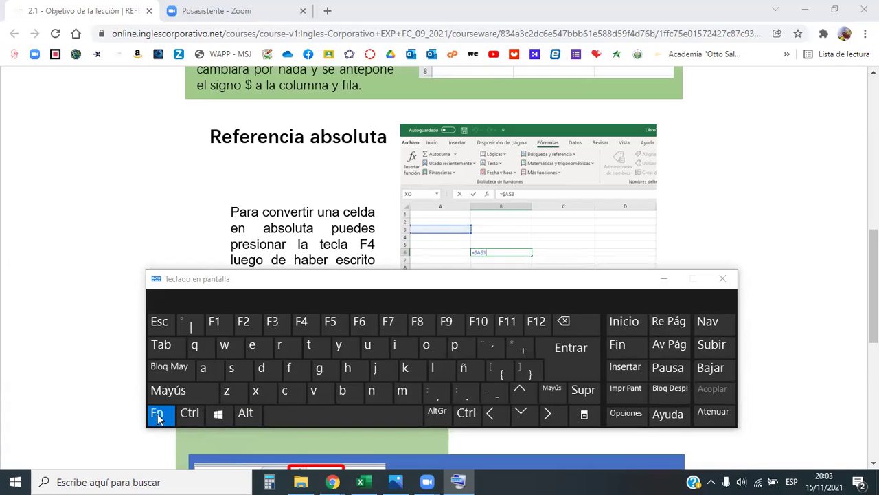
pyautogui.click(723, 278)
pyautogui.scroll(-4, 351, 199)
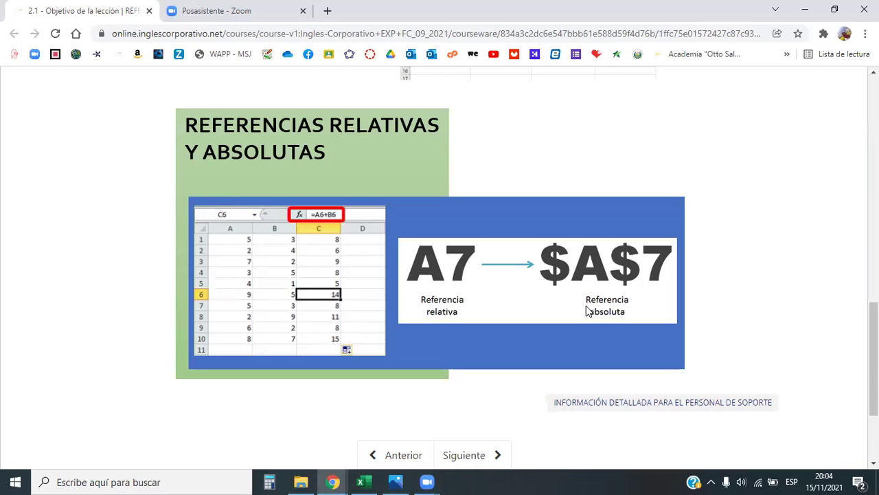
pyautogui.scroll(4, 439, 322)
pyautogui.scroll(3, 447, 315)
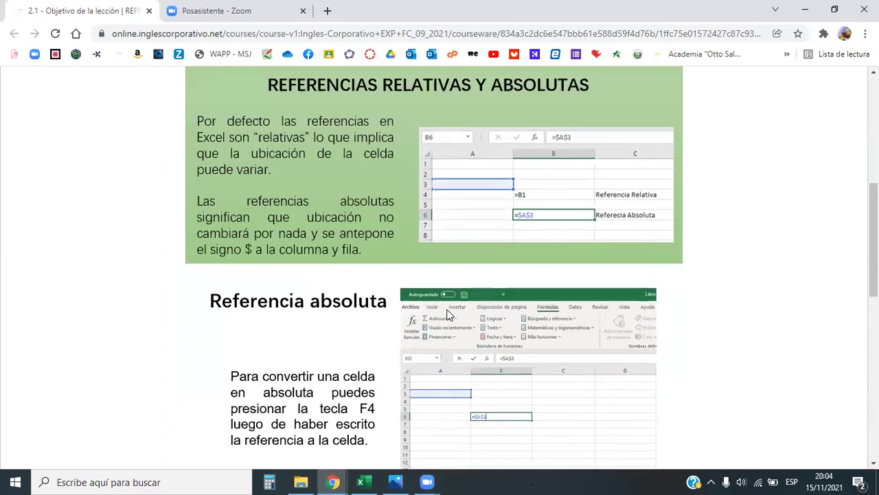
pyautogui.scroll(3, 447, 315)
pyautogui.scroll(-2, 447, 315)
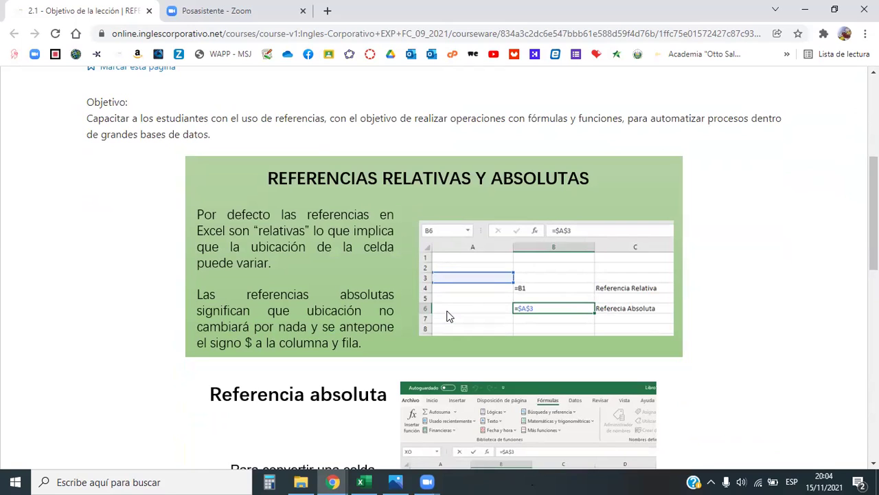
pyautogui.scroll(-3, 447, 316)
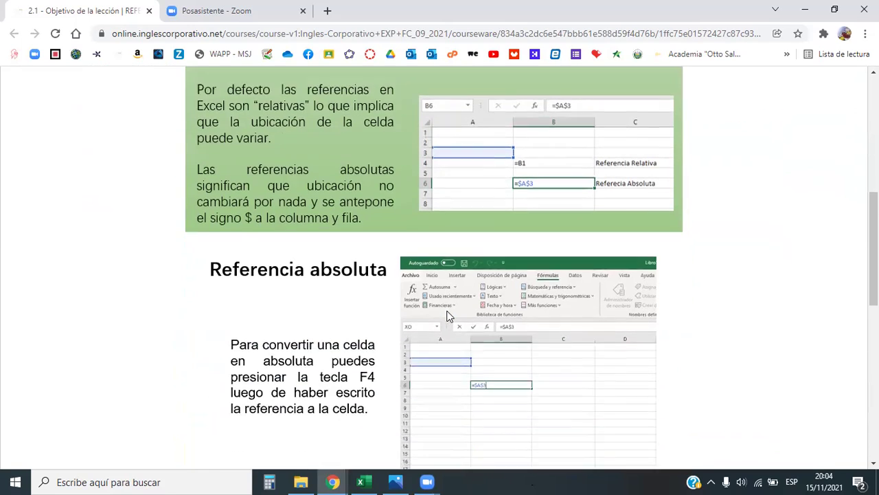
pyautogui.scroll(2, 447, 343)
# On the Referencias sheet, select the employees' MES 1 and MES 2 values in C5:D11
pyautogui.click(375, 480)
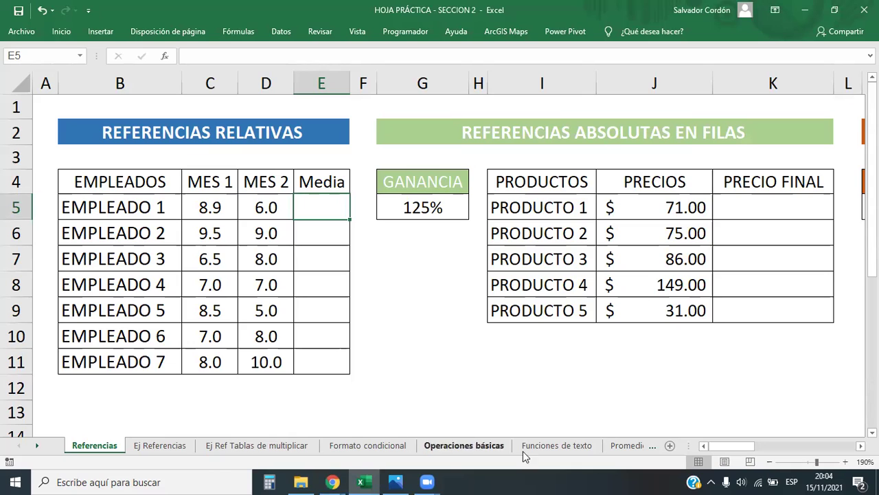
pyautogui.moveTo(313, 480)
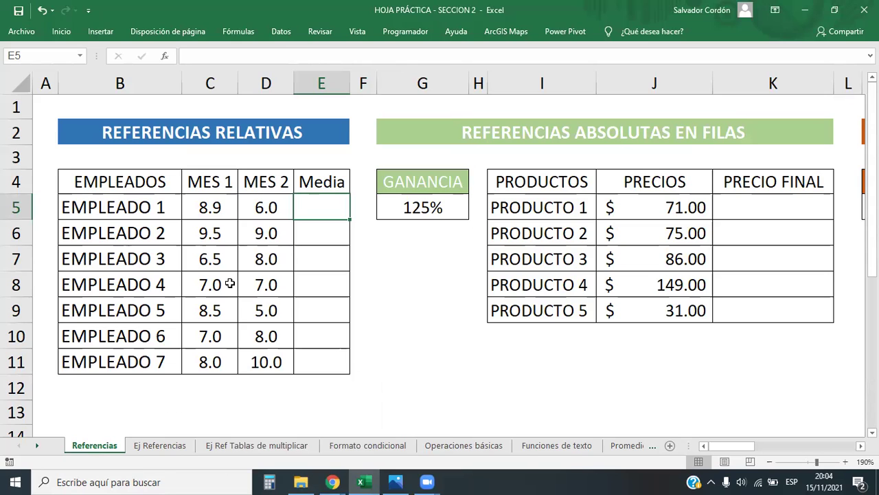
pyautogui.hotkey('ctrl', 'a')
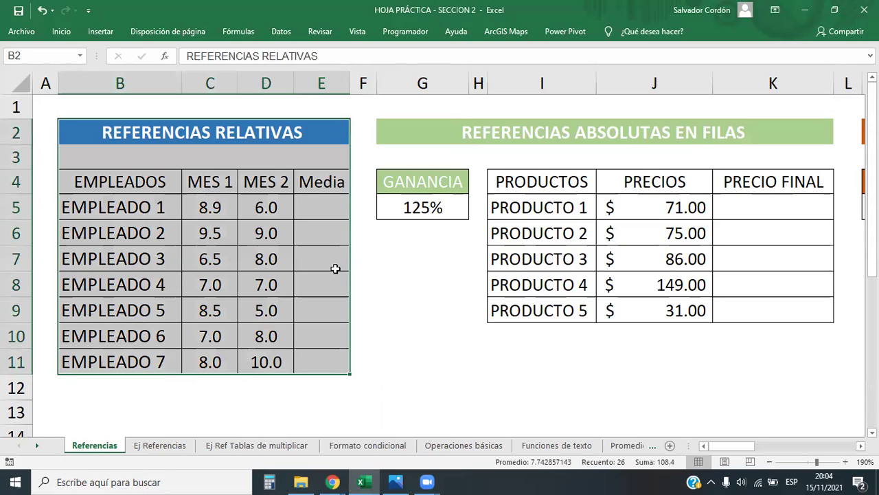
pyautogui.click(337, 268)
pyautogui.click(175, 209)
pyautogui.moveTo(230, 208); pyautogui.dragTo(275, 364)
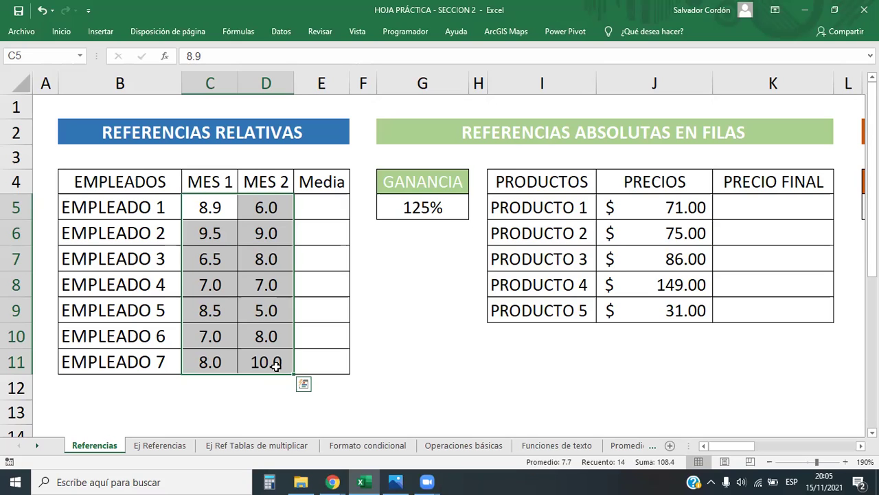
pyautogui.click(198, 204)
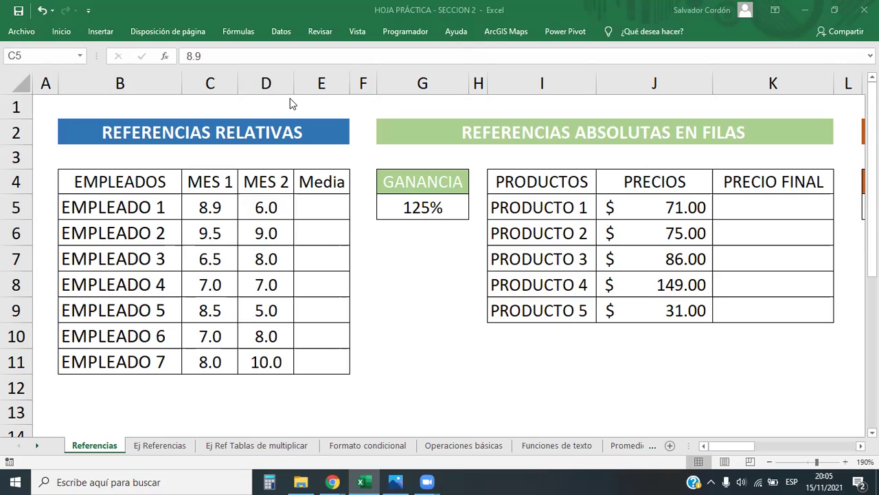
pyautogui.press('F2')
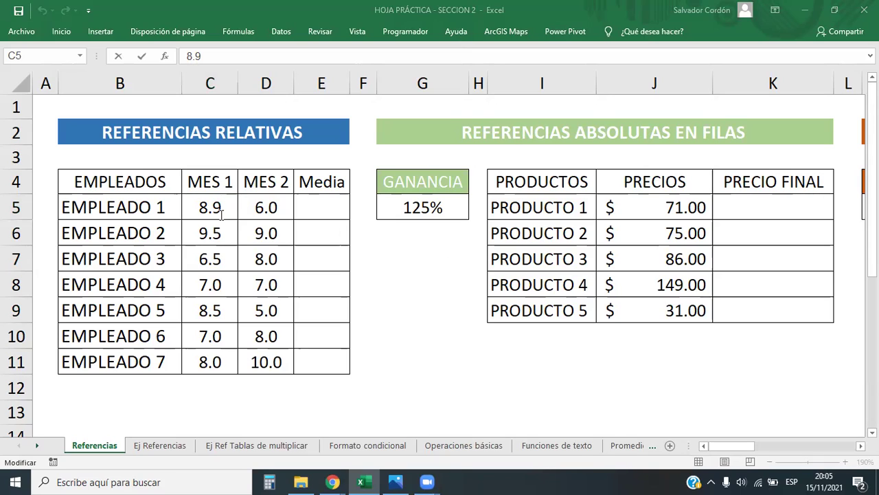
pyautogui.moveTo(222, 214); pyautogui.dragTo(260, 208)
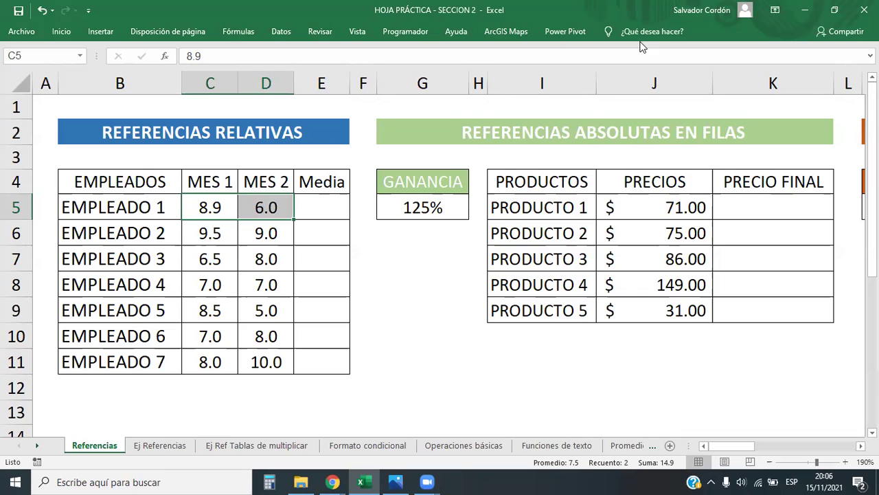
# Place Calculator beside the employee table and compute (8.9 + 6) / 2 = 7.45
pyautogui.click(273, 480)
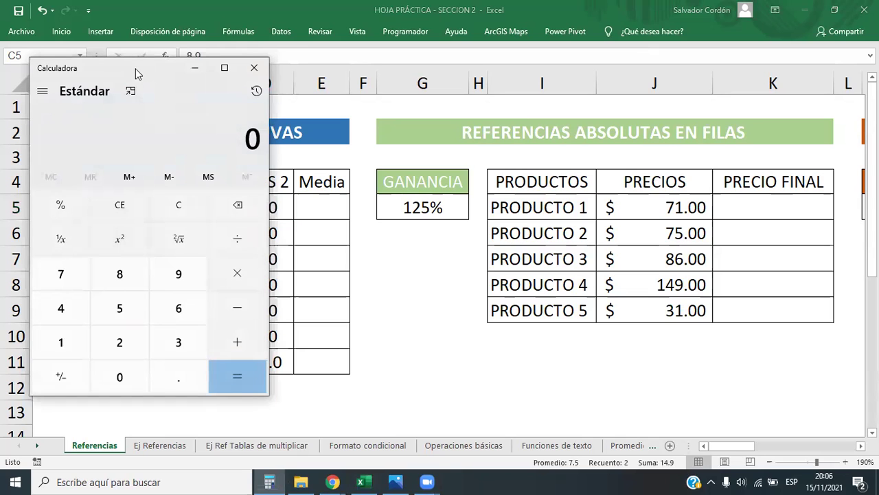
pyautogui.moveTo(158, 78); pyautogui.dragTo(599, 104)
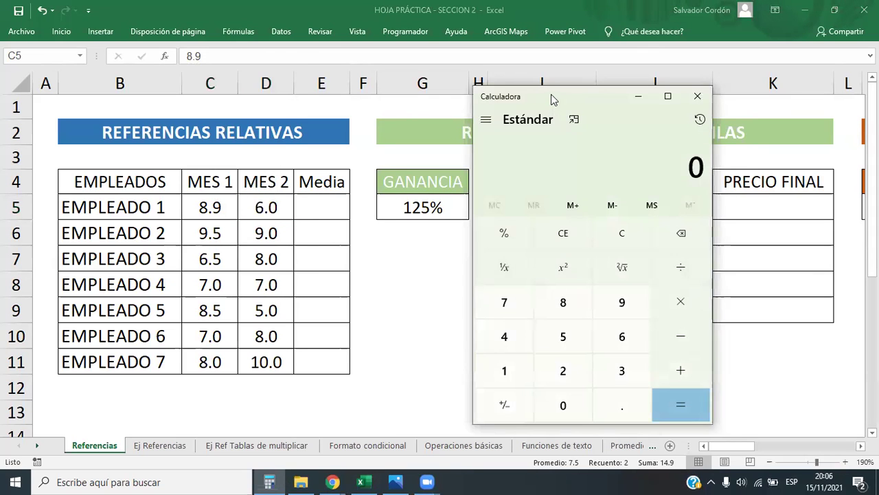
pyautogui.moveTo(545, 85); pyautogui.dragTo(503, 57)
pyautogui.write('8.9 + 6')
pyautogui.press('Return')
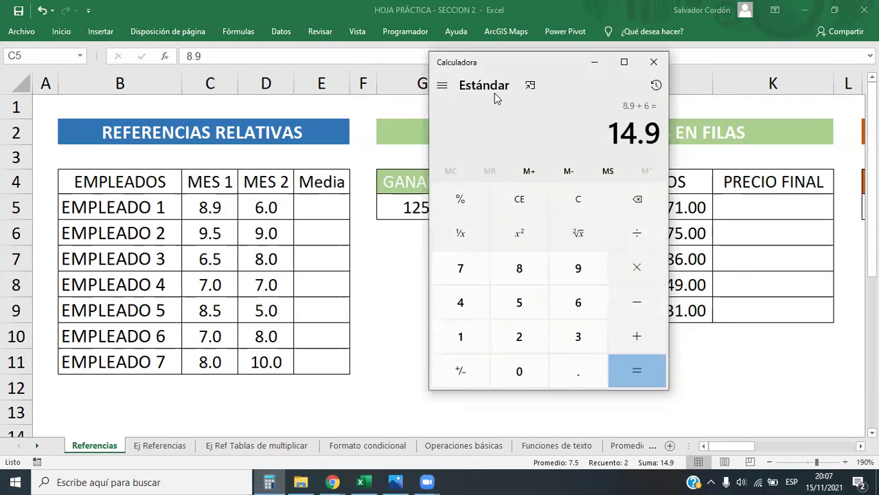
pyautogui.write('/')
pyautogui.write('2')
pyautogui.press('Return')
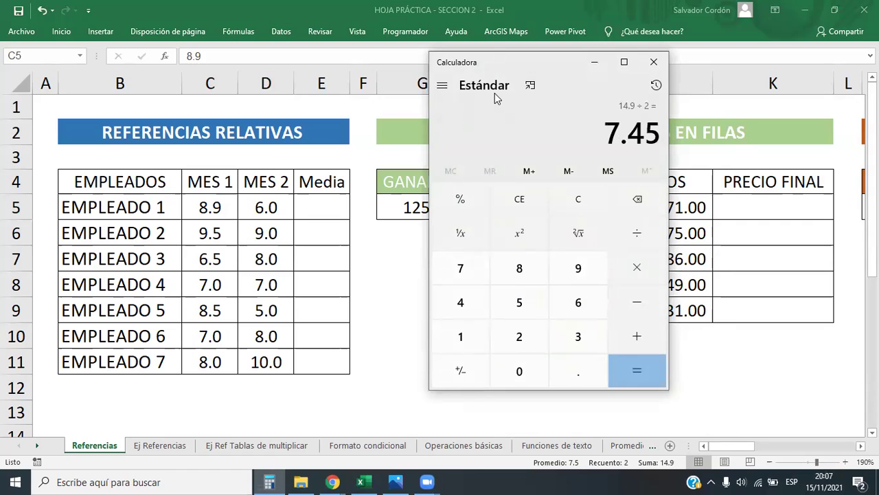
pyautogui.press('XF86AudioLowerVolume')
pyautogui.press('XF86AudioLowerVolume')
pyautogui.press('XF86AudioLowerVolume')
pyautogui.press('XF86AudioLowerVolume')
# Close Calculator and start a formula in E5, then clear the first attempt
pyautogui.click(664, 59)
pyautogui.click(422, 291)
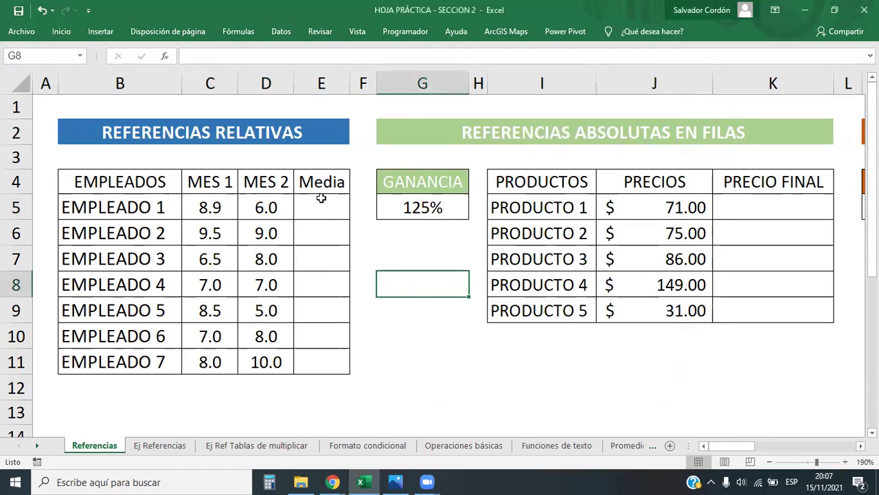
pyautogui.click(323, 200)
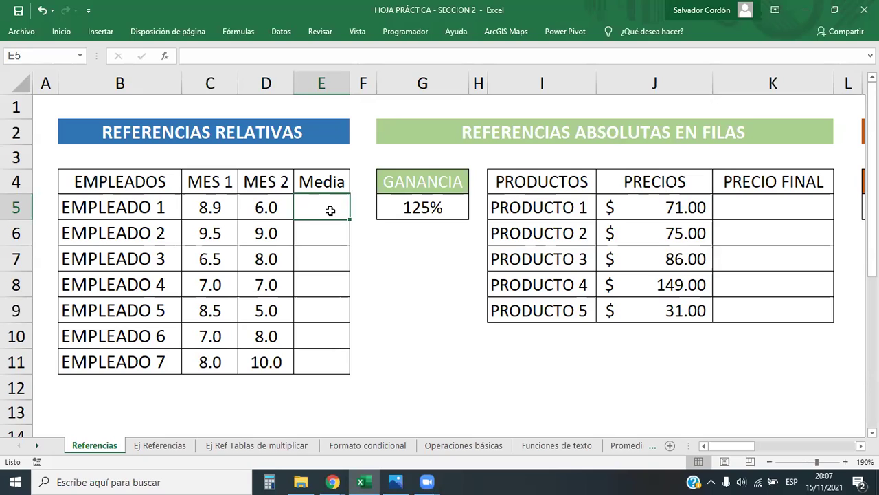
pyautogui.write('=')
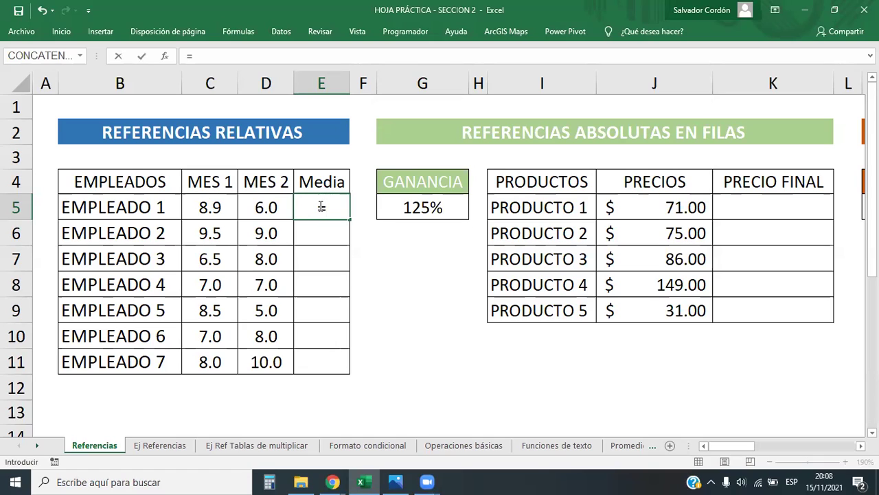
pyautogui.click(210, 207)
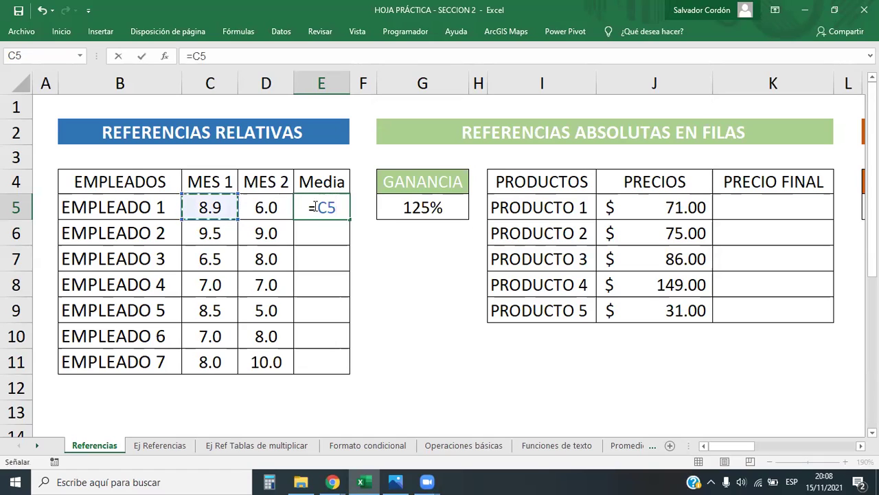
pyautogui.press('BackSpace')
pyautogui.press('BackSpace')
pyautogui.press('BackSpace')
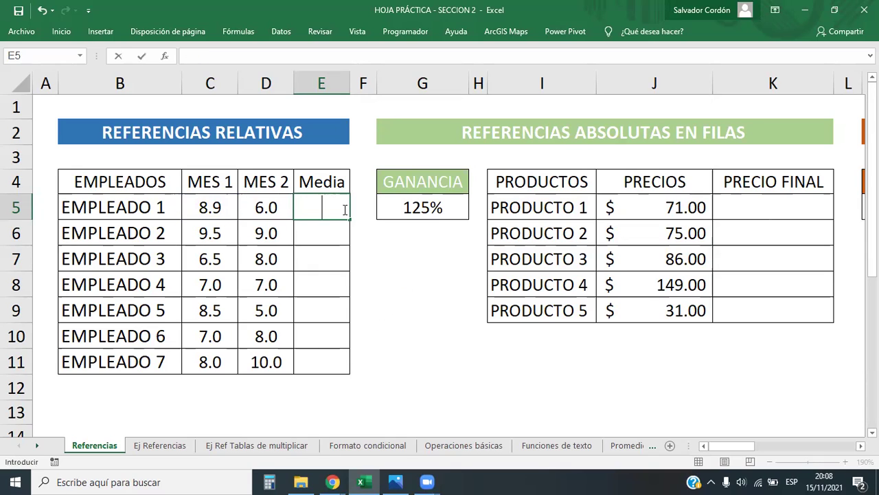
# Enter =(C5+D5)/2 in E5, giving 7.5, and recheck the formula
pyautogui.write('=(')
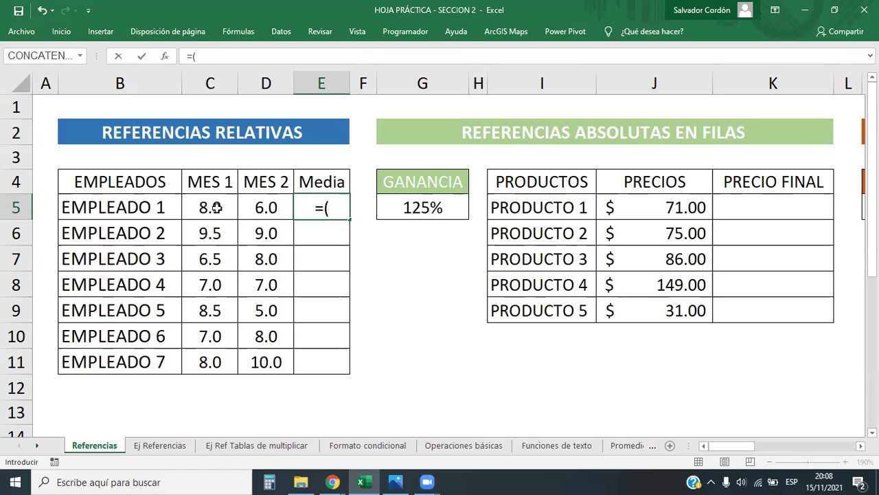
pyautogui.click(216, 207)
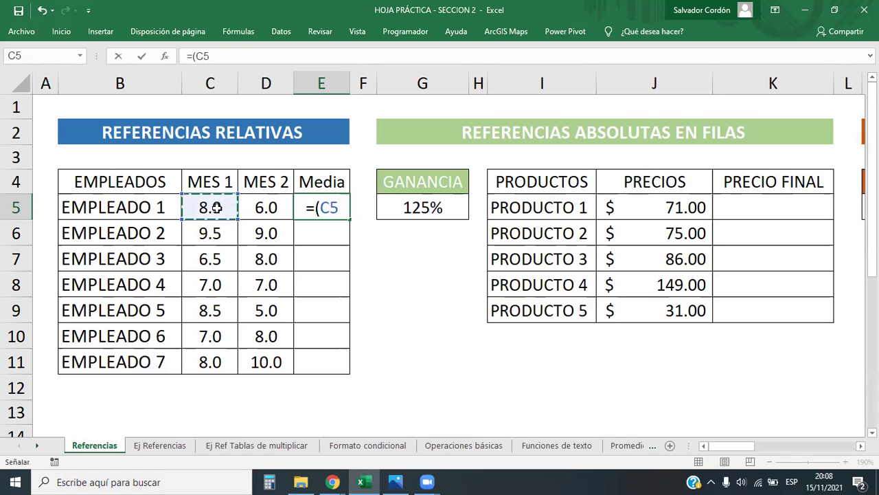
pyautogui.write('+')
pyautogui.click(258, 214)
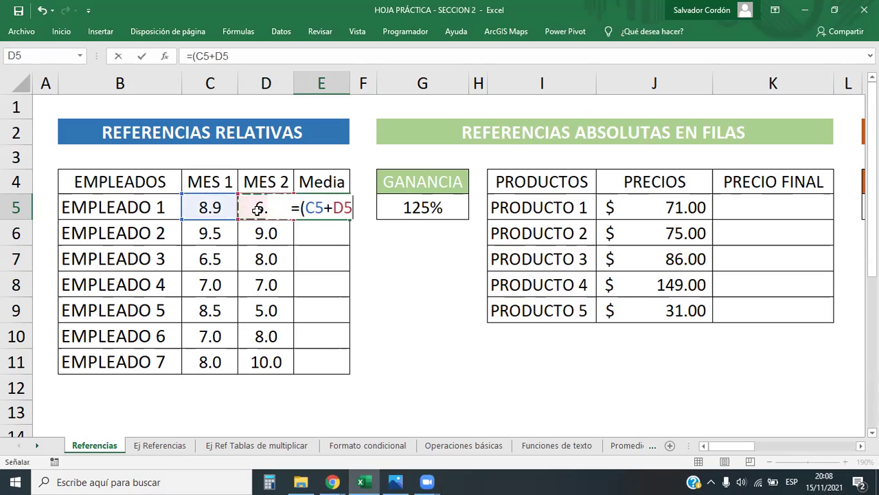
pyautogui.write(')')
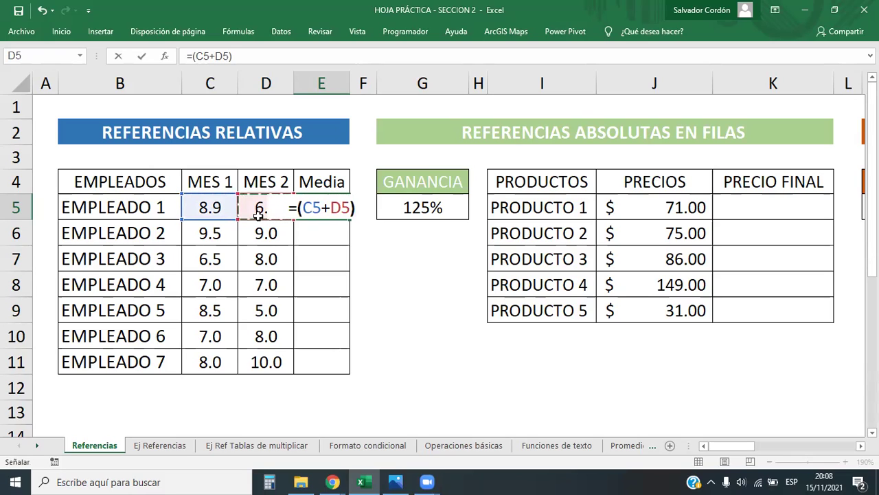
pyautogui.write('/')
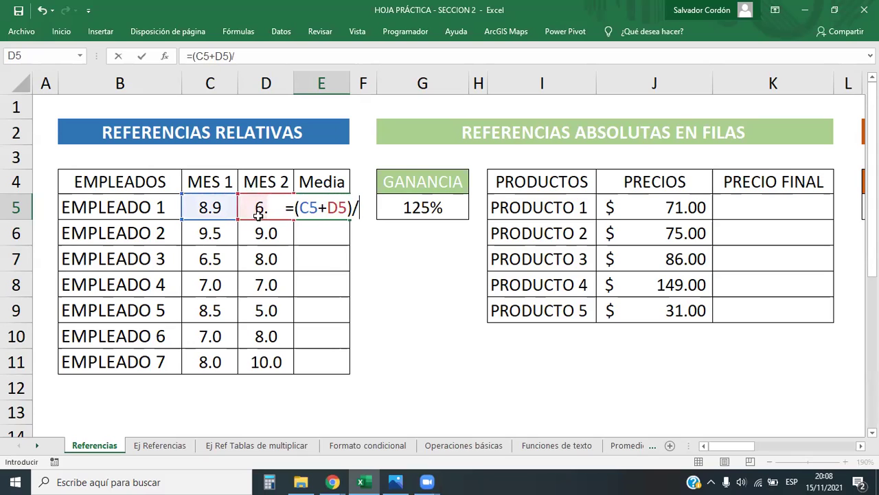
pyautogui.write('2')
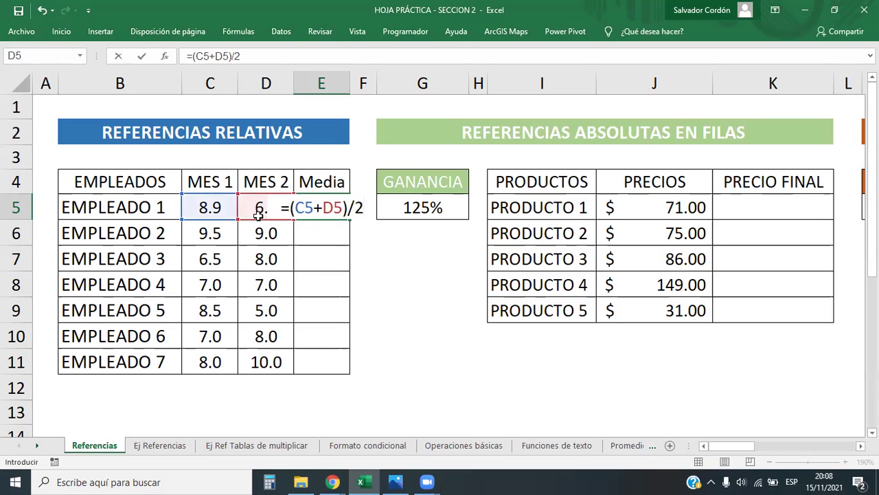
pyautogui.press('Return')
pyautogui.click(329, 209)
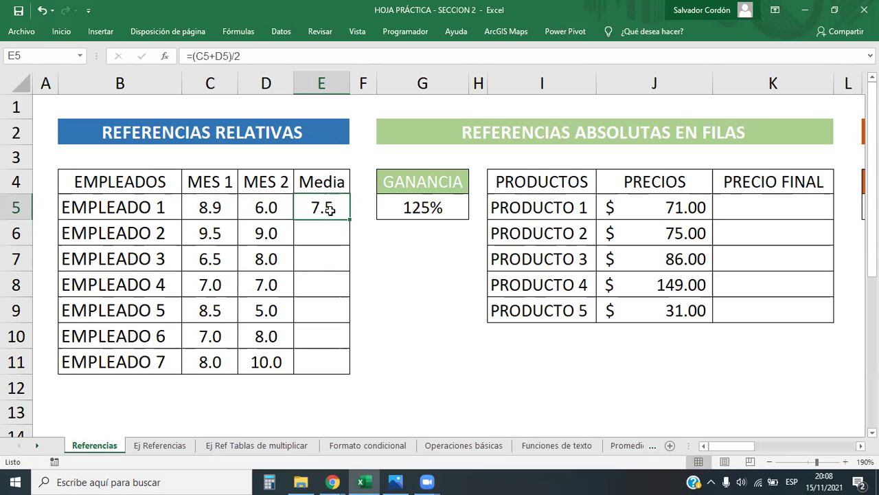
pyautogui.click(270, 481)
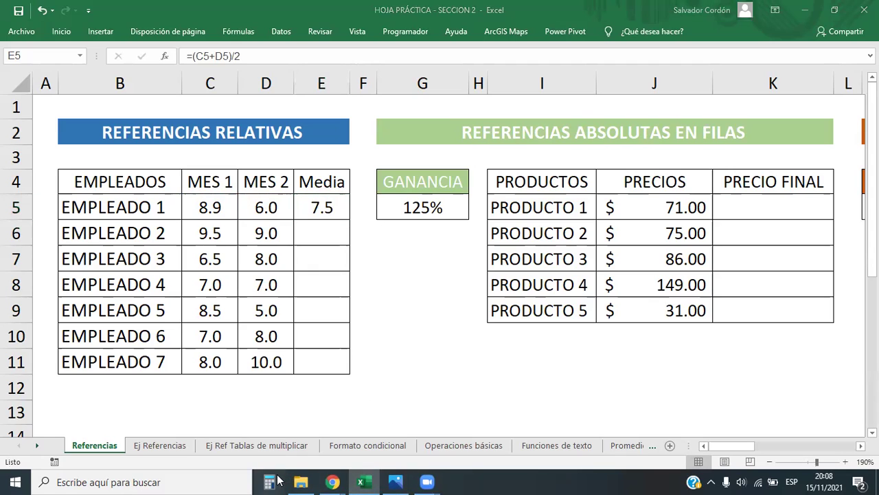
pyautogui.write('8')
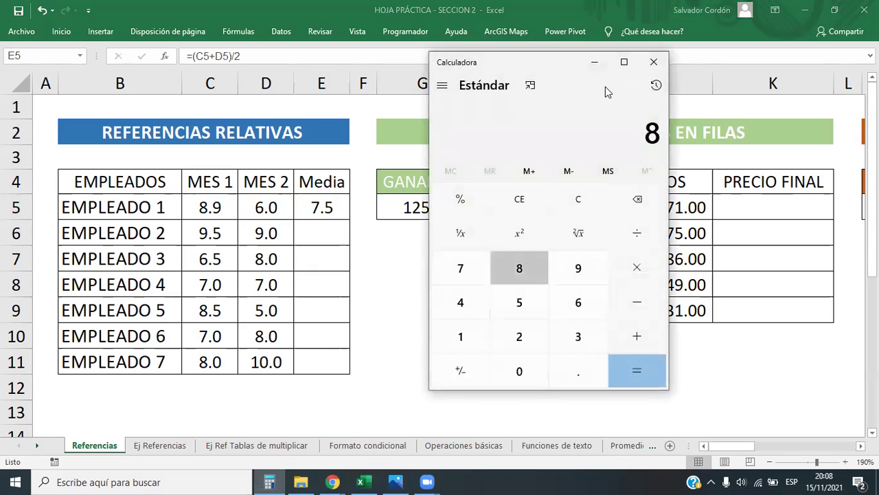
pyautogui.write('.9 + 6')
pyautogui.press('Return')
pyautogui.write('*')
pyautogui.write('/')
pyautogui.write('2')
pyautogui.press('Return')
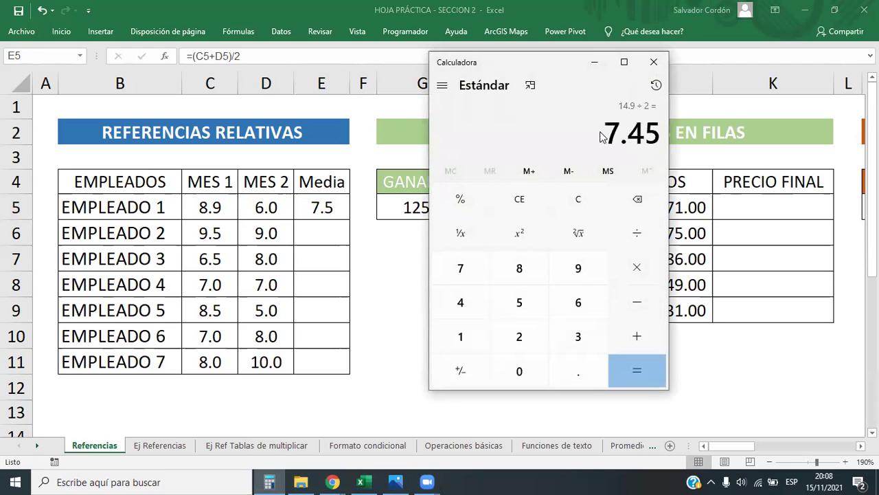
pyautogui.click(652, 61)
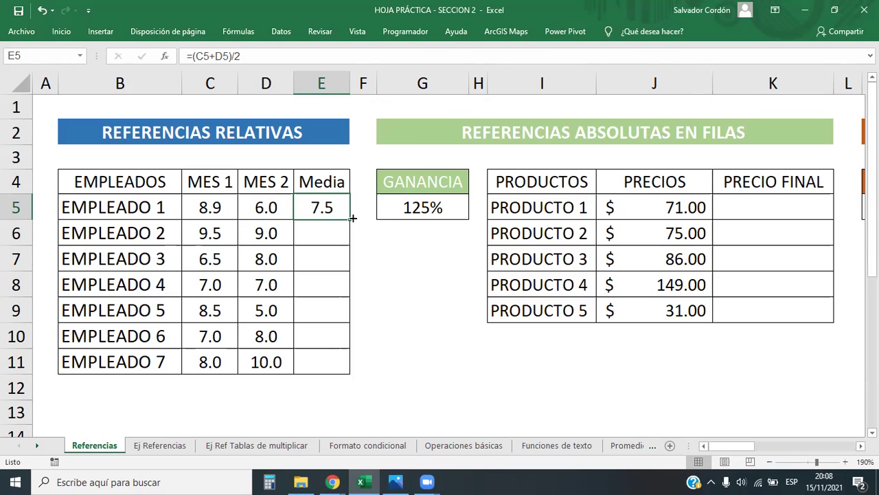
# Clear E5 and start =PROMEDIO(C5; using a semicolon as the argument separator
pyautogui.press('Delete')
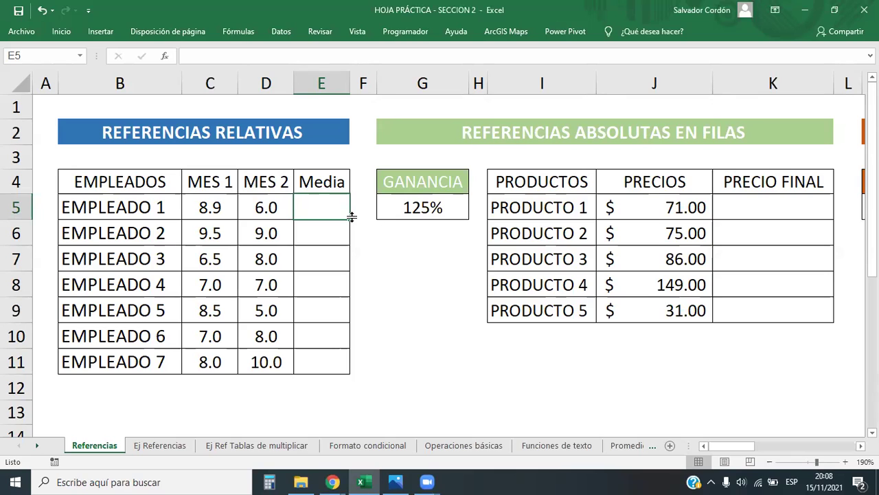
pyautogui.write('=PROME')
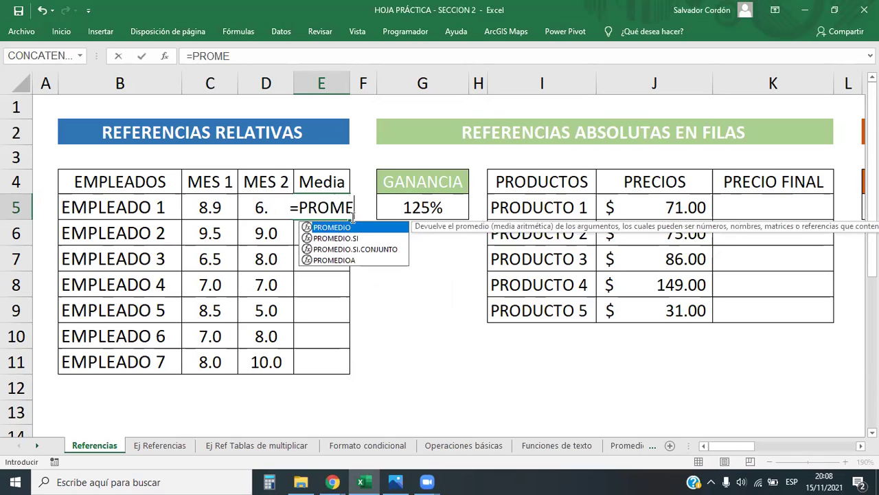
pyautogui.press('Tab')
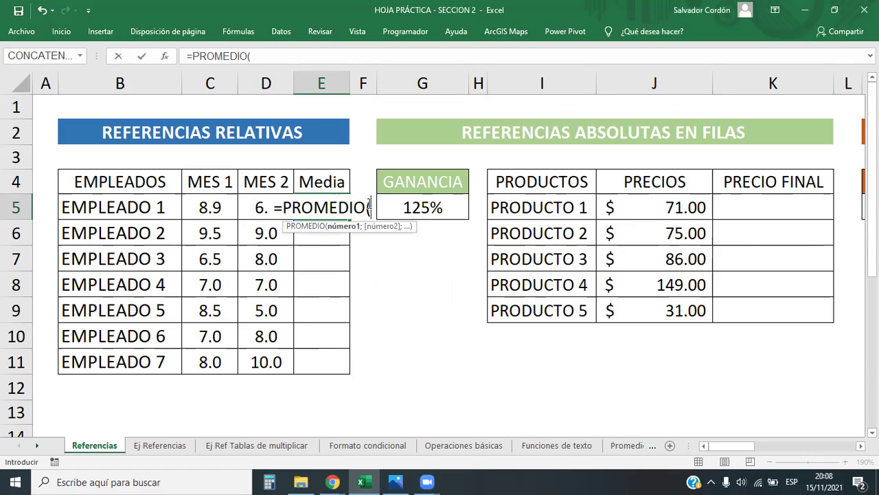
pyautogui.click(205, 208)
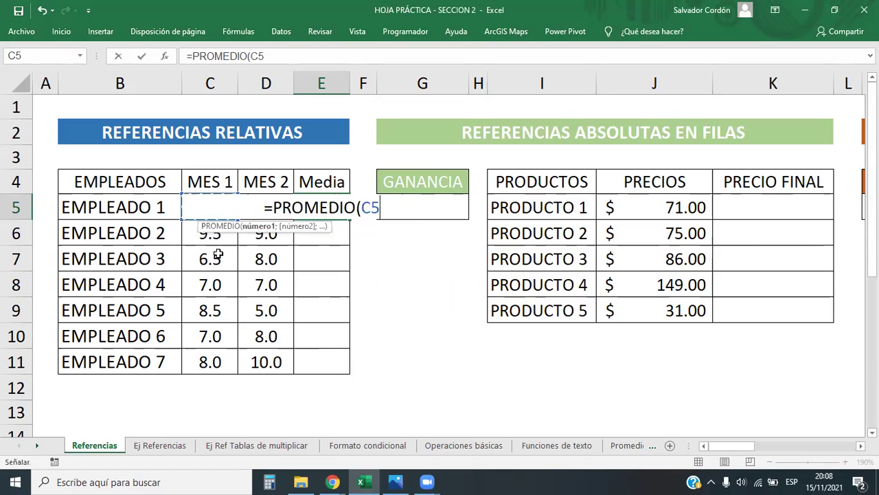
pyautogui.write(';')
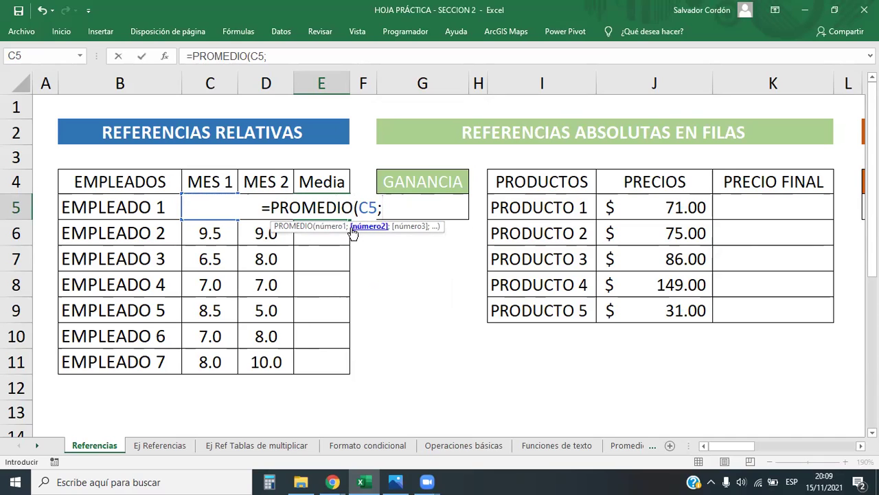
pyautogui.moveTo(316, 232); pyautogui.dragTo(347, 237)
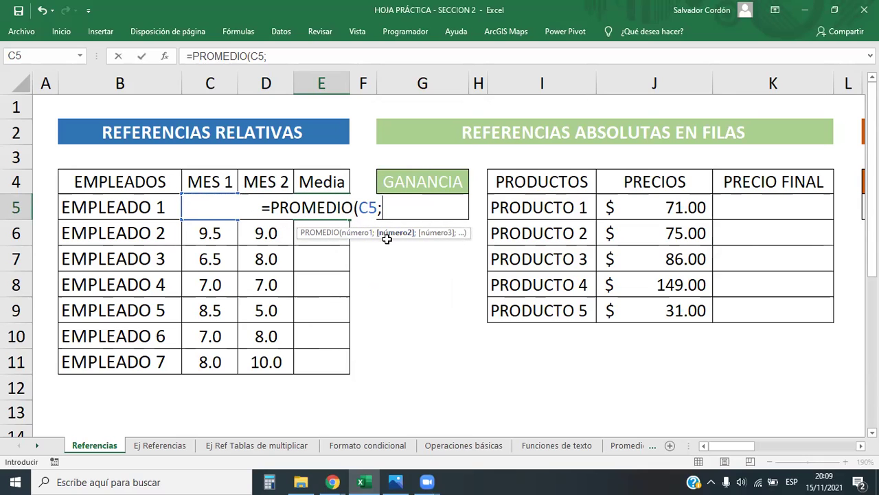
pyautogui.click(380, 207)
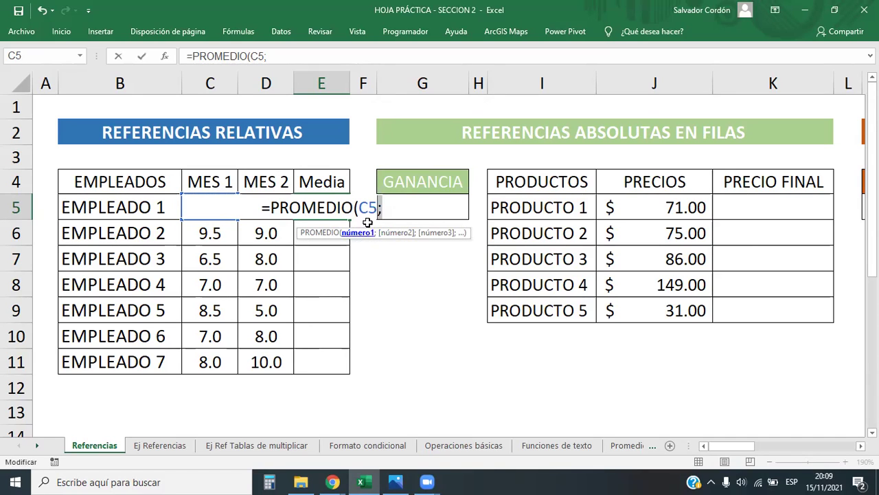
pyautogui.click(383, 218)
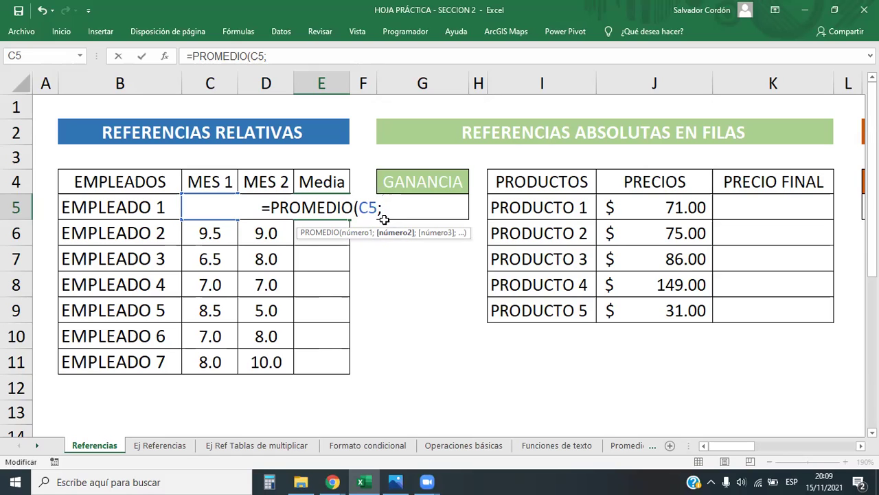
pyautogui.press('BackSpace')
pyautogui.write(',')
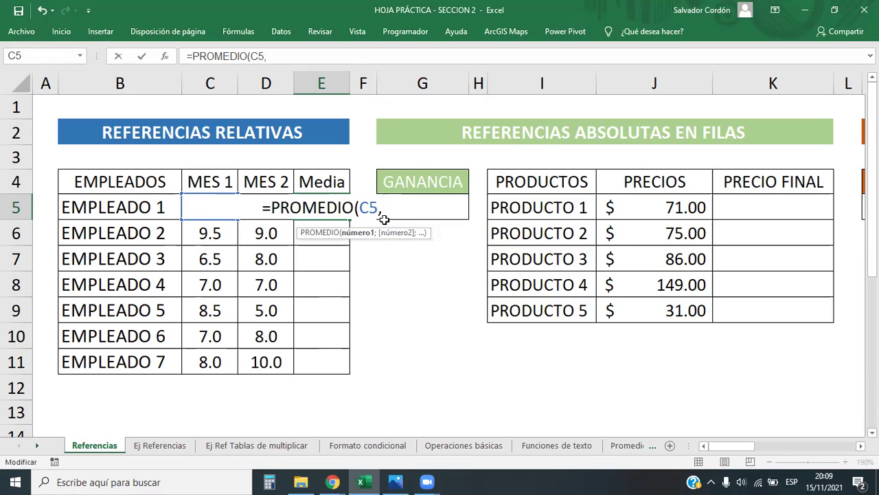
pyautogui.press('BackSpace')
pyautogui.write(';')
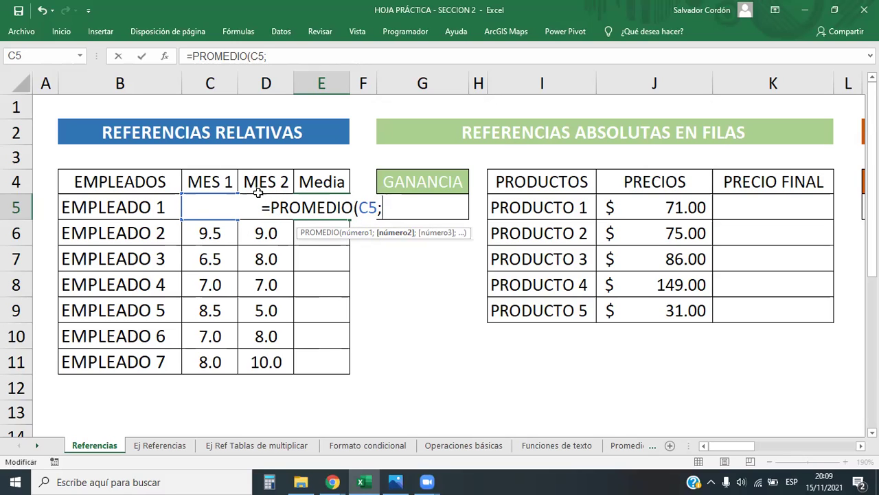
# Point the second argument to D5 and commit =PROMEDIO(C5;D5), still showing 7.5
pyautogui.press('Home')
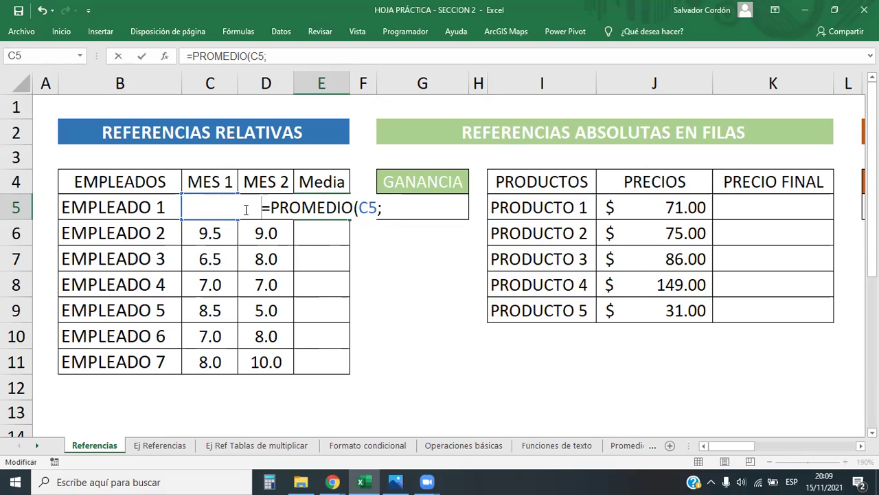
pyautogui.write('=')
pyautogui.click(373, 267)
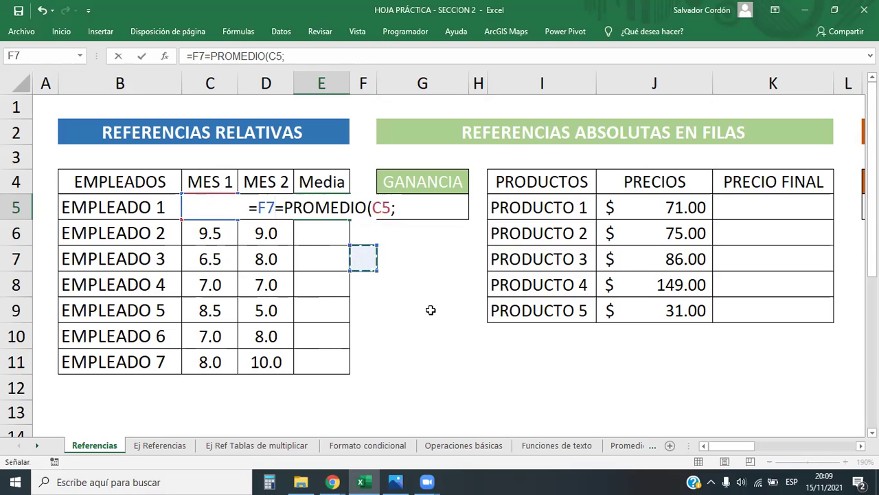
pyautogui.press('BackSpace')
pyautogui.press('BackSpace')
pyautogui.press('BackSpace')
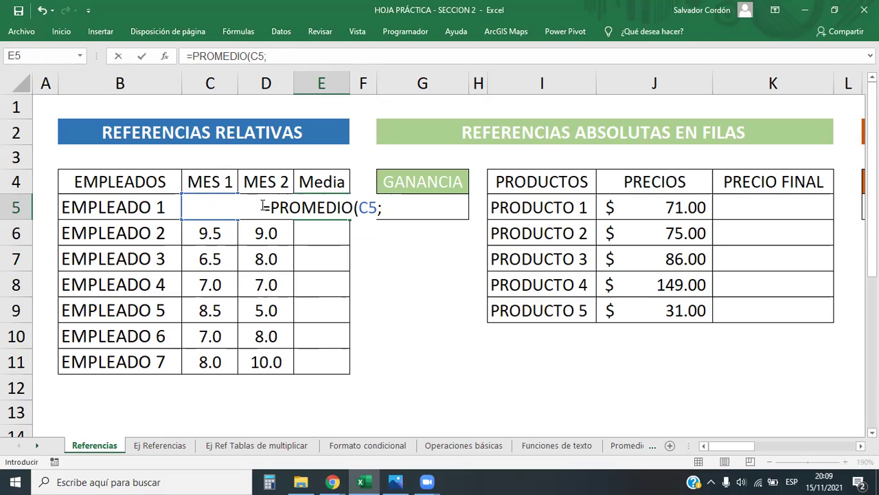
pyautogui.click(316, 262)
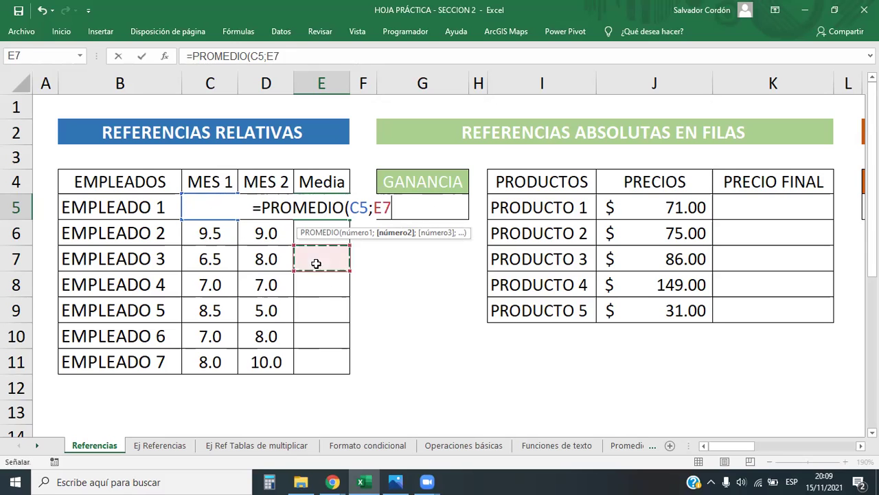
pyautogui.press('Left')
pyautogui.press('Right')
pyautogui.press('Right')
pyautogui.press('Left')
pyautogui.press('Left')
pyautogui.press('Up')
pyautogui.press('Up')
pyautogui.press('Down')
pyautogui.press('Up')
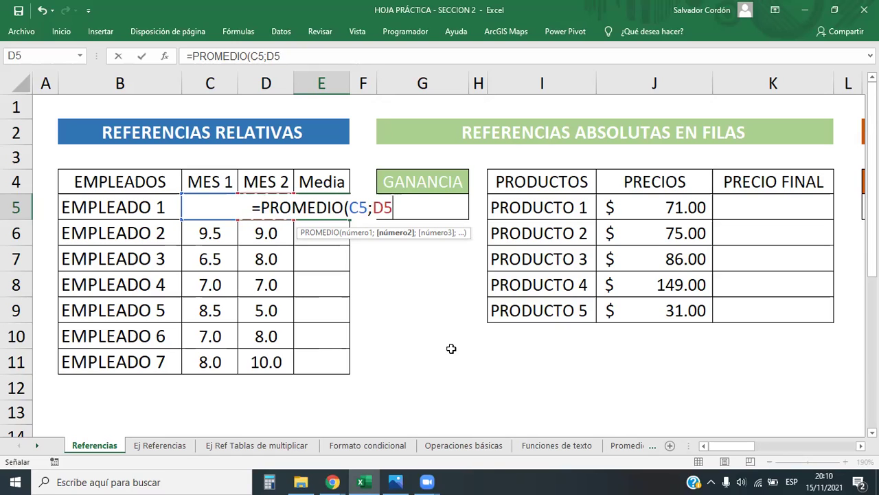
pyautogui.write(')')
pyautogui.press('Return')
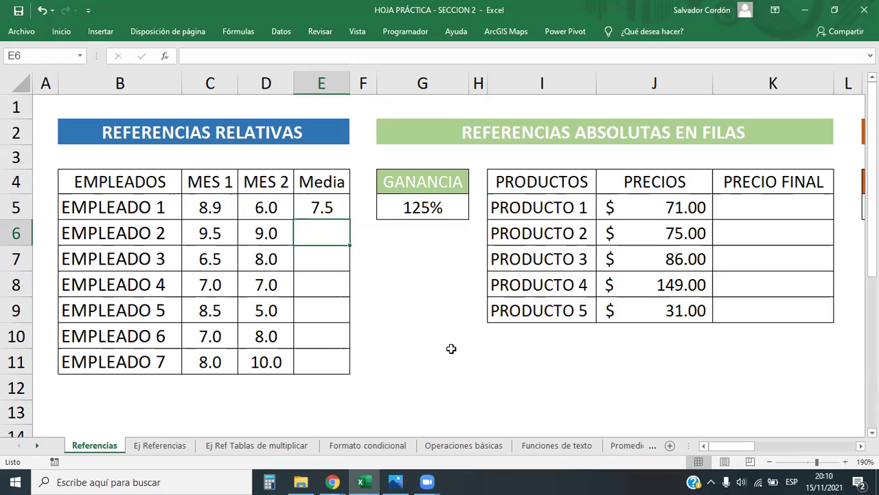
# Clear E5 and try a PROMEDIO over C5:D5, then discard the unfinished formula
pyautogui.click(341, 210)
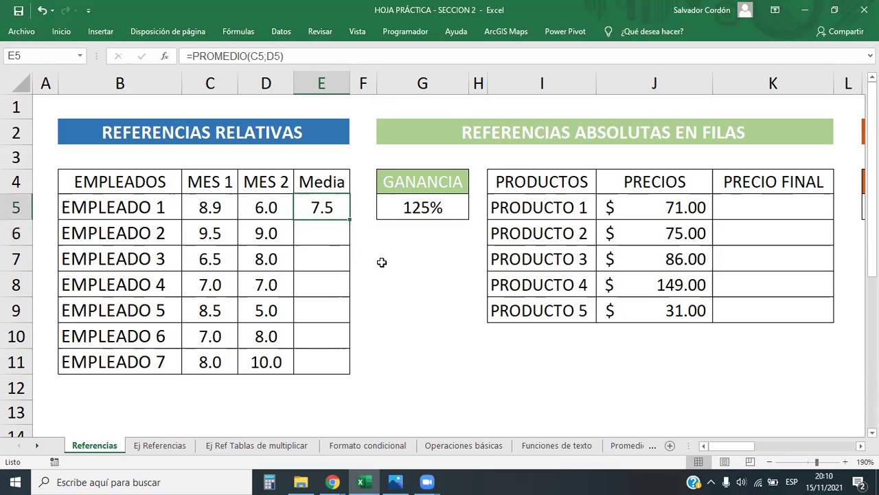
pyautogui.press('Delete')
pyautogui.write('=')
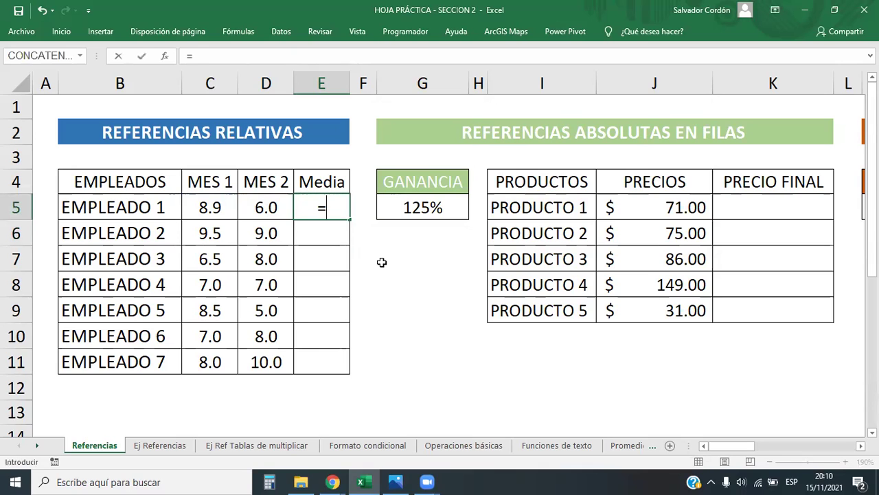
pyautogui.write('Pr')
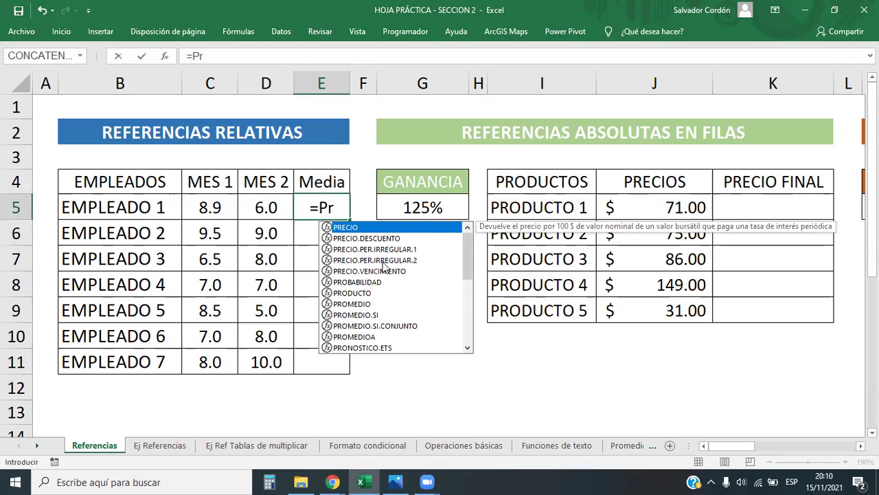
pyautogui.write('om')
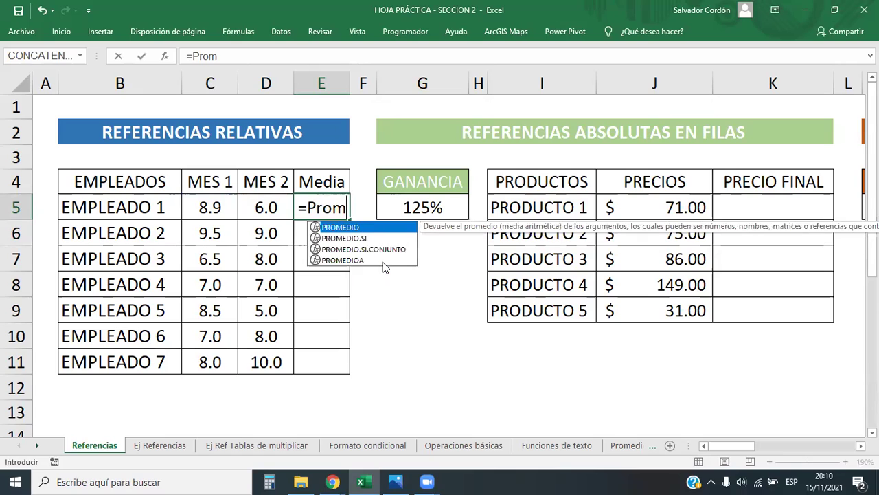
pyautogui.doubleClick(371, 228)
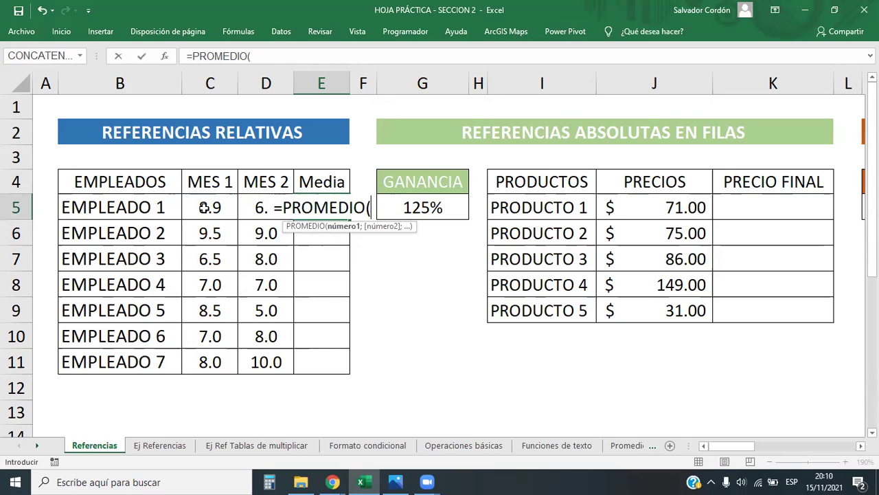
pyautogui.moveTo(199, 207); pyautogui.dragTo(261, 210)
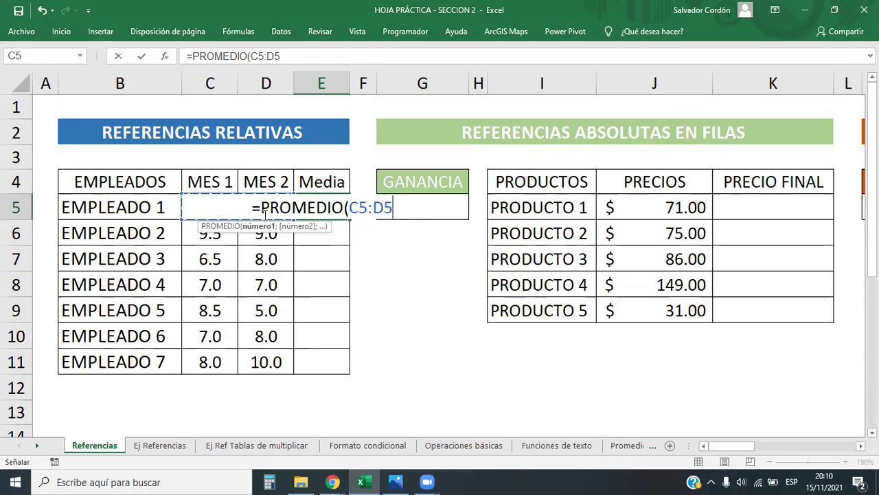
pyautogui.press('Escape')
# Enter =PROMEDIO(C5:D5) in E5 as a range formula
pyautogui.write('=')
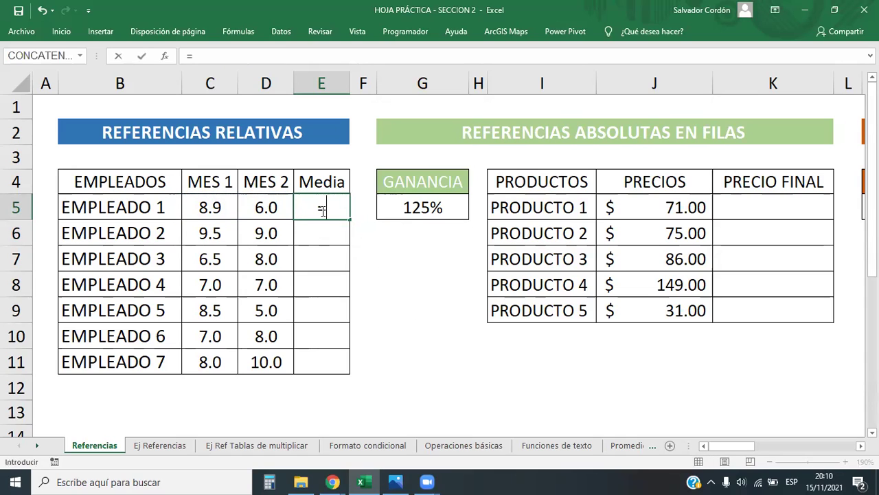
pyautogui.write('prome')
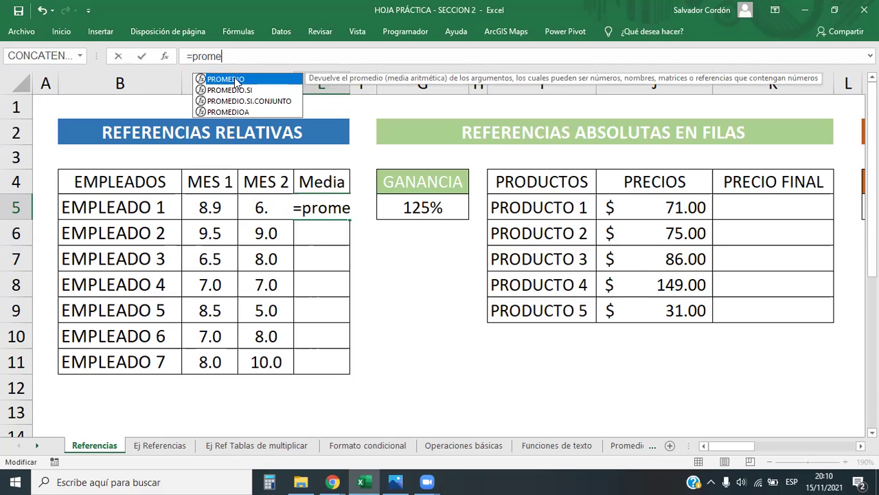
pyautogui.doubleClick(235, 80)
pyautogui.moveTo(208, 206); pyautogui.dragTo(268, 198)
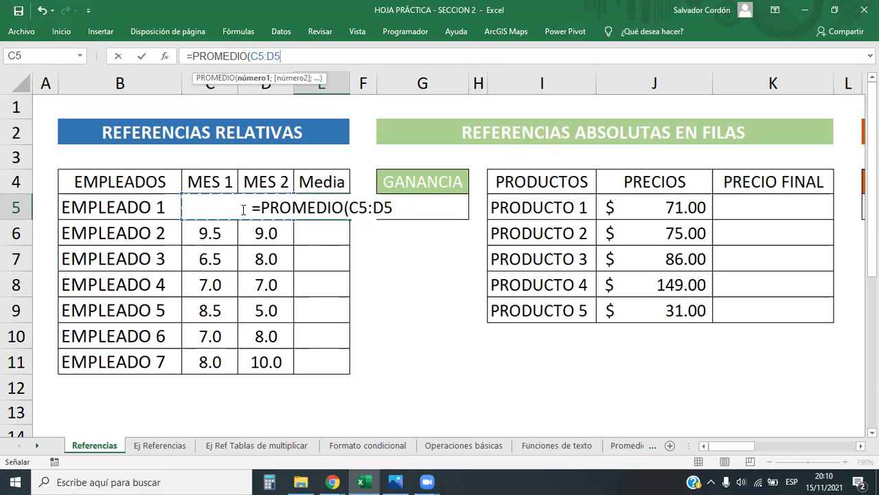
pyautogui.write(')')
pyautogui.press('Return')
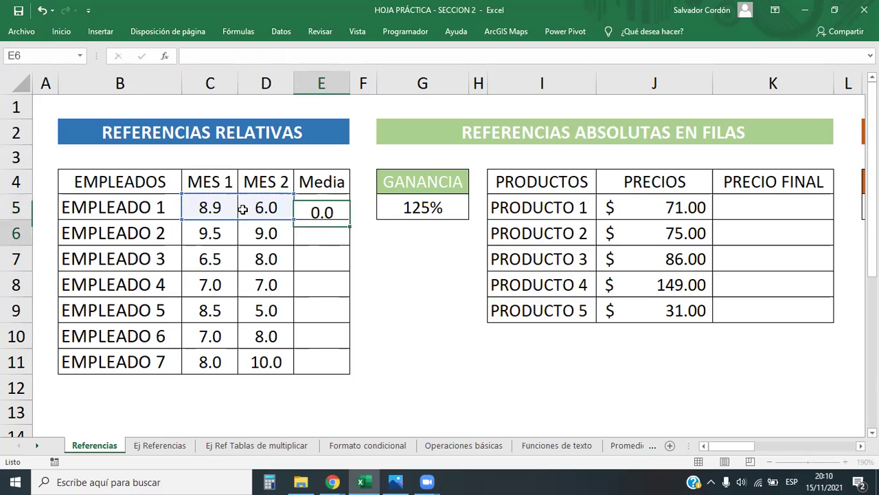
pyautogui.click(340, 205)
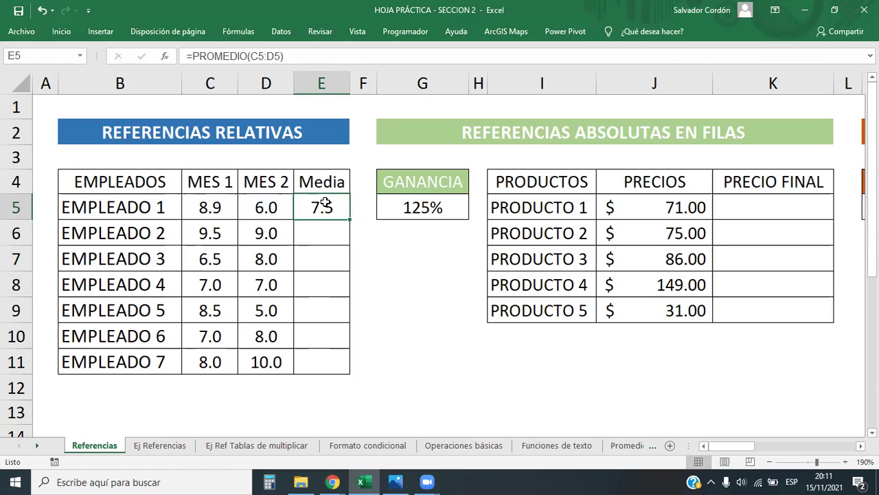
pyautogui.moveTo(321, 233); pyautogui.dragTo(307, 351)
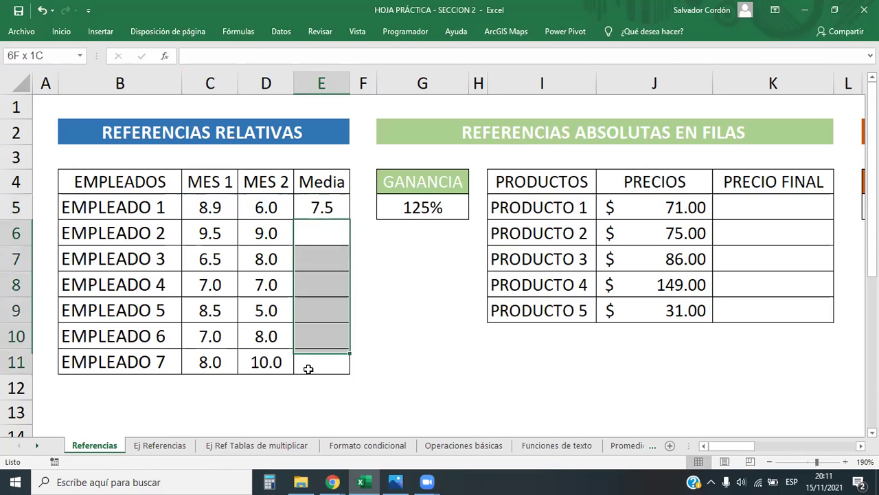
pyautogui.click(314, 226)
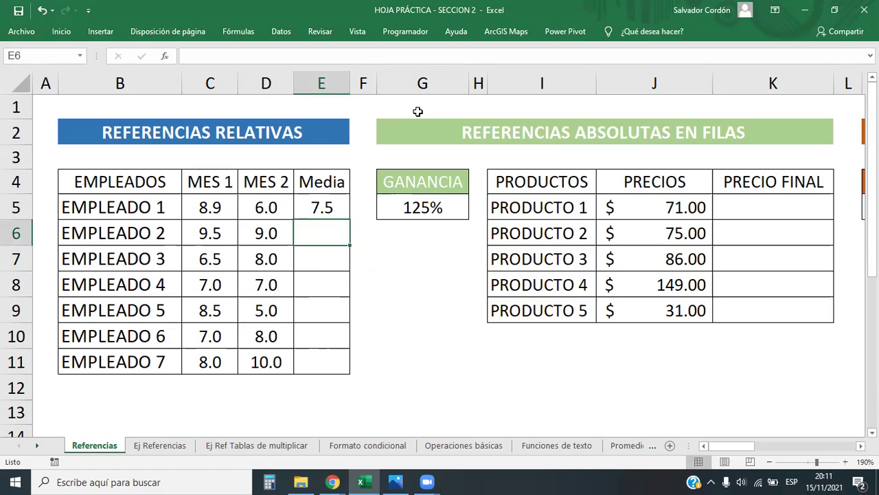
pyautogui.moveTo(350, 244); pyautogui.dragTo(329, 233)
pyautogui.click(325, 193)
pyautogui.click(338, 209)
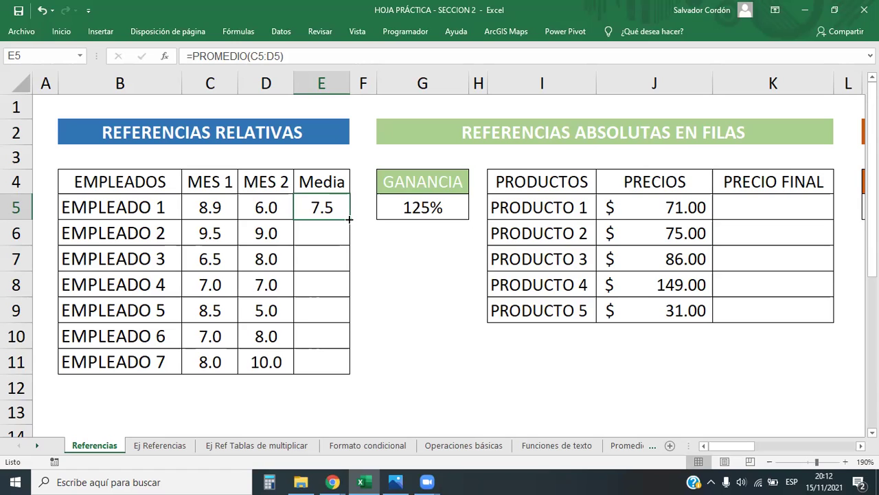
pyautogui.moveTo(350, 219); pyautogui.dragTo(344, 368)
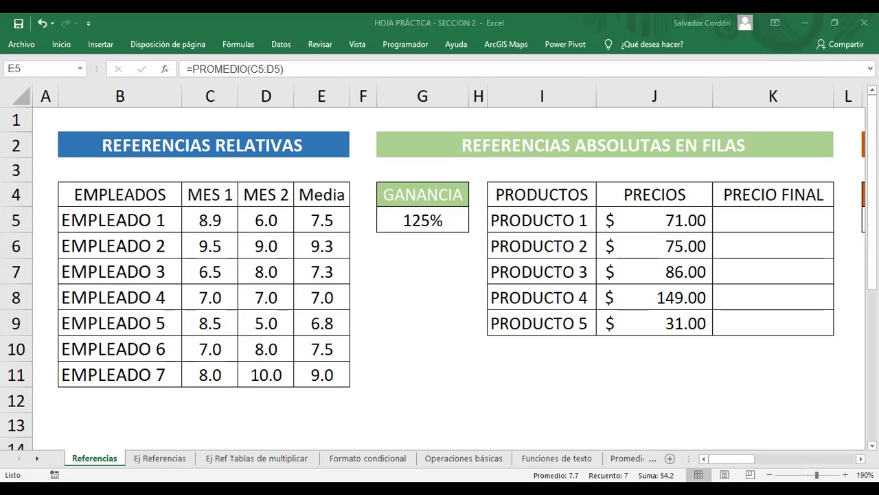
pyautogui.click(336, 232)
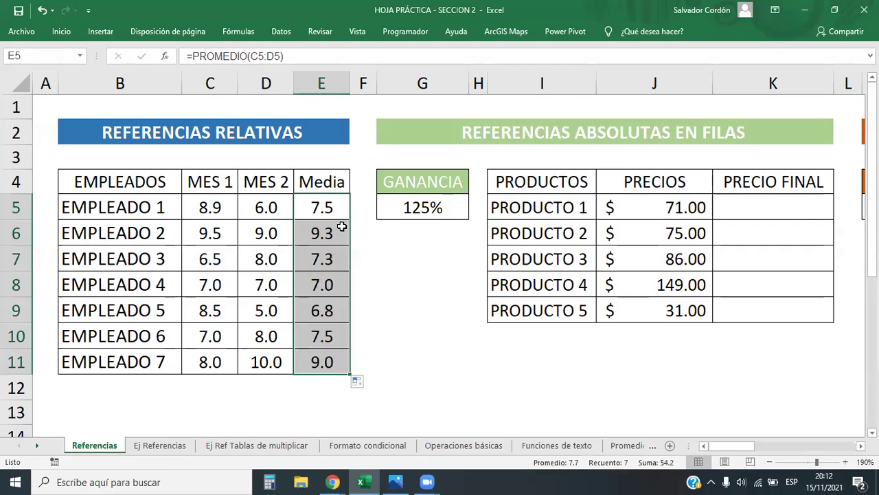
pyautogui.moveTo(349, 245); pyautogui.dragTo(331, 360)
pyautogui.press('Delete')
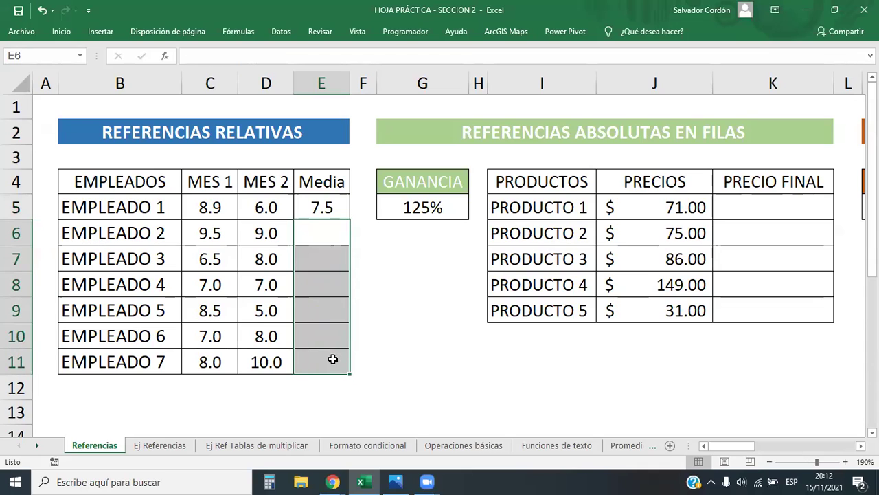
pyautogui.click(367, 313)
pyautogui.click(321, 206)
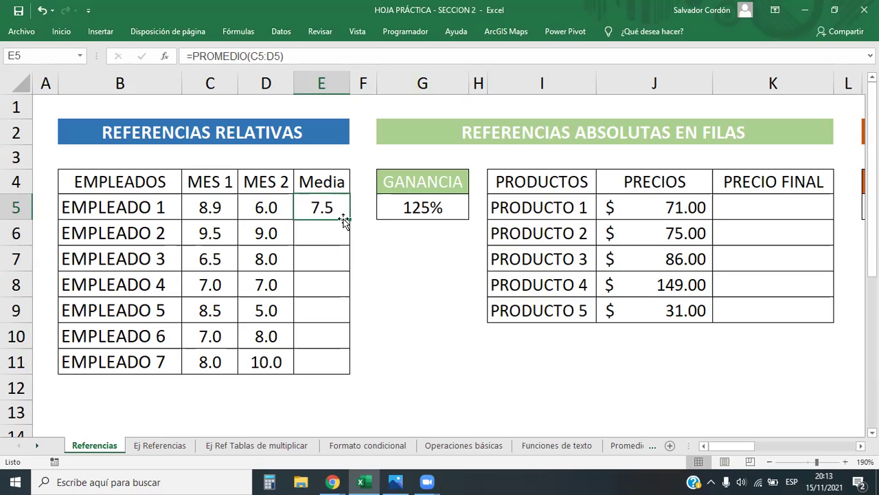
pyautogui.click(378, 252)
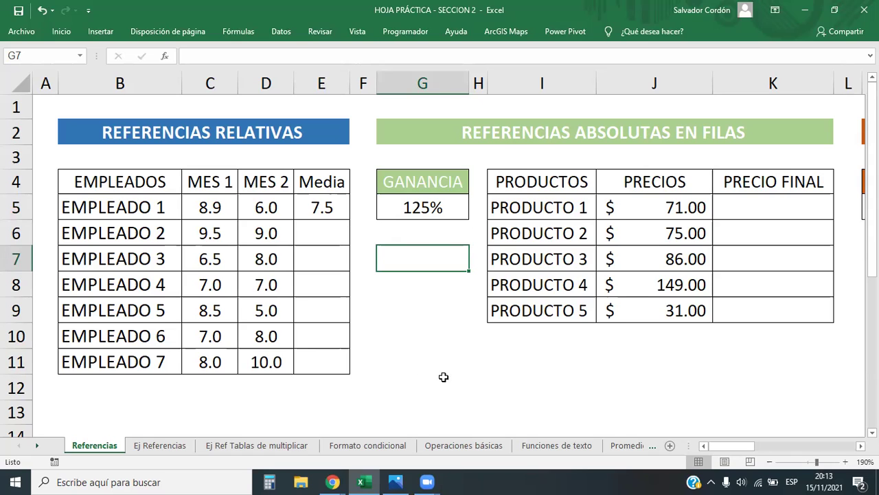
pyautogui.moveTo(381, 299); pyautogui.dragTo(593, 380)
pyautogui.click(536, 360)
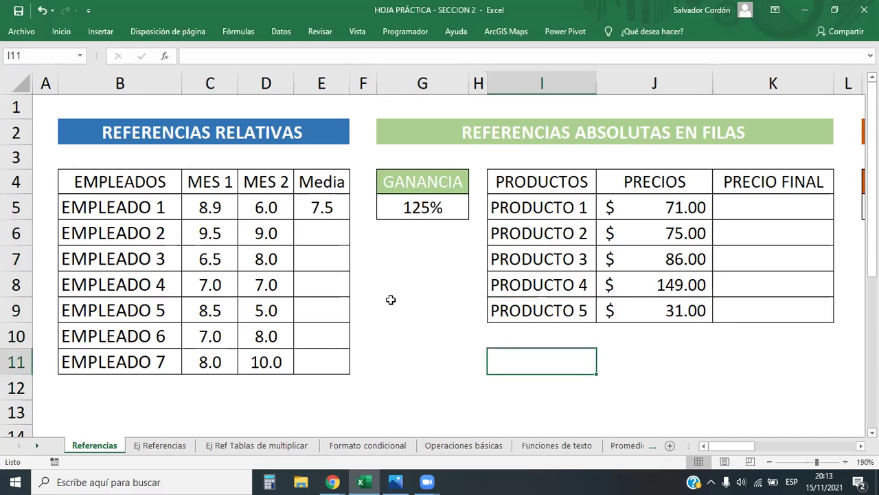
pyautogui.moveTo(391, 294); pyautogui.dragTo(707, 376)
pyautogui.click(454, 340)
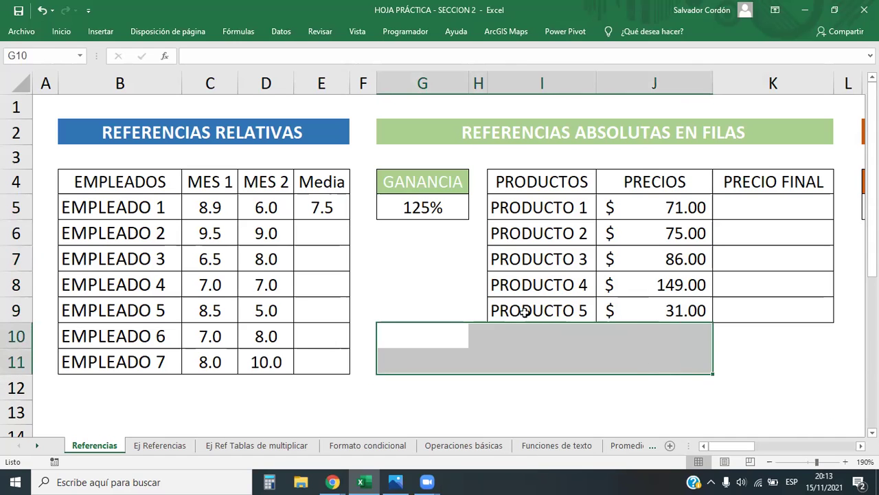
pyautogui.click(359, 251)
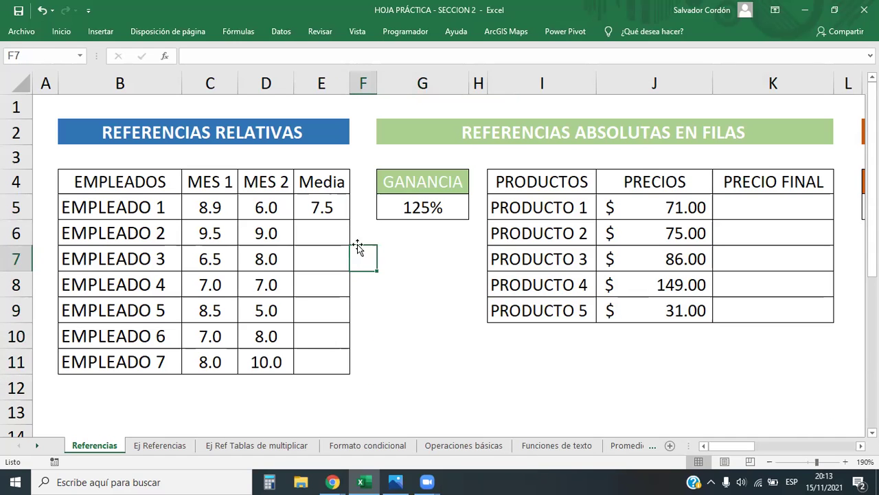
pyautogui.click(324, 207)
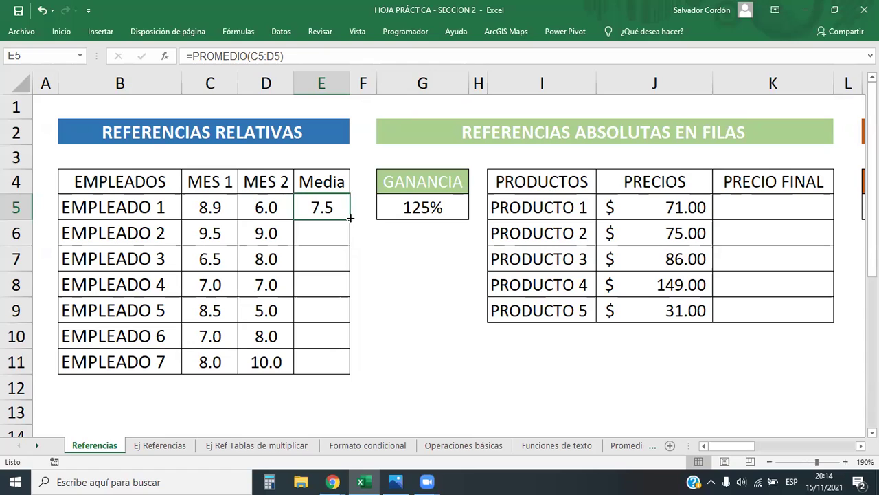
pyautogui.moveTo(350, 218); pyautogui.dragTo(352, 377)
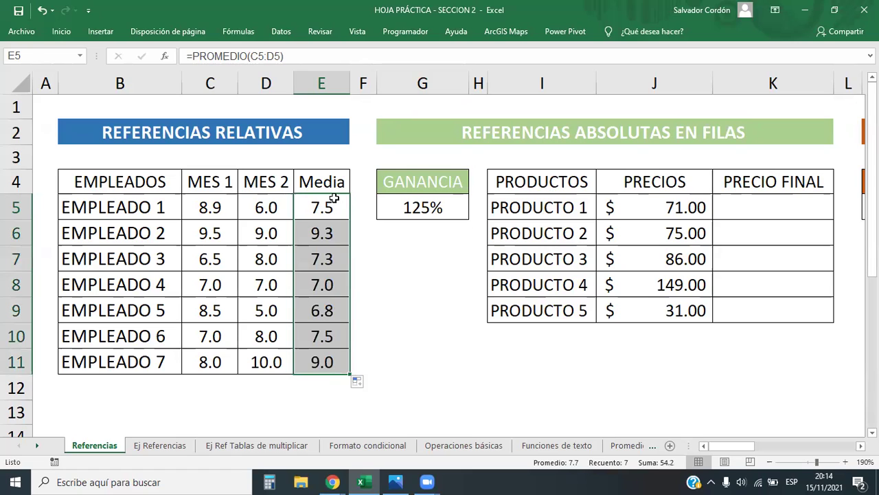
pyautogui.click(332, 220)
pyautogui.moveTo(331, 221); pyautogui.dragTo(336, 355)
pyautogui.click(359, 357)
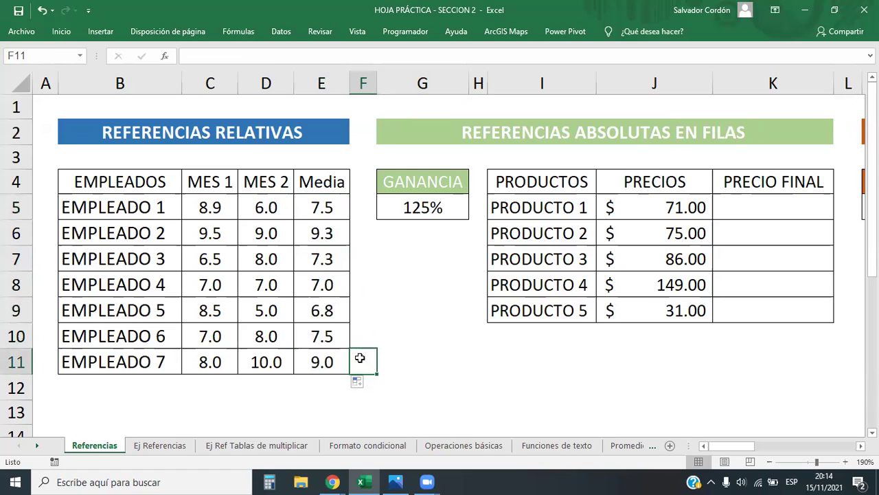
pyautogui.hotkey('ctrl', 'z')
pyautogui.click(374, 327)
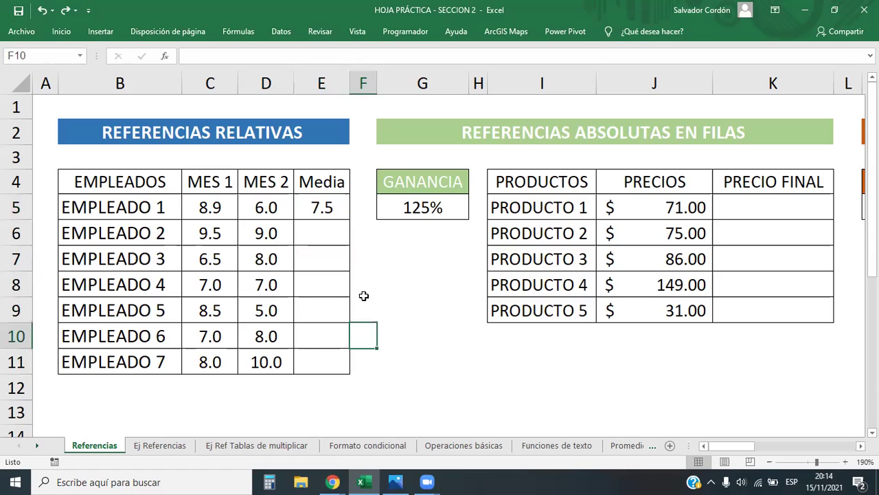
pyautogui.click(343, 212)
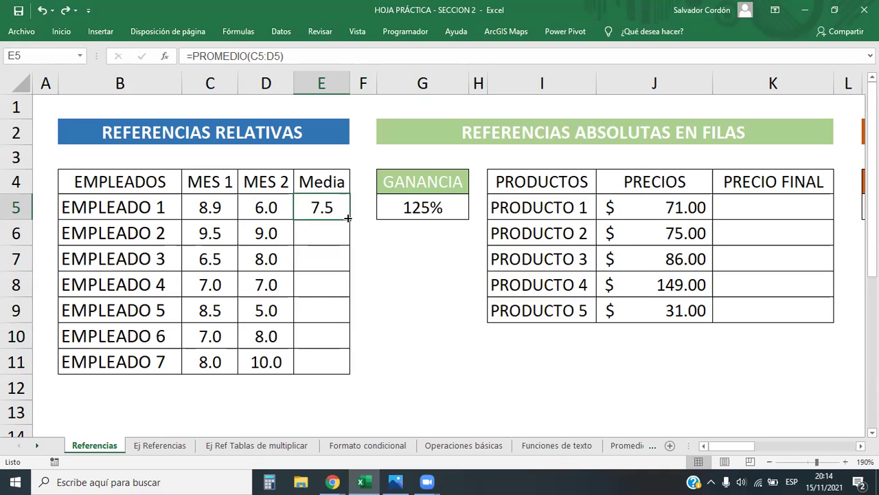
pyautogui.doubleClick(349, 218)
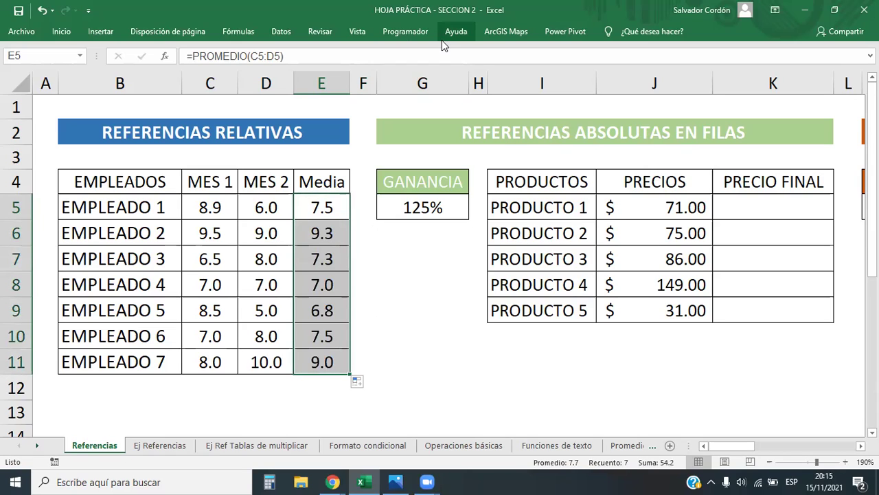
pyautogui.moveTo(337, 234); pyautogui.dragTo(346, 364)
pyautogui.click(329, 233)
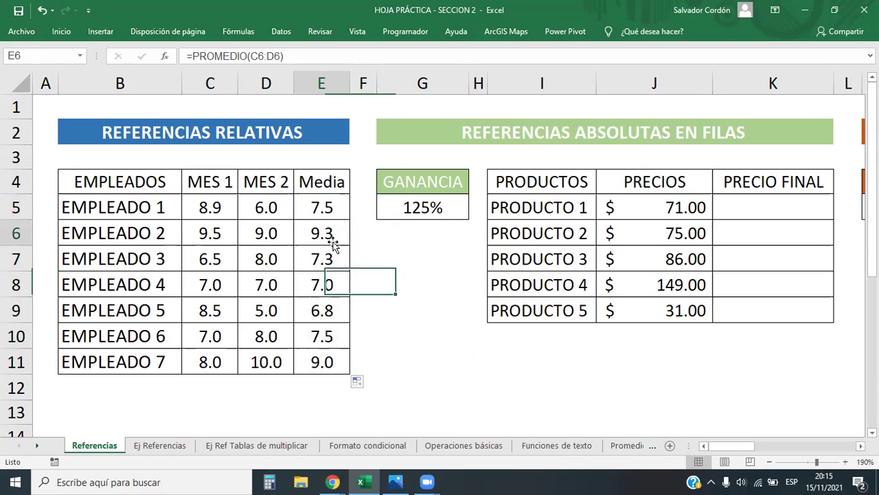
pyautogui.moveTo(333, 256); pyautogui.dragTo(338, 356)
pyautogui.click(423, 311)
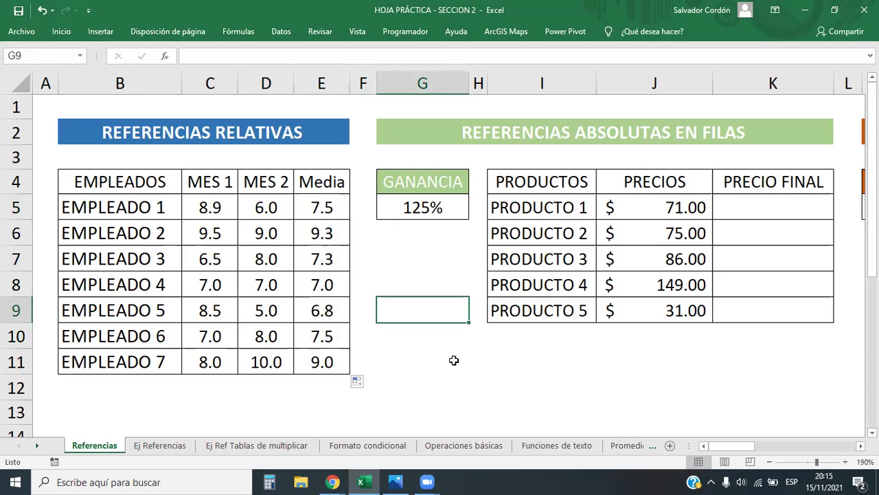
pyautogui.click(331, 286)
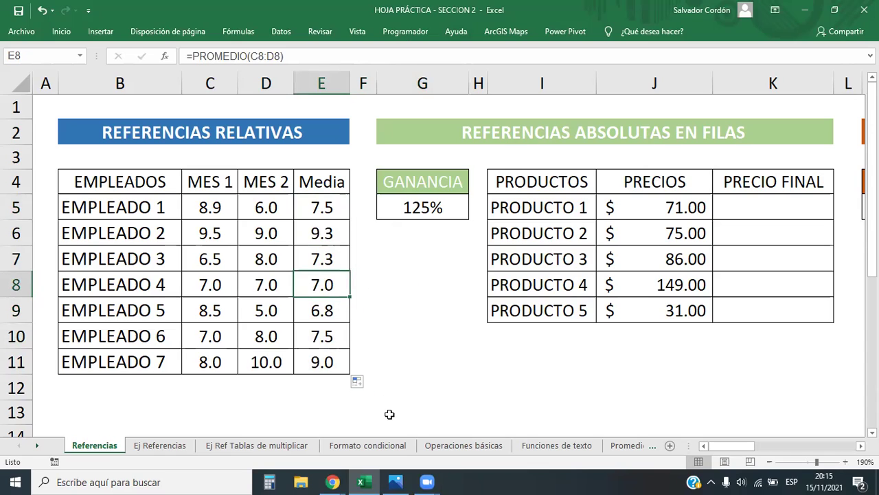
pyautogui.click(292, 54)
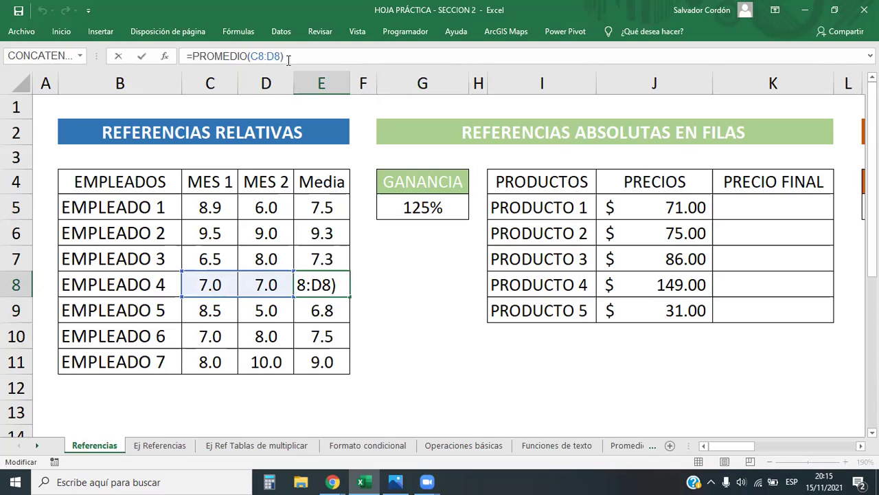
pyautogui.moveTo(286, 56); pyautogui.dragTo(182, 56)
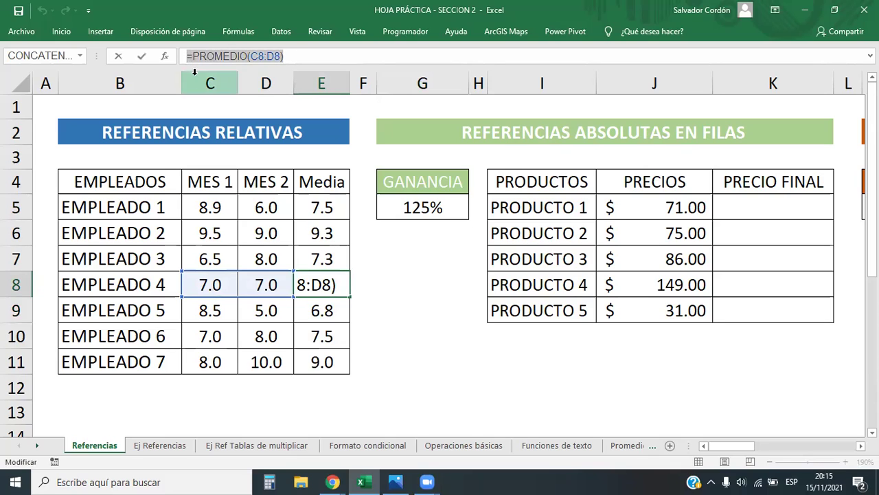
pyautogui.click(261, 57)
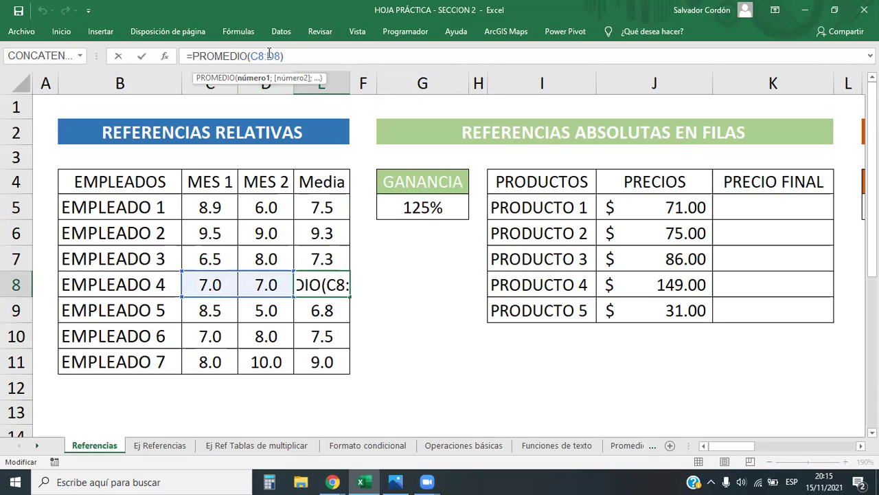
pyautogui.click(284, 58)
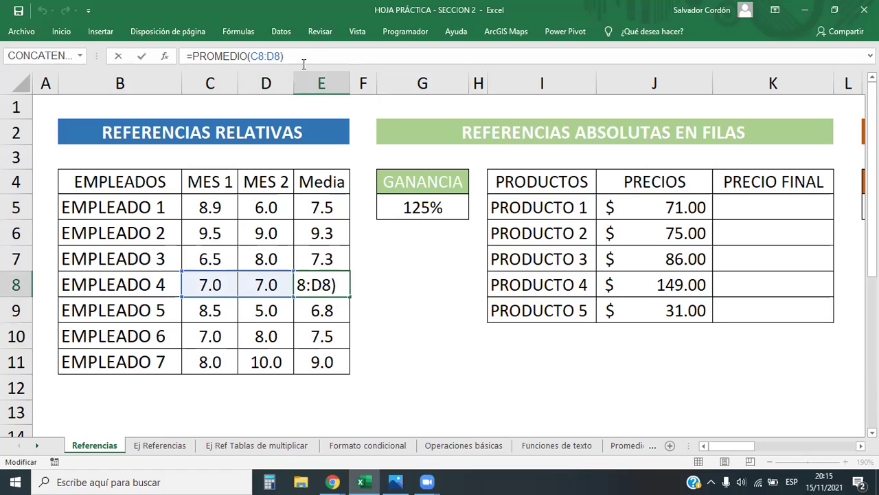
pyautogui.click(401, 302)
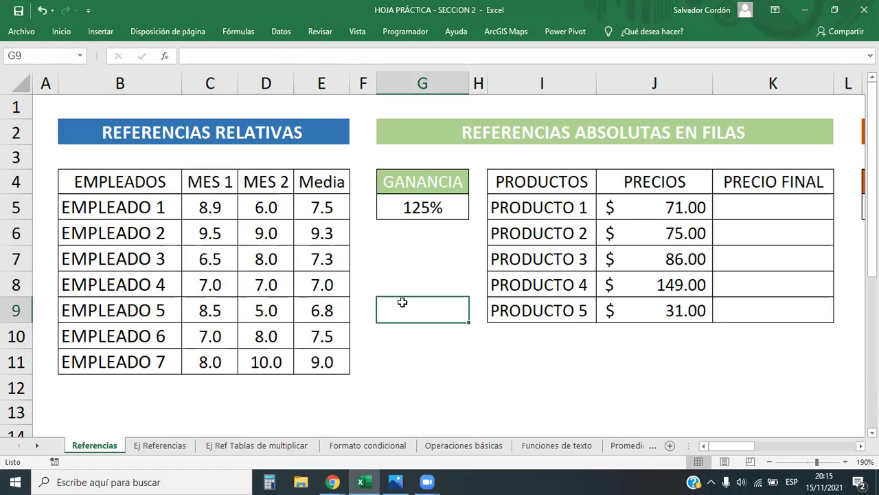
pyautogui.click(325, 284)
pyautogui.doubleClick(325, 284)
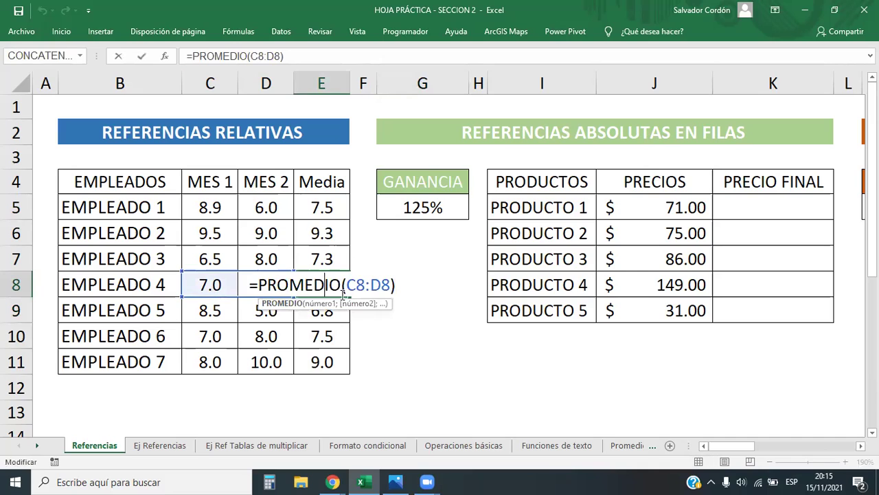
pyautogui.click(422, 387)
pyautogui.click(314, 291)
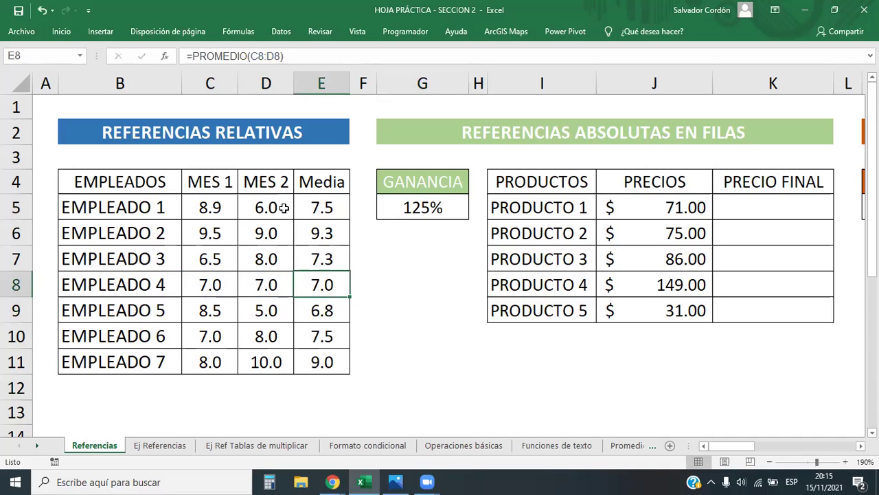
pyautogui.click(307, 58)
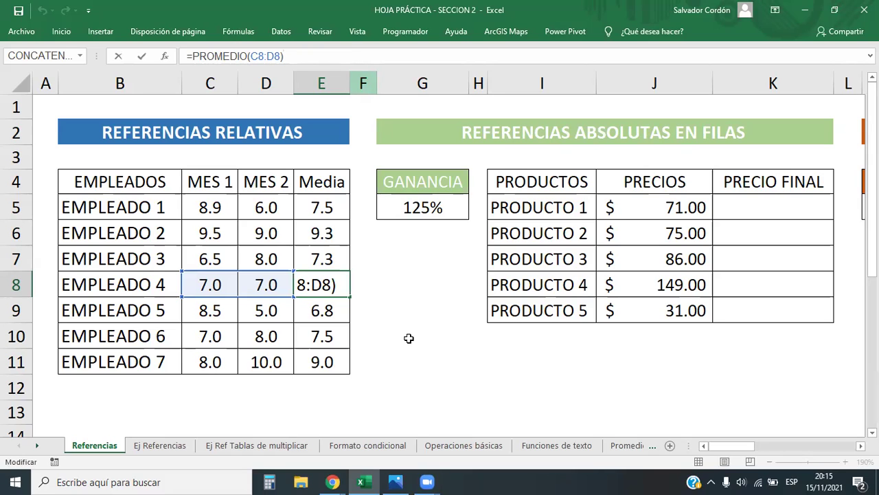
pyautogui.click(426, 386)
pyautogui.click(508, 387)
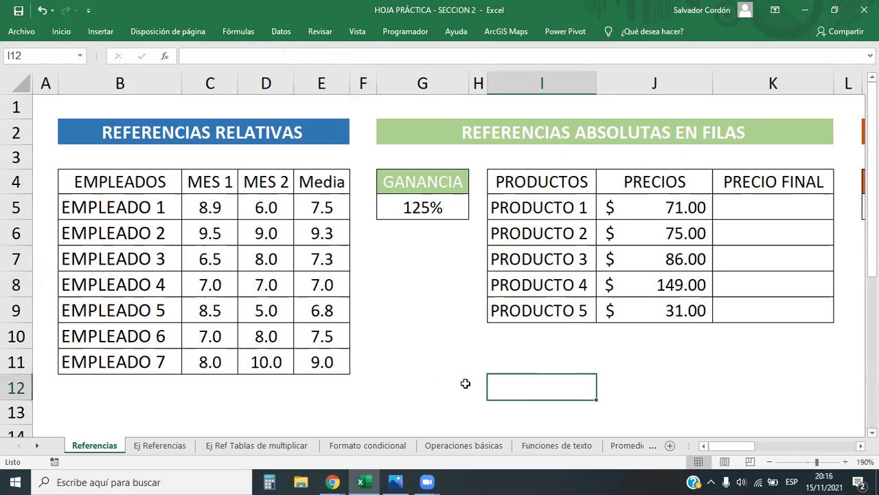
pyautogui.write('=')
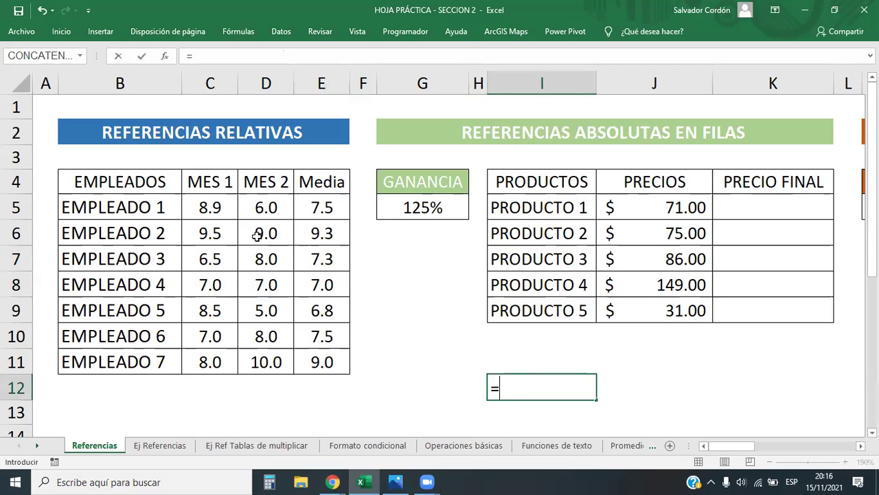
pyautogui.write('pri')
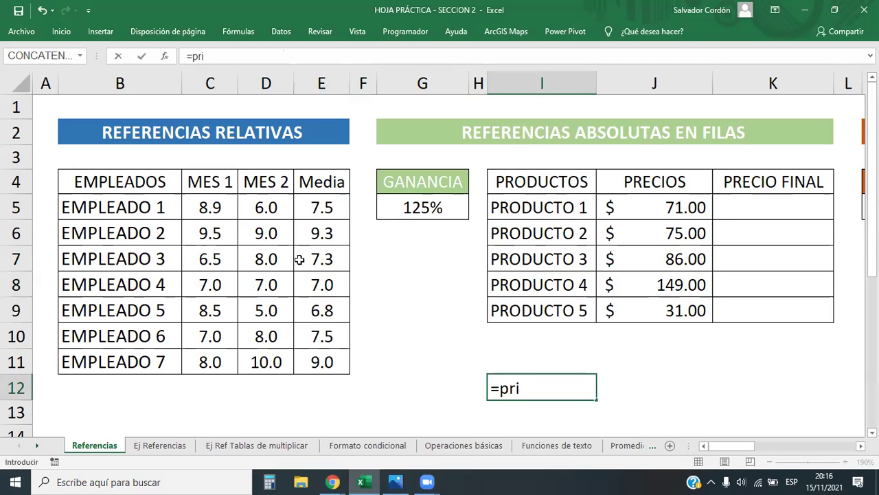
pyautogui.press('BackSpace')
pyautogui.write('om')
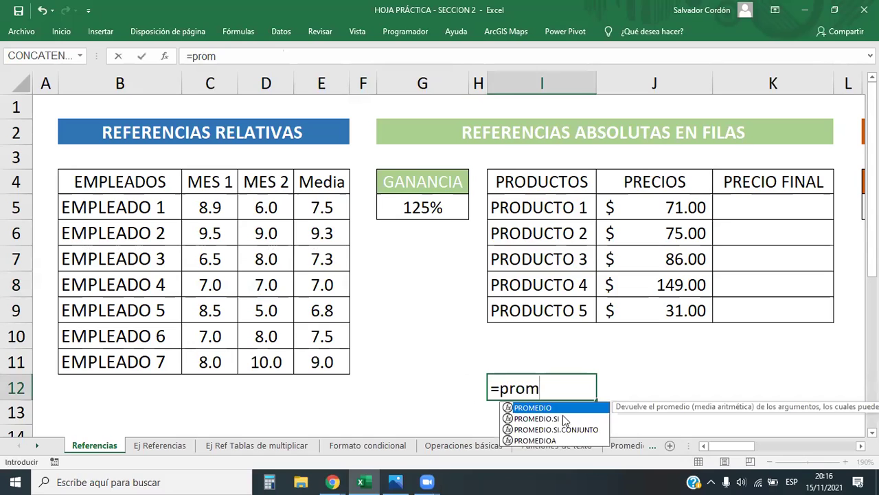
pyautogui.press('Tab')
pyautogui.moveTo(204, 200); pyautogui.dragTo(265, 204)
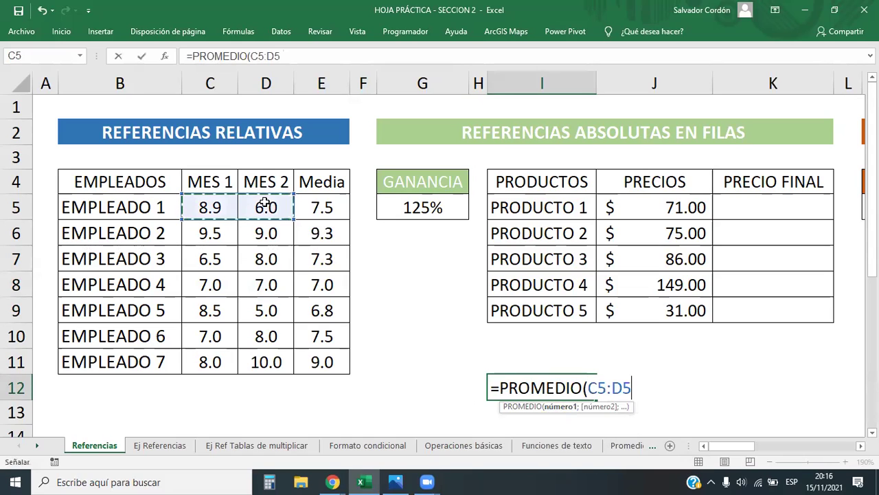
pyautogui.press('Return')
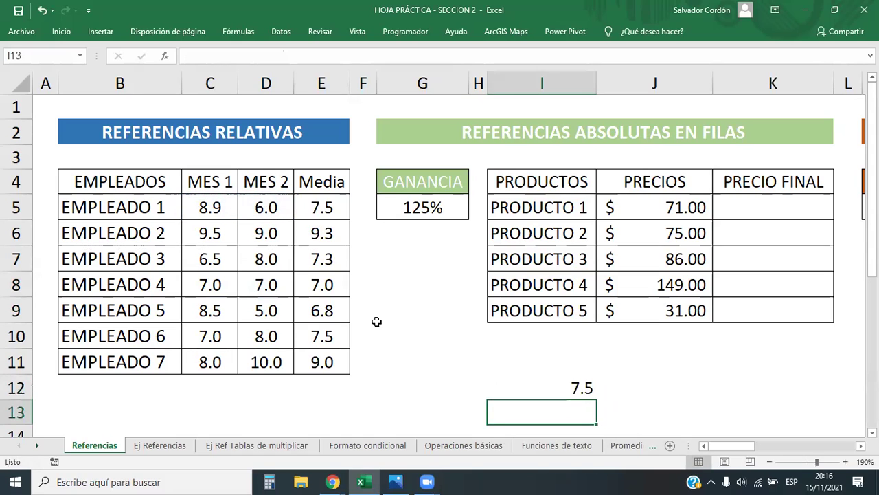
pyautogui.click(573, 387)
pyautogui.moveTo(596, 399); pyautogui.dragTo(592, 436)
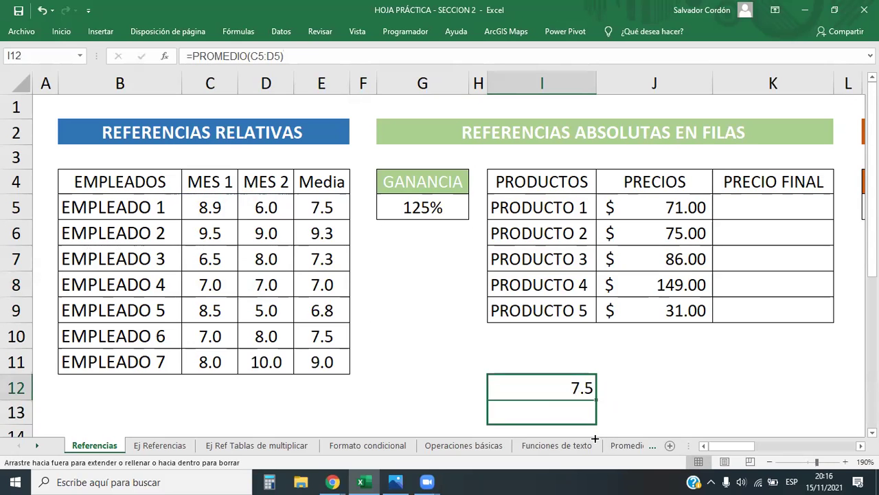
pyautogui.scroll(1, 455, 337)
pyautogui.doubleClick(573, 411)
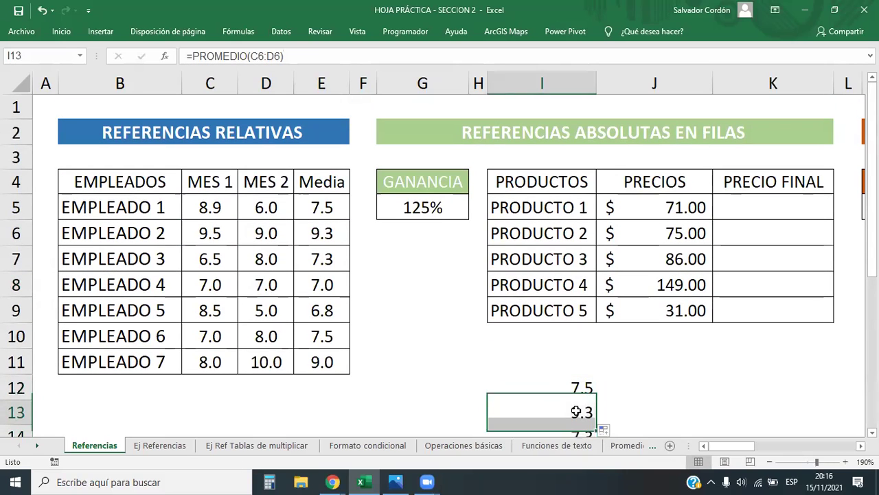
pyautogui.click(554, 391)
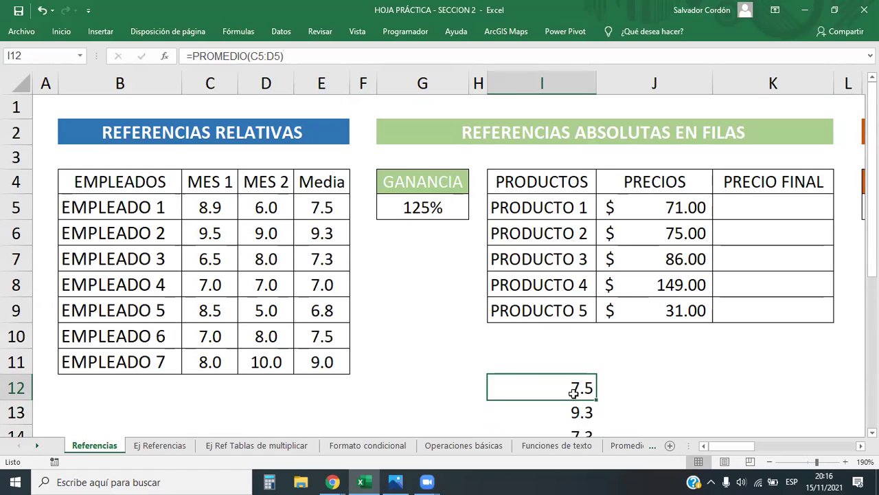
pyautogui.click(574, 410)
pyautogui.doubleClick(574, 410)
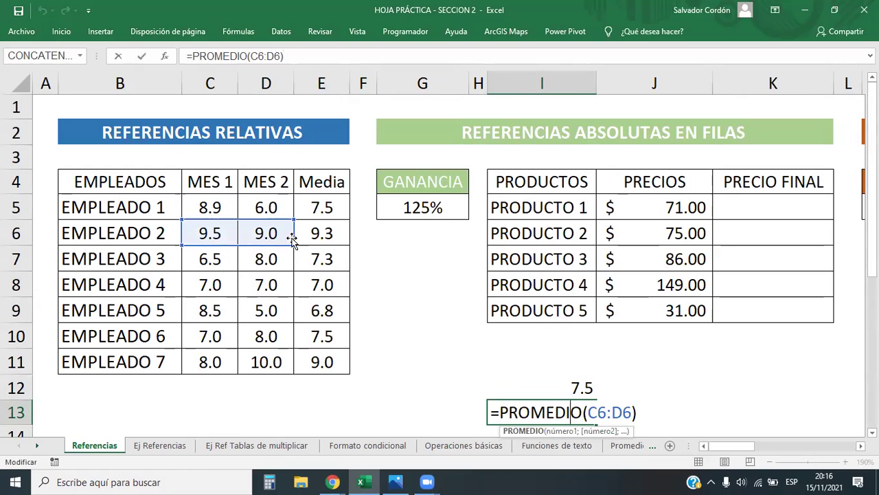
pyautogui.press('Escape')
pyautogui.moveTo(556, 373); pyautogui.dragTo(554, 429)
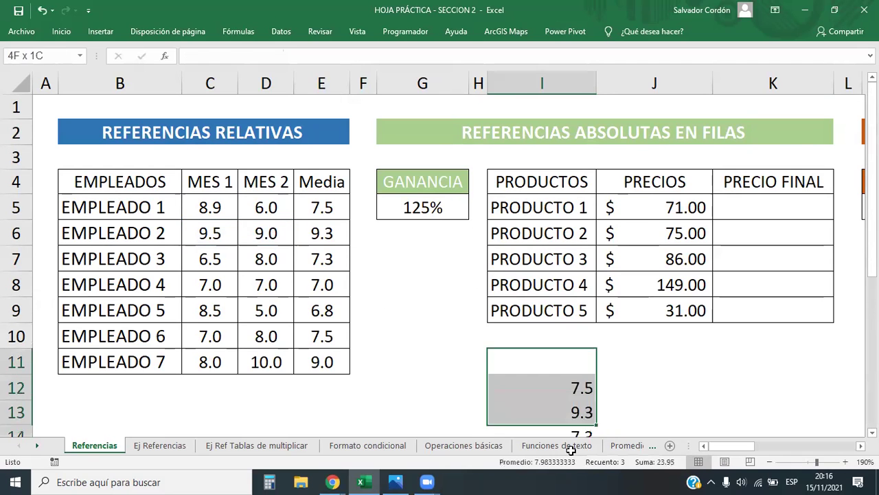
pyautogui.press('Delete')
pyautogui.scroll(1, 499, 369)
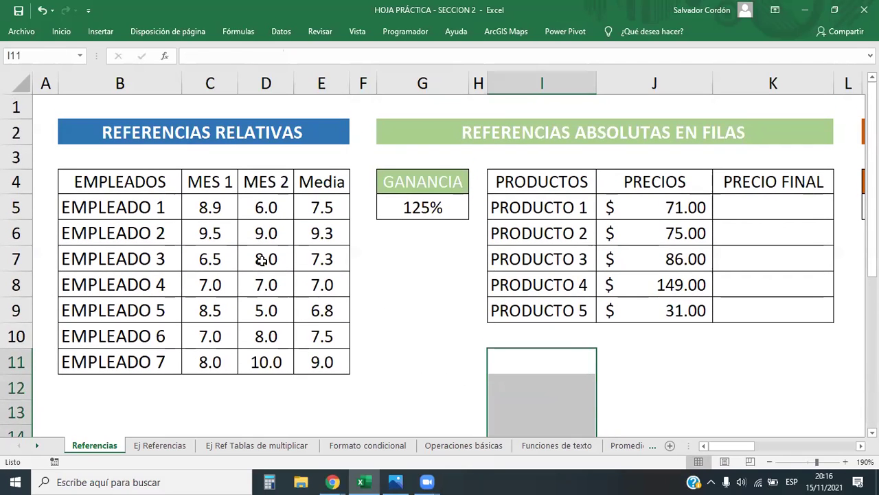
# Inspect E11's formula without changing it, then delete the Media values in E6:E11
pyautogui.click(329, 362)
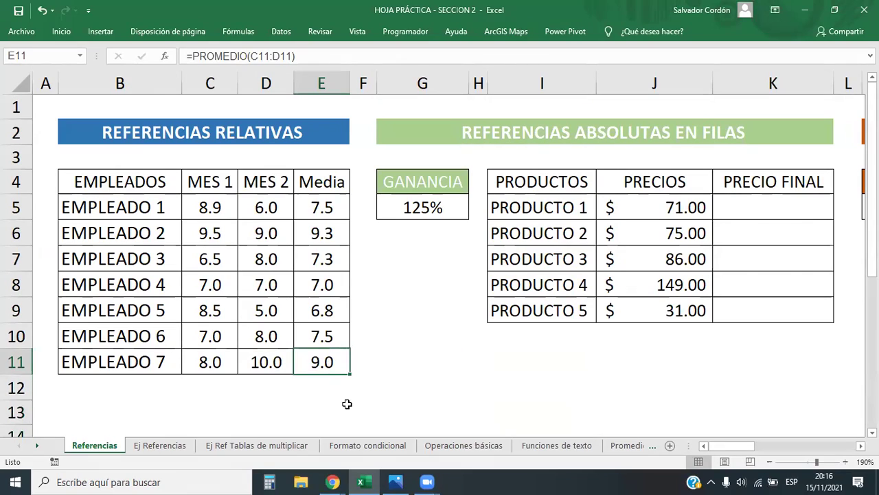
pyautogui.click(308, 55)
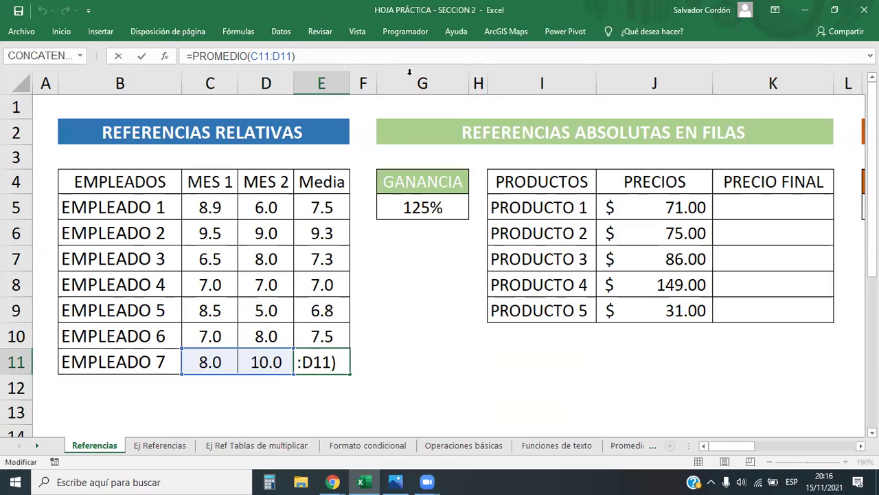
pyautogui.click(399, 339)
pyautogui.moveTo(324, 232); pyautogui.dragTo(320, 353)
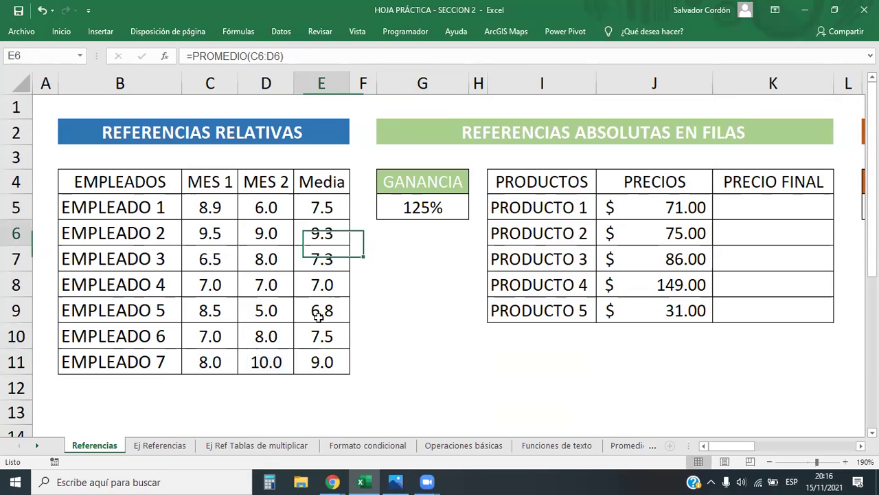
pyautogui.press('Delete')
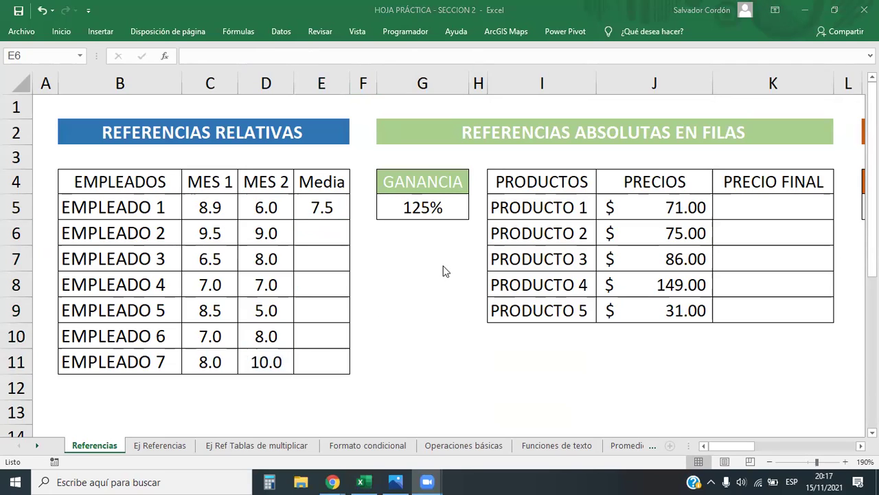
# Copy E5's =PROMEDIO(C5:D5) down to E11, giving averages 9.3 to 9.0
pyautogui.click(379, 233)
pyautogui.click(334, 232)
pyautogui.click(426, 267)
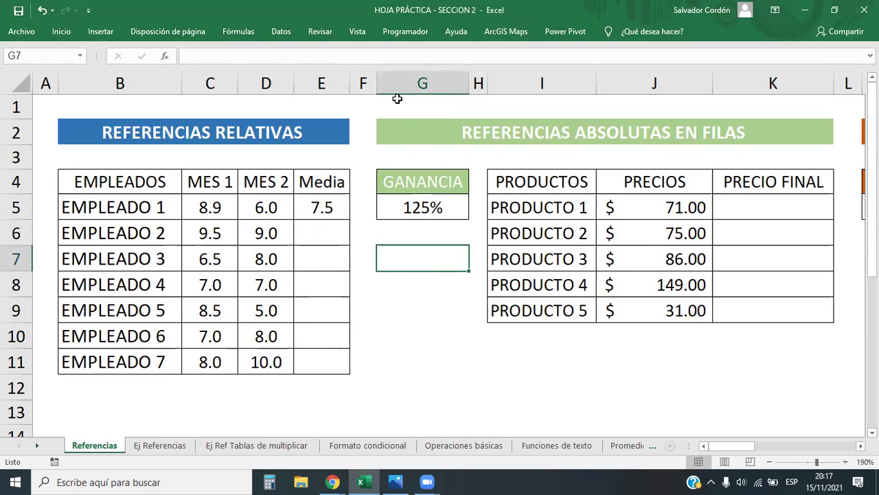
pyautogui.click(324, 231)
pyautogui.click(324, 206)
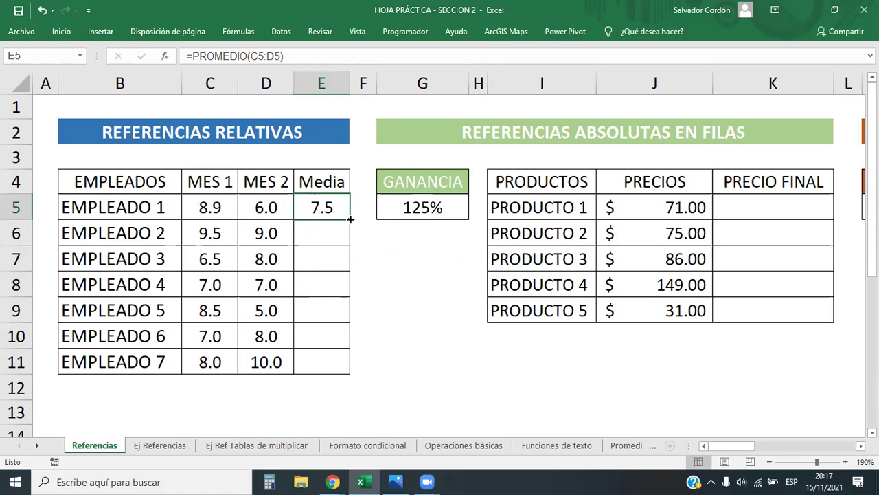
pyautogui.doubleClick(350, 219)
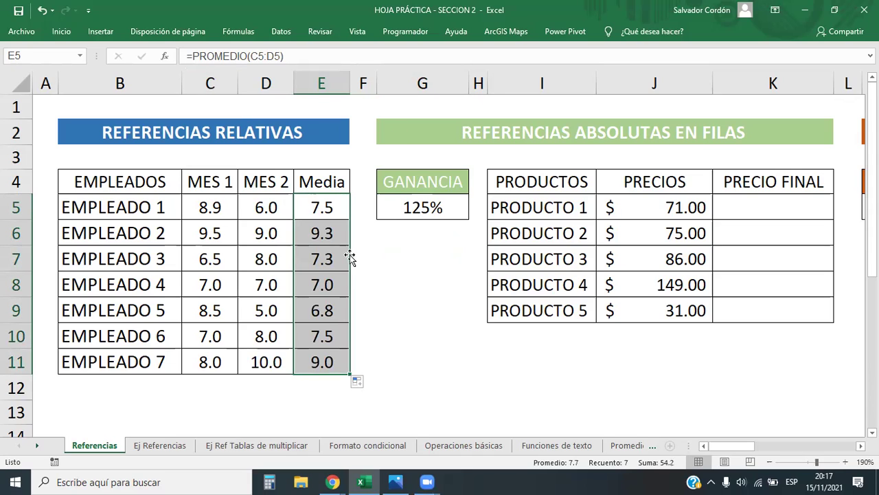
pyautogui.hotkey('shift', 'BackSpace')
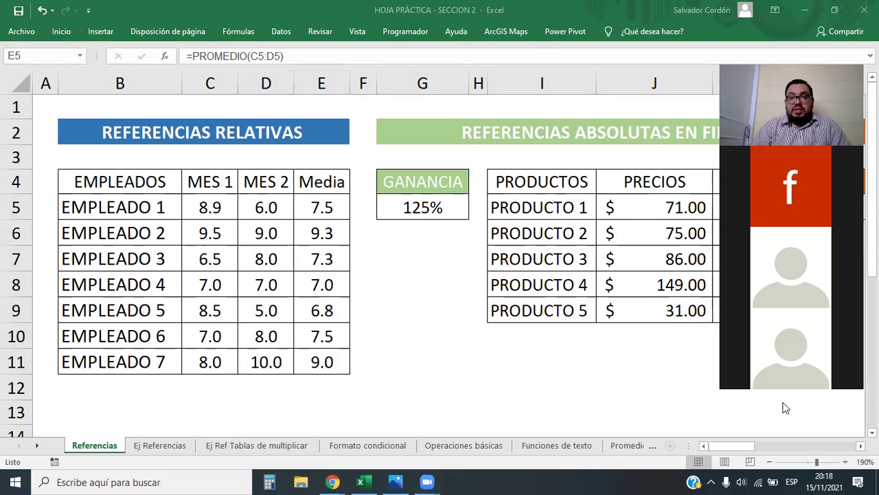
# Fill E5's average down to E11 again and scroll right to the GANANCIA 1.25 table
pyautogui.click(327, 202)
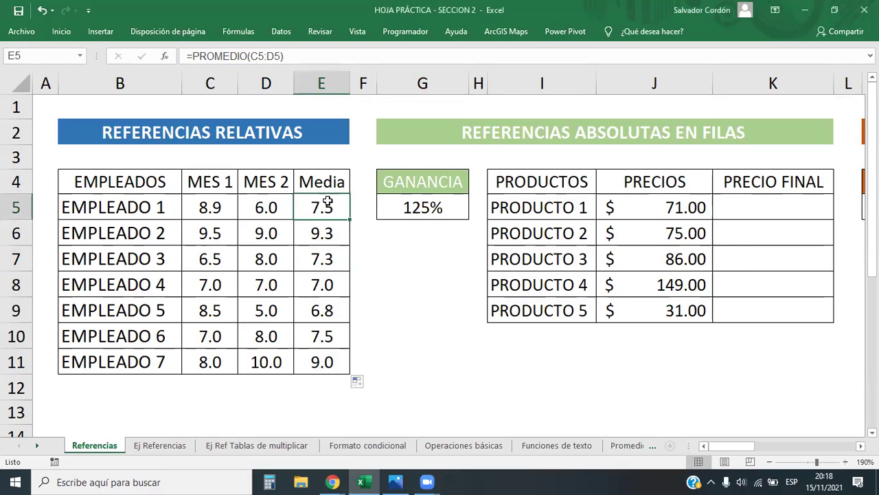
pyautogui.moveTo(349, 218); pyautogui.dragTo(344, 371)
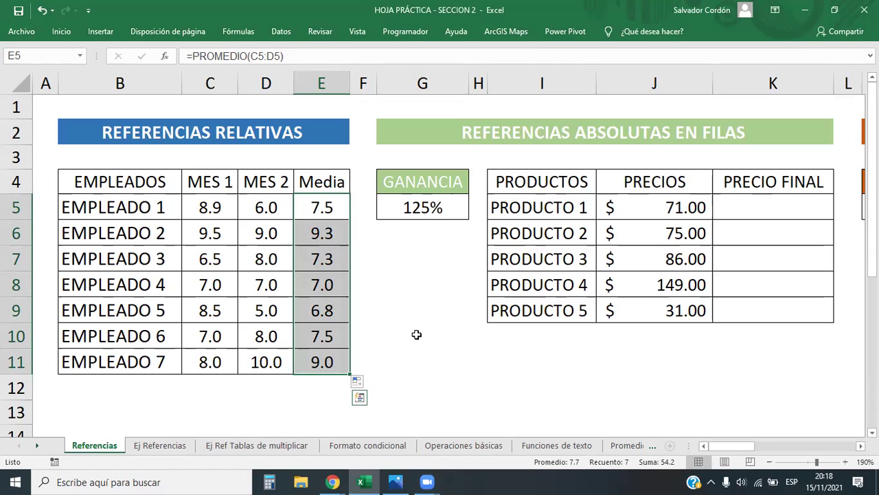
pyautogui.moveTo(744, 445); pyautogui.dragTo(759, 448)
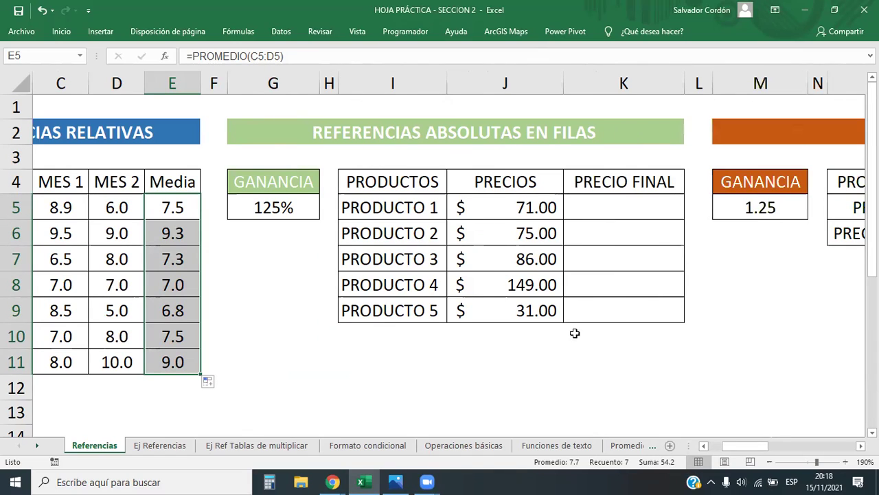
pyautogui.click(547, 386)
pyautogui.click(611, 214)
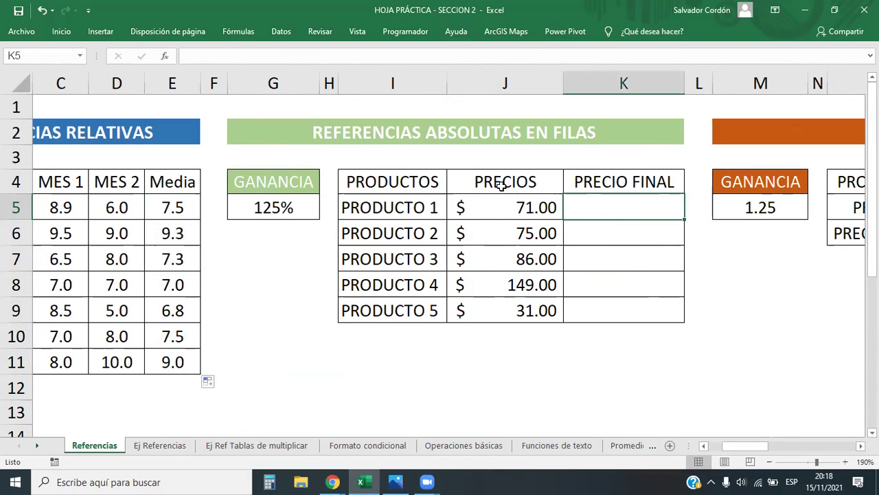
pyautogui.click(473, 146)
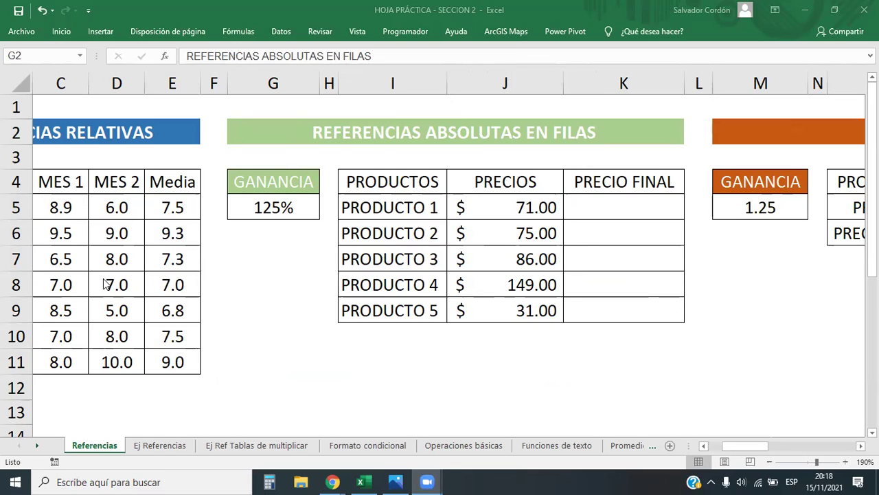
pyautogui.click(619, 206)
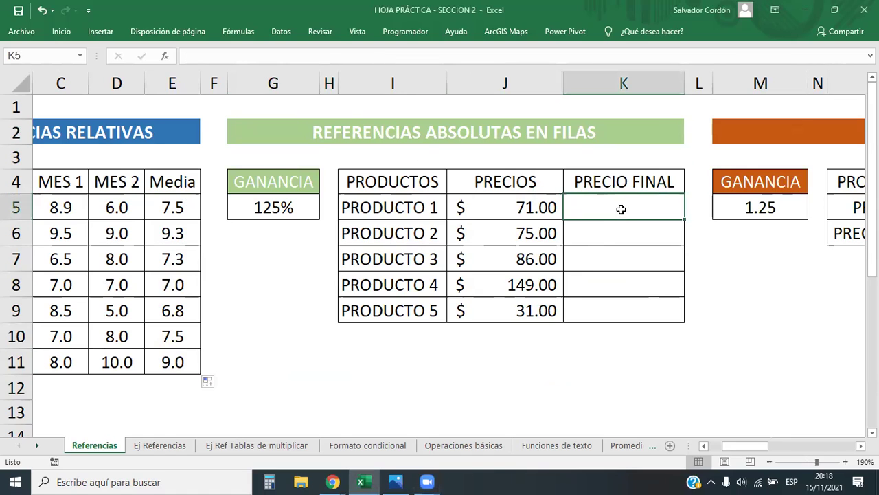
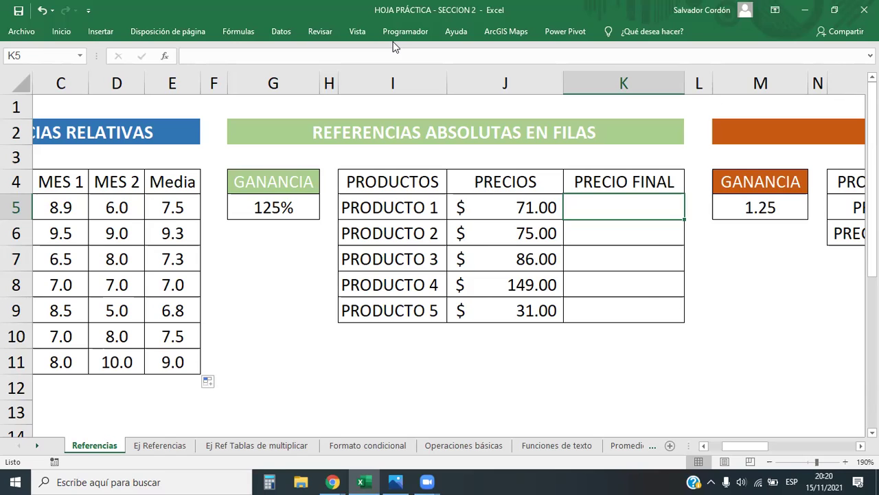
# Start the formula =J5*G5 in K5, multiplying PRODUCTO 1's price by the 125% profit
pyautogui.write('=')
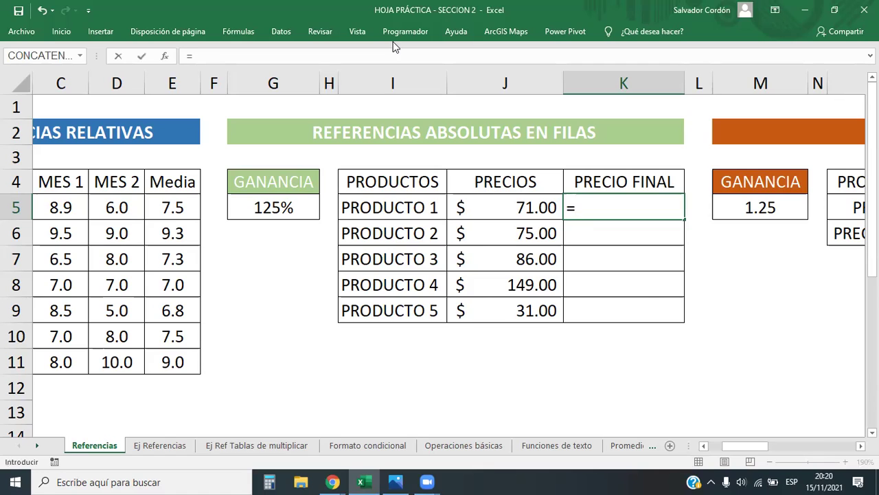
pyautogui.click(524, 215)
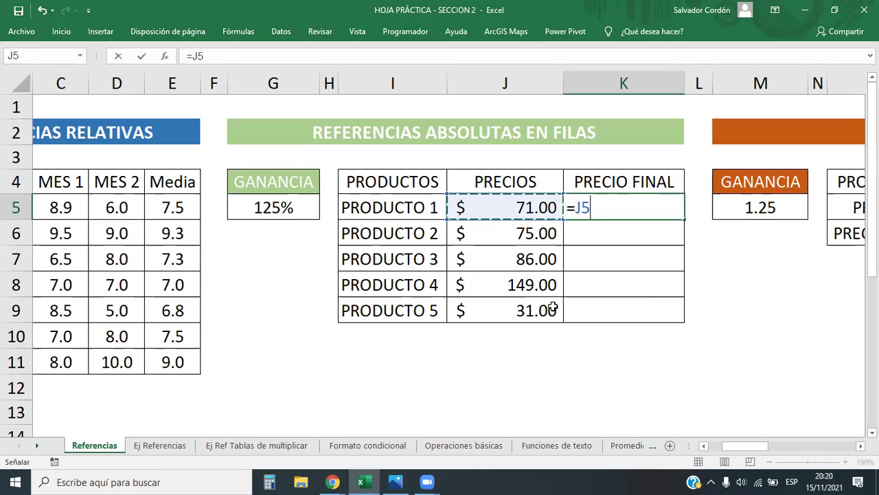
pyautogui.write('*')
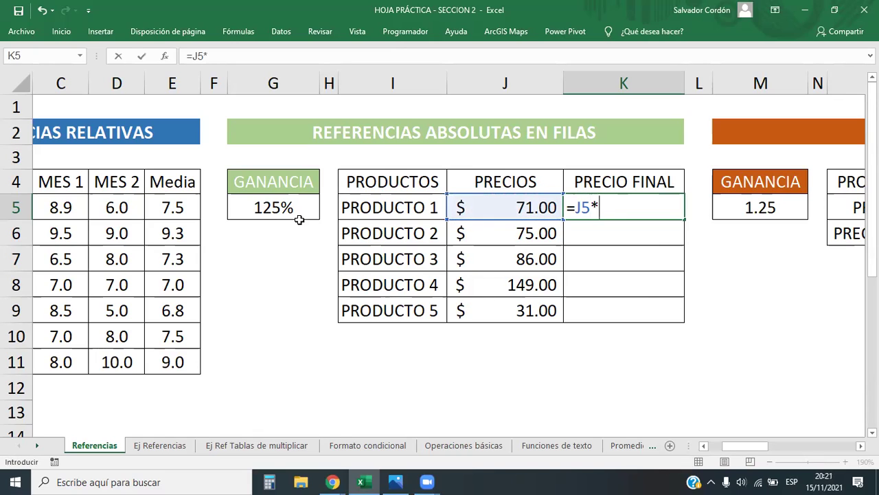
pyautogui.click(284, 205)
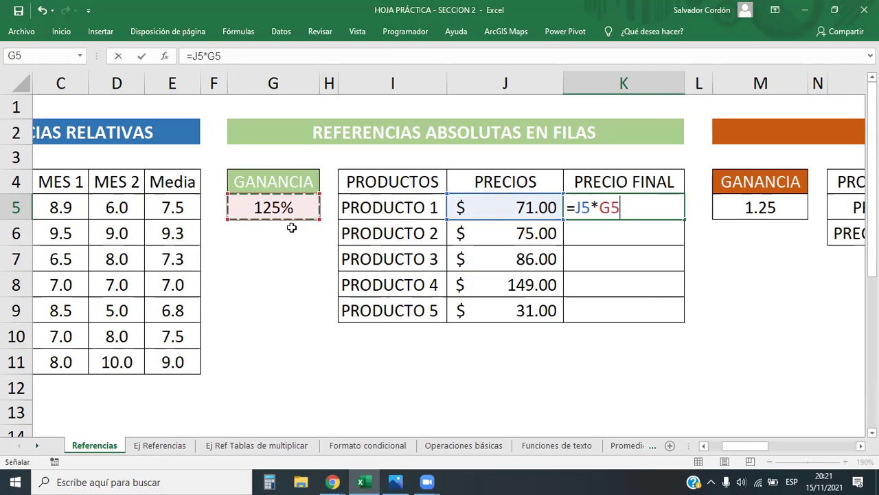
pyautogui.click(270, 482)
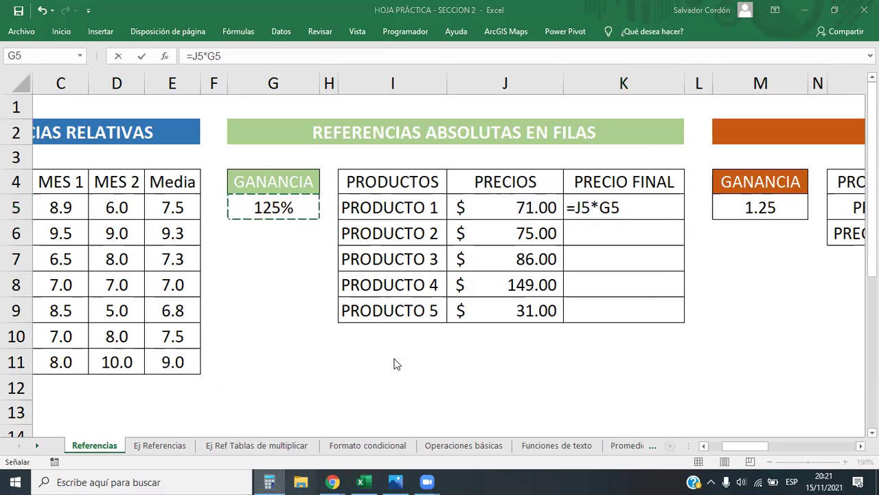
# Enter PRODUCTO 1's price 71 in the calculator, then close it and return to K5
pyautogui.moveTo(550, 68); pyautogui.dragTo(728, 96)
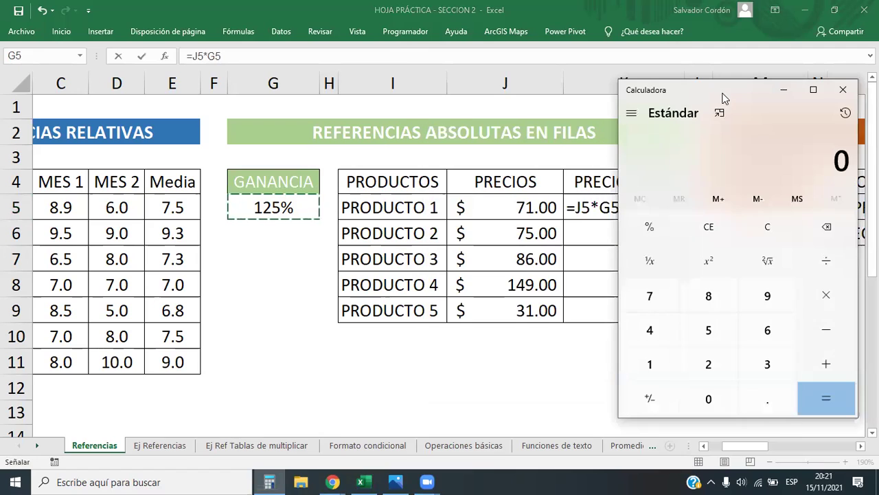
pyautogui.write('710')
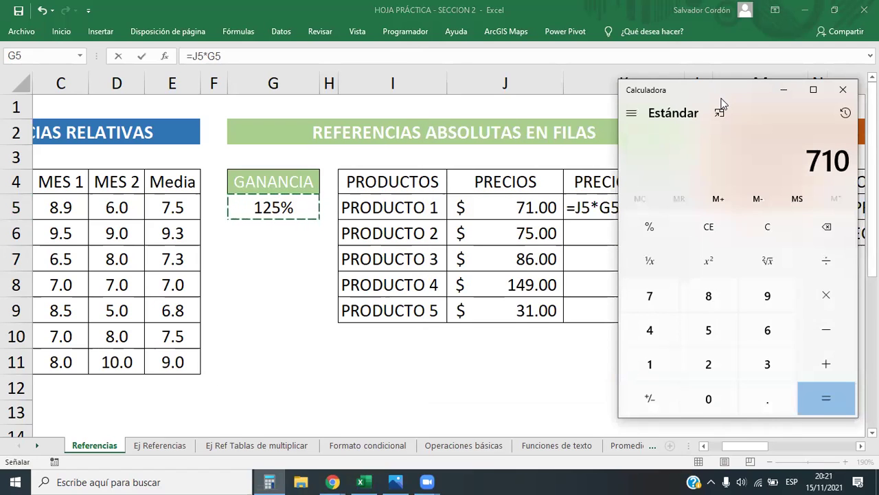
pyautogui.press('BackSpace')
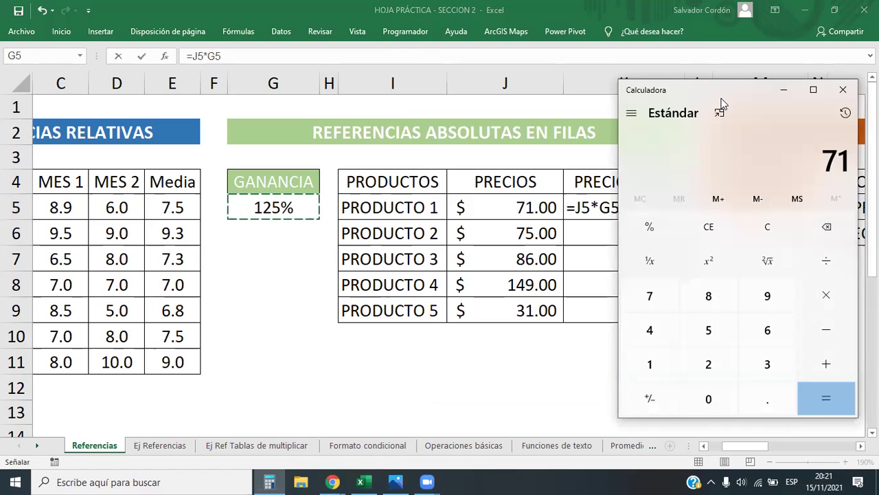
pyautogui.click(654, 62)
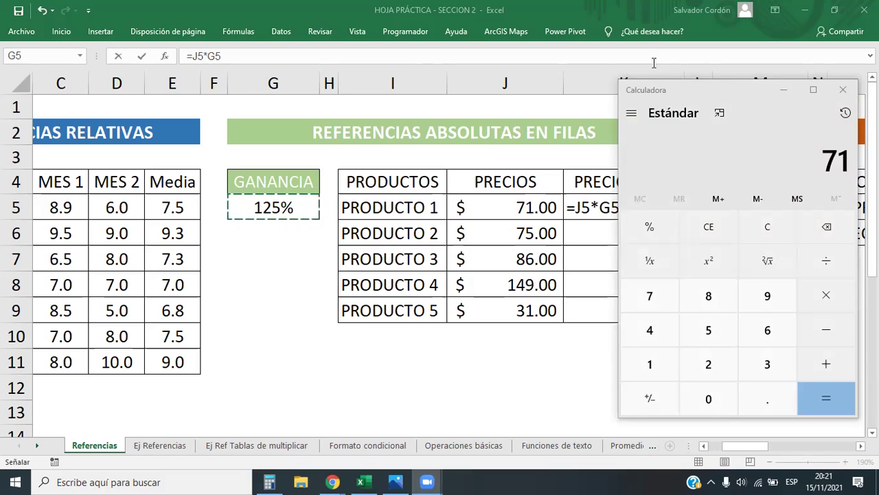
pyautogui.click(840, 88)
pyautogui.doubleClick(595, 212)
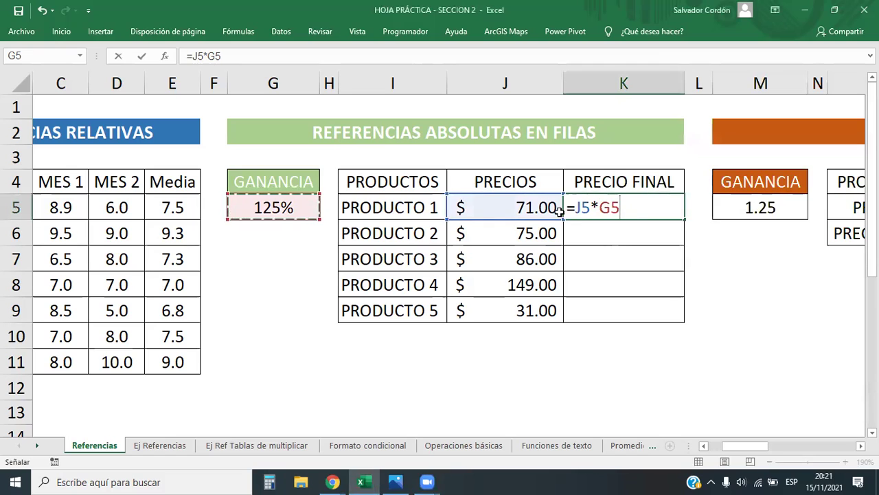
# Cancel the K5 edit, retype =J5*G5, then discard it so K5 stays empty
pyautogui.moveTo(599, 208); pyautogui.dragTo(647, 208)
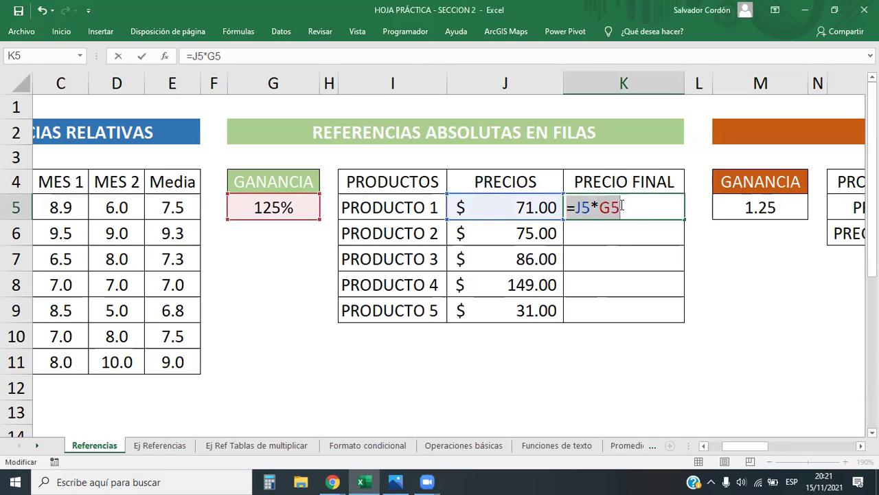
pyautogui.press('Escape')
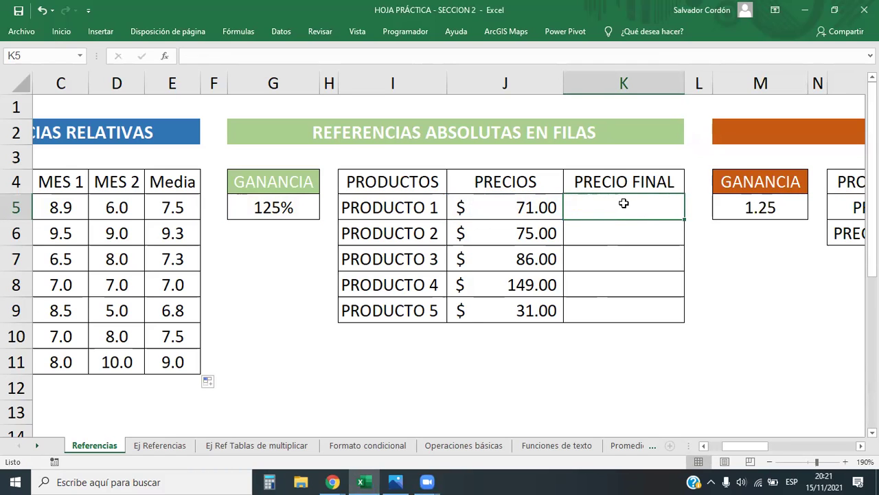
pyautogui.write('=')
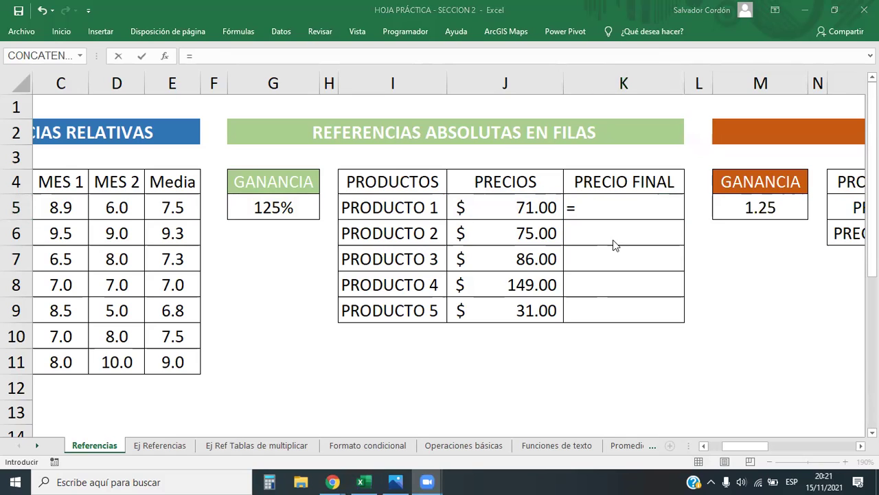
pyautogui.click(604, 210)
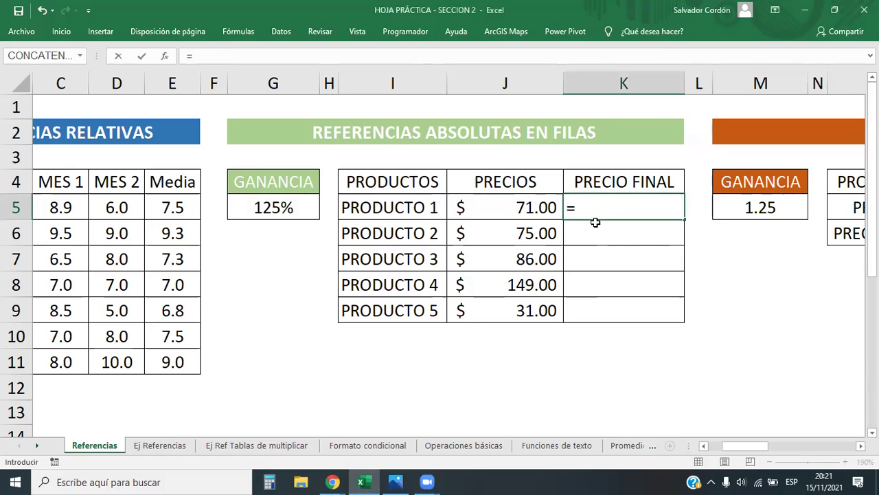
pyautogui.click(505, 204)
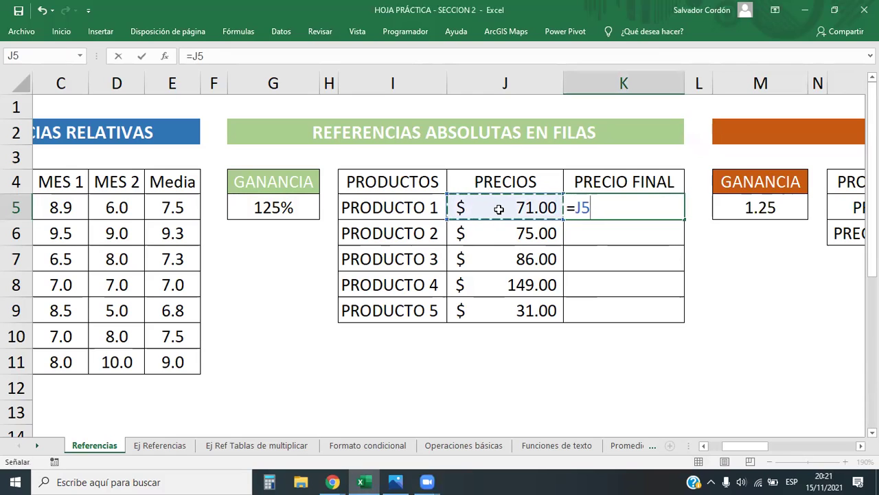
pyautogui.write('*')
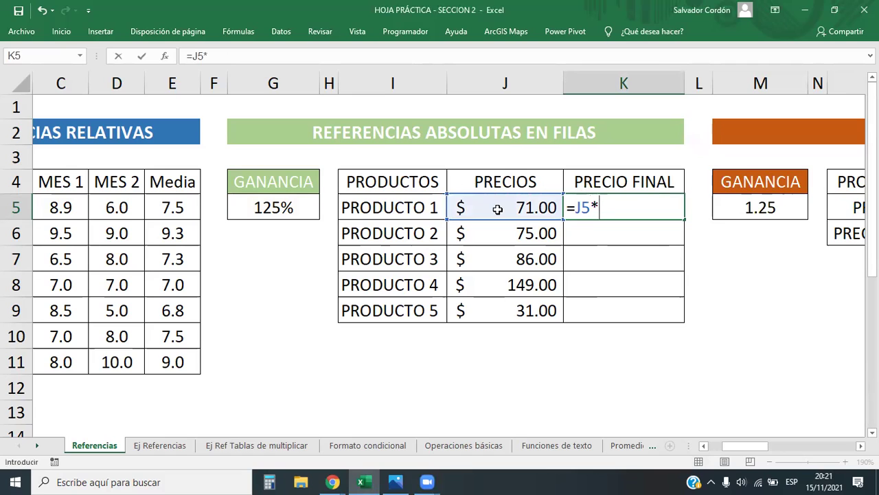
pyautogui.click(280, 210)
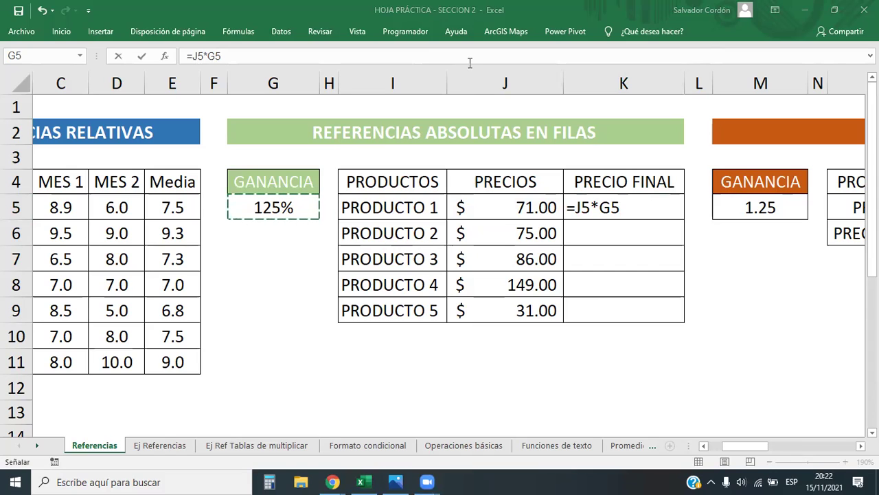
pyautogui.press('Escape')
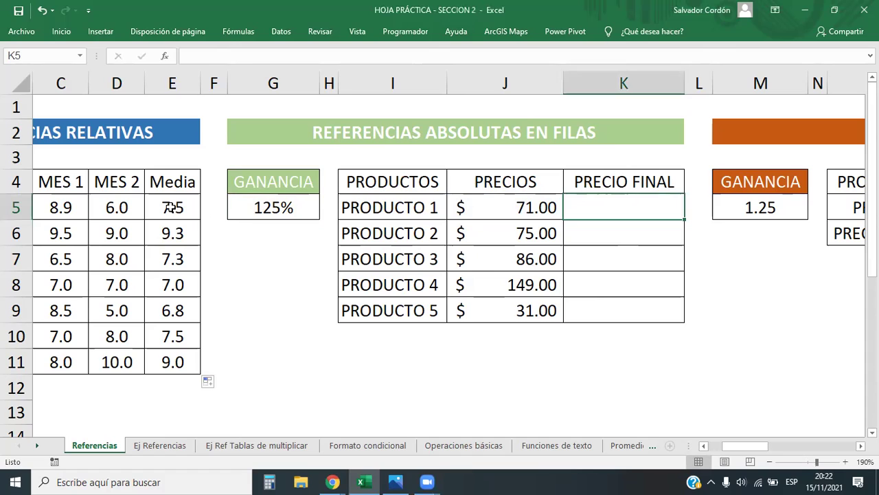
# Clear the Media values in E5:E11 and enter =(C5+D5)/2 in E5, giving 7.5
pyautogui.click(171, 207)
pyautogui.moveTo(185, 235); pyautogui.dragTo(184, 366)
pyautogui.press('Delete')
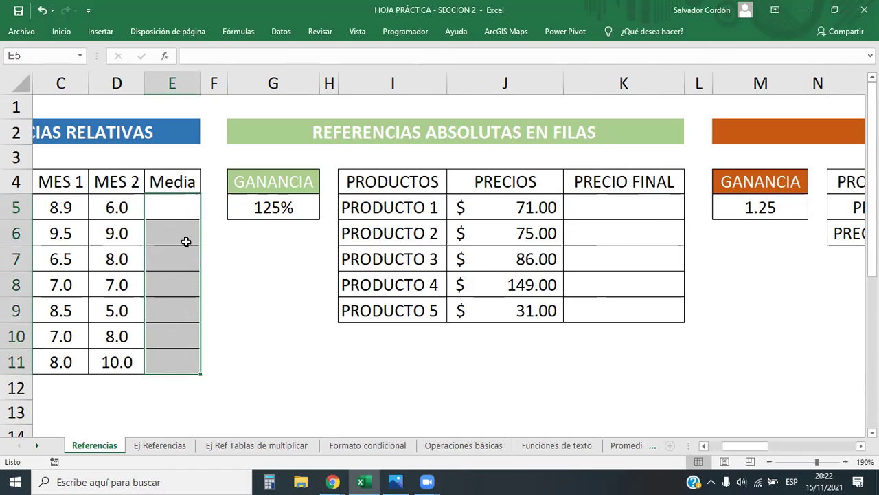
pyautogui.click(186, 205)
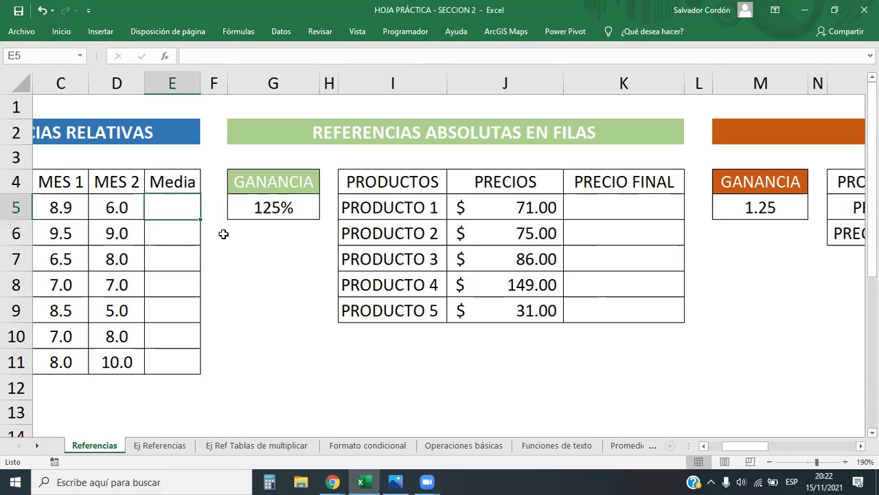
pyautogui.write('=')
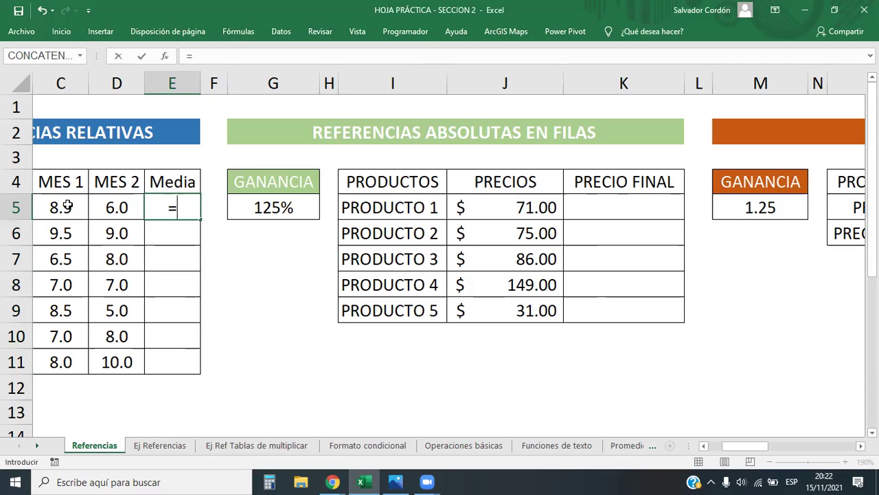
pyautogui.write('(')
pyautogui.click(68, 206)
pyautogui.write('+')
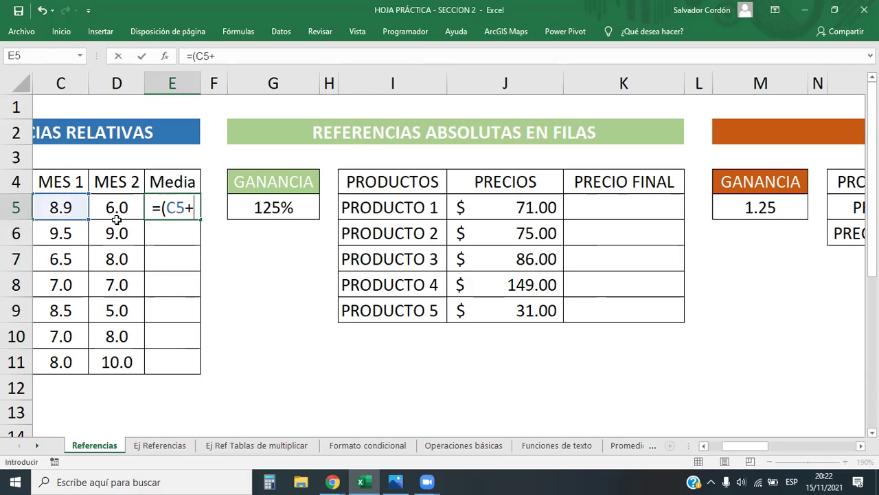
pyautogui.click(117, 214)
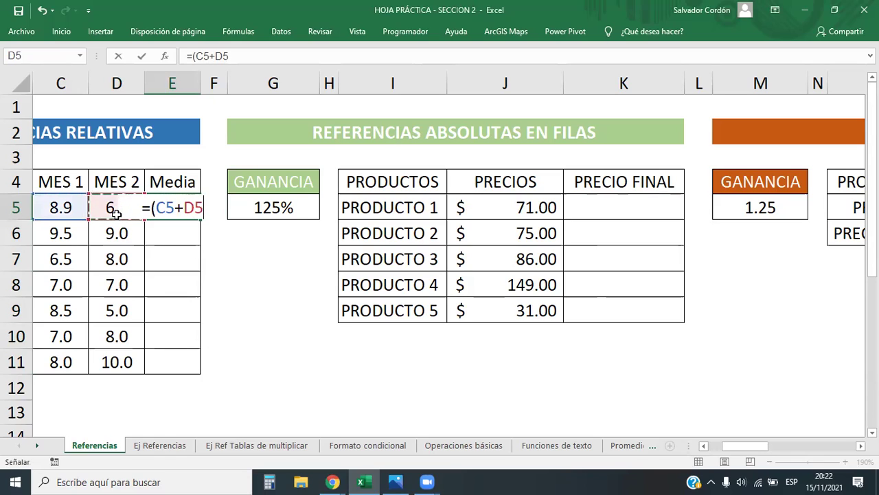
pyautogui.write(')')
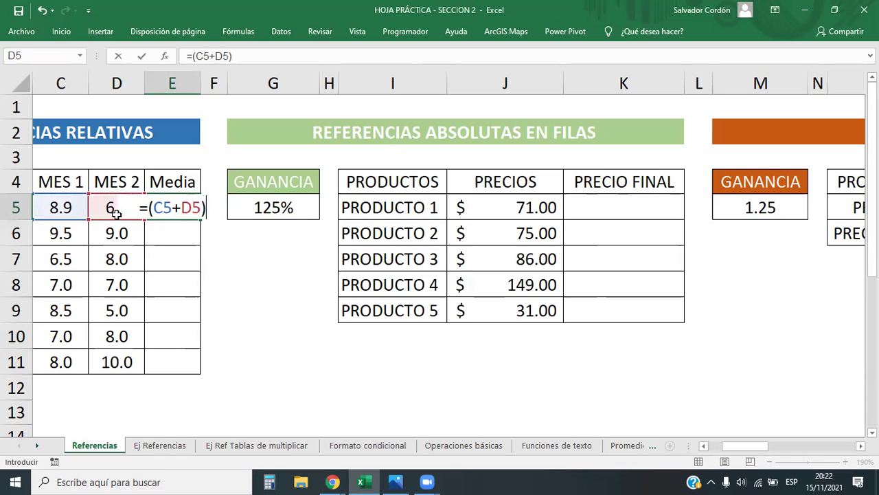
pyautogui.write('/2')
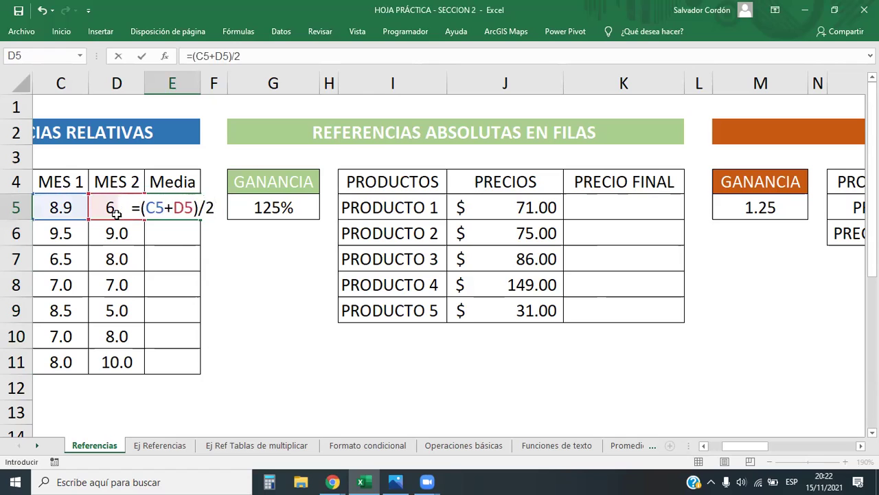
pyautogui.press('Return')
# Replace E5's formula with =PROMEDIO(C5:D5) averaging MES 1 and MES 2
pyautogui.click(159, 213)
pyautogui.press('Delete')
pyautogui.write('=')
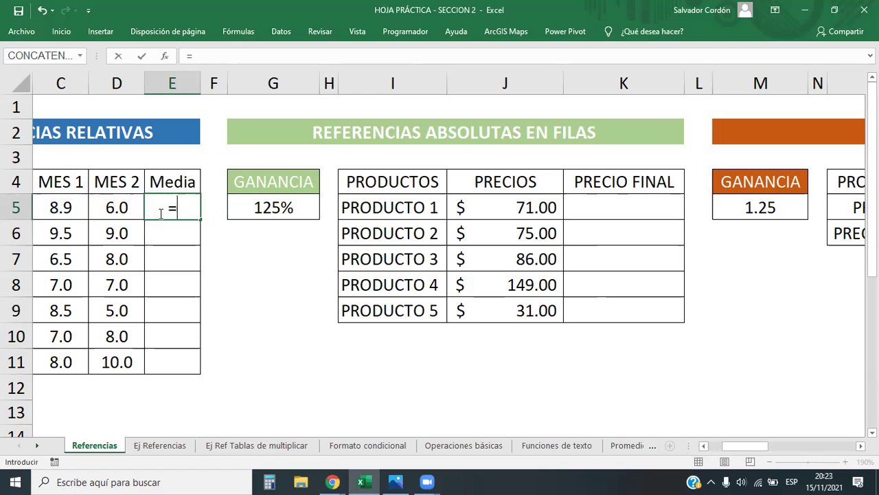
pyautogui.write('prom')
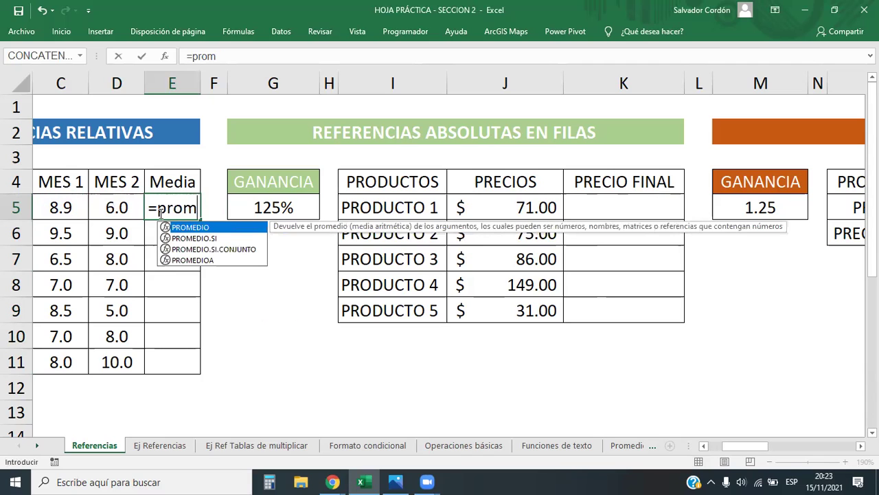
pyautogui.write('ed')
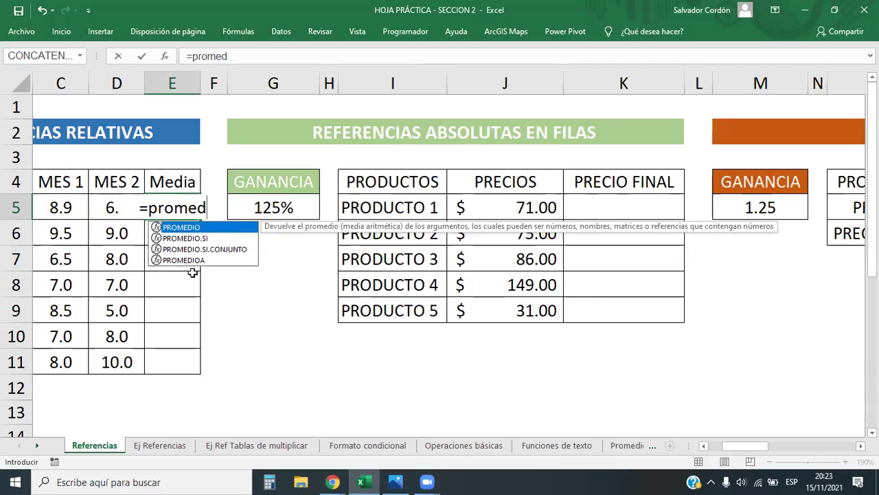
pyautogui.doubleClick(182, 228)
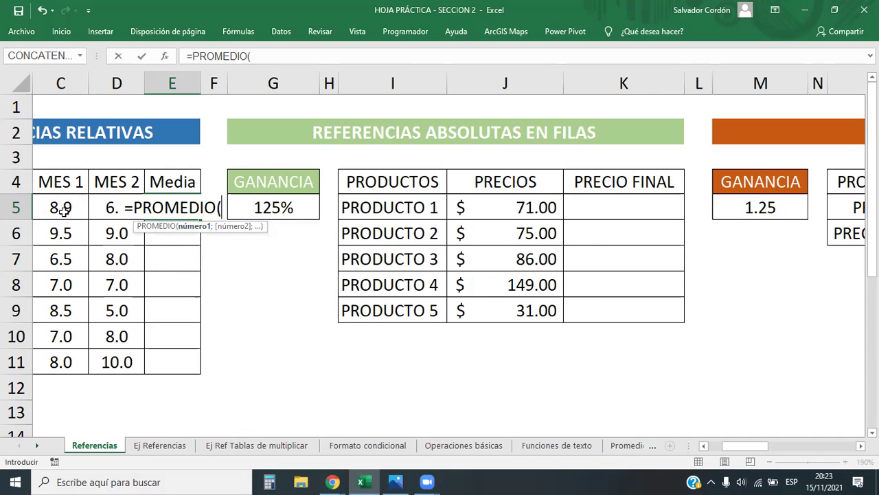
pyautogui.moveTo(60, 207); pyautogui.dragTo(117, 208)
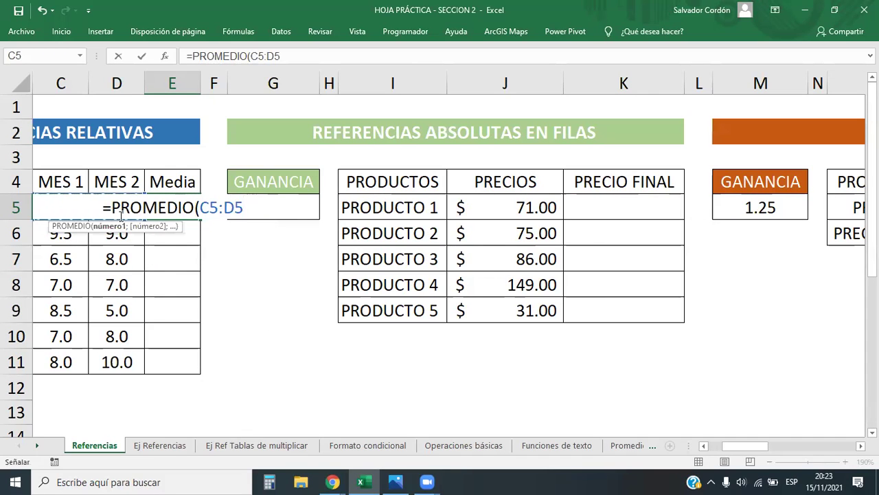
pyautogui.press('Return')
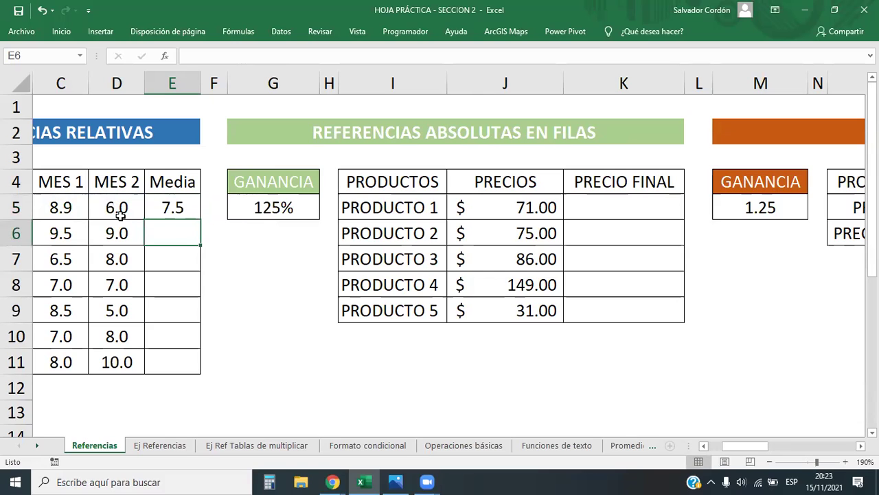
# Copy the E5 average down to E11 and begin =J5*G5 in K5
pyautogui.click(180, 206)
pyautogui.moveTo(199, 220); pyautogui.dragTo(185, 364)
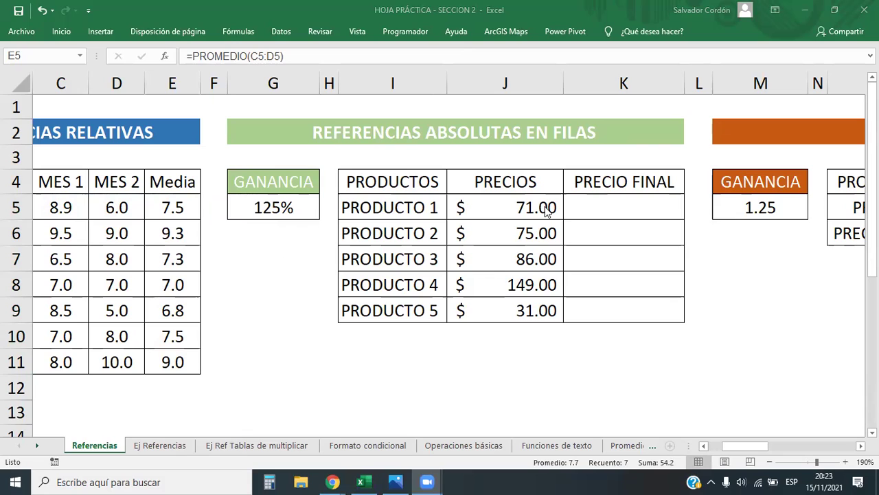
pyautogui.click(620, 221)
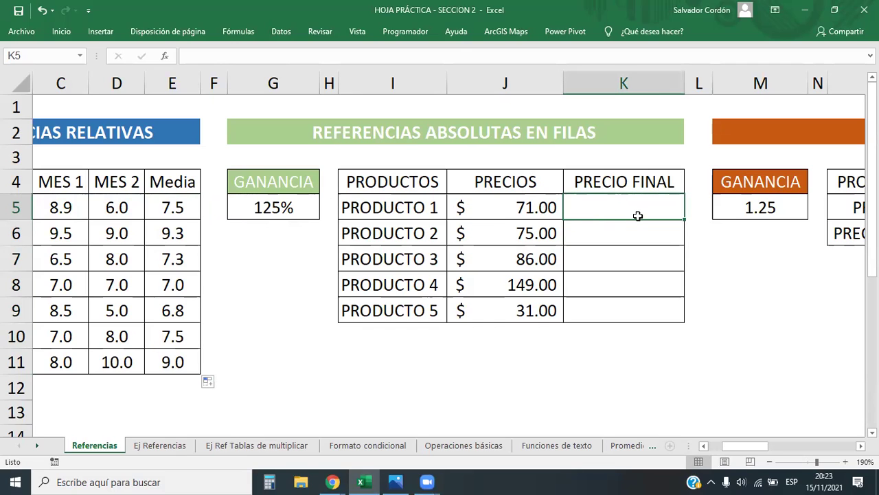
pyautogui.write('=')
pyautogui.click(515, 208)
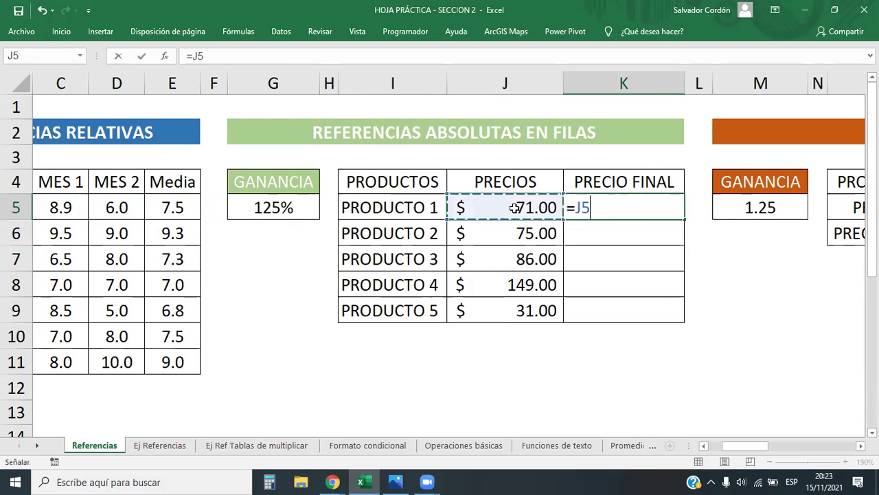
pyautogui.write('*')
pyautogui.click(312, 201)
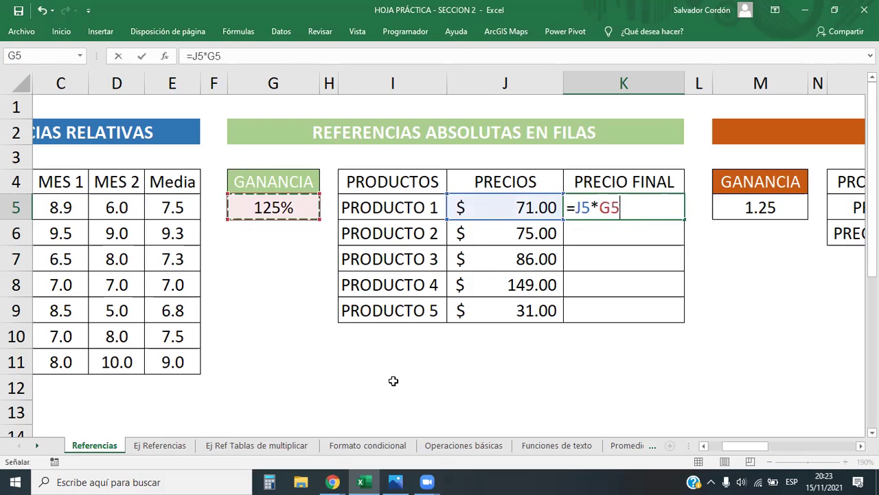
pyautogui.click(271, 481)
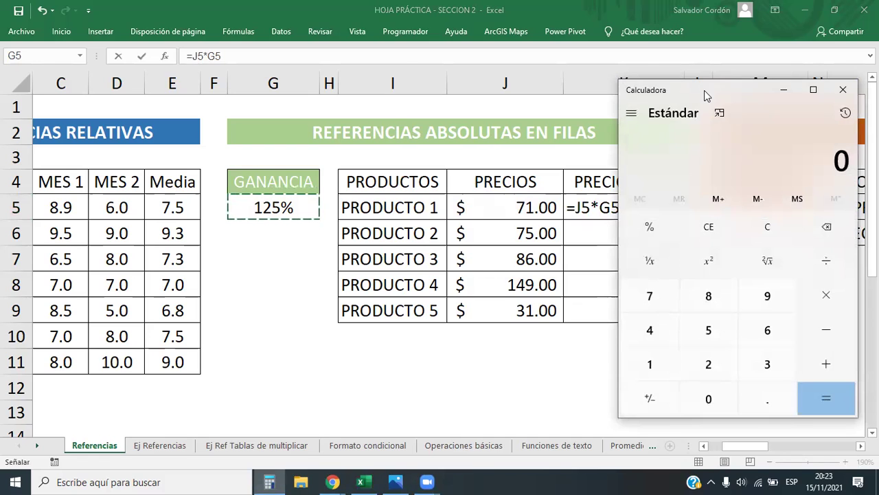
pyautogui.moveTo(704, 90); pyautogui.dragTo(495, 75)
pyautogui.write('71')
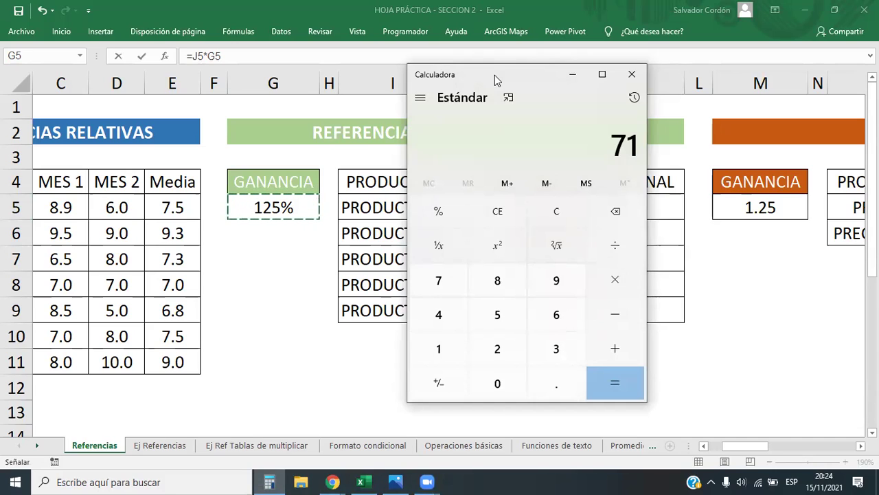
pyautogui.press('*')
pyautogui.write('0.25')
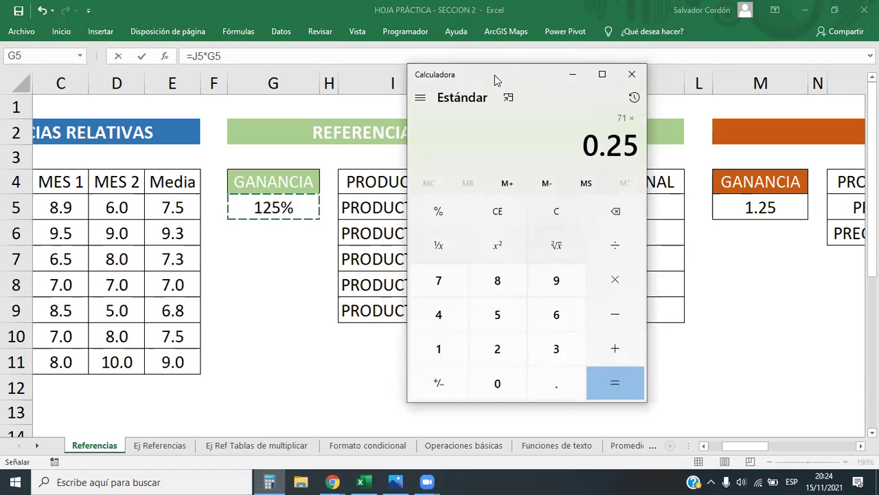
pyautogui.press('Return')
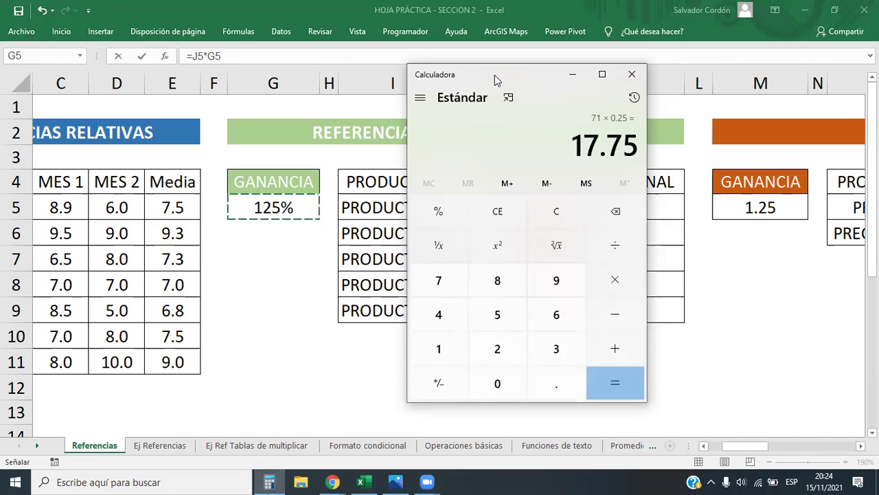
pyautogui.press('+')
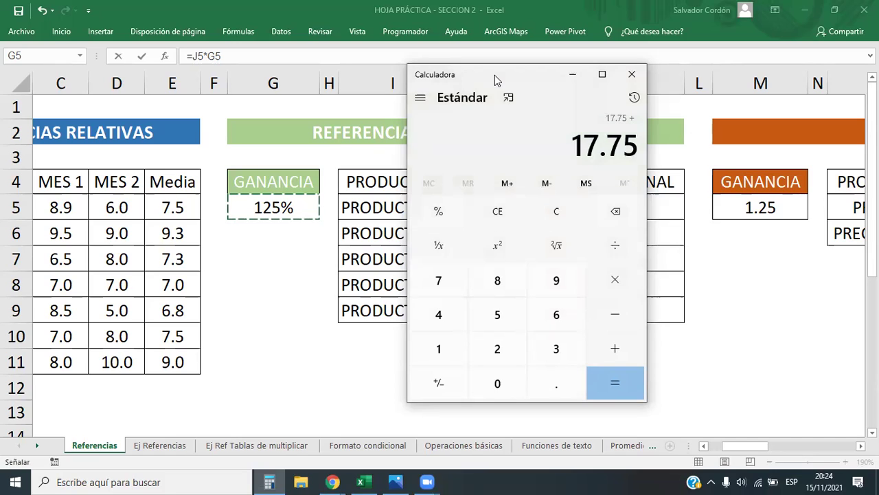
pyautogui.write('71')
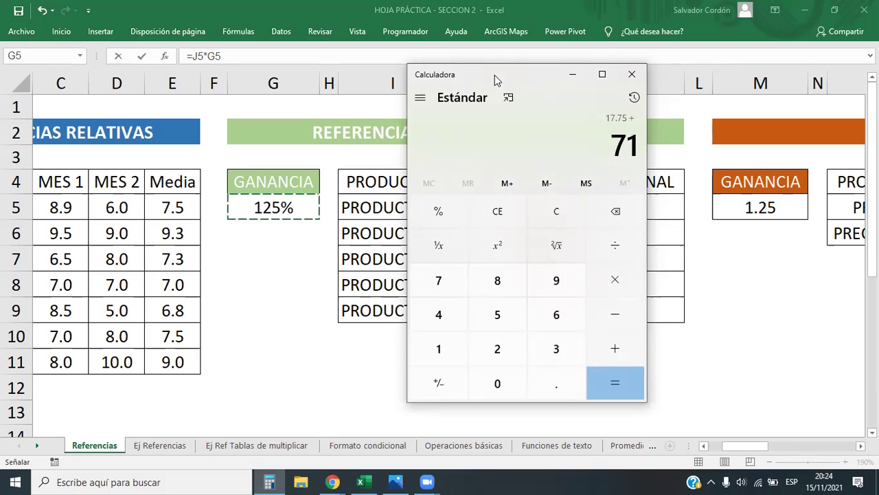
pyautogui.press('Return')
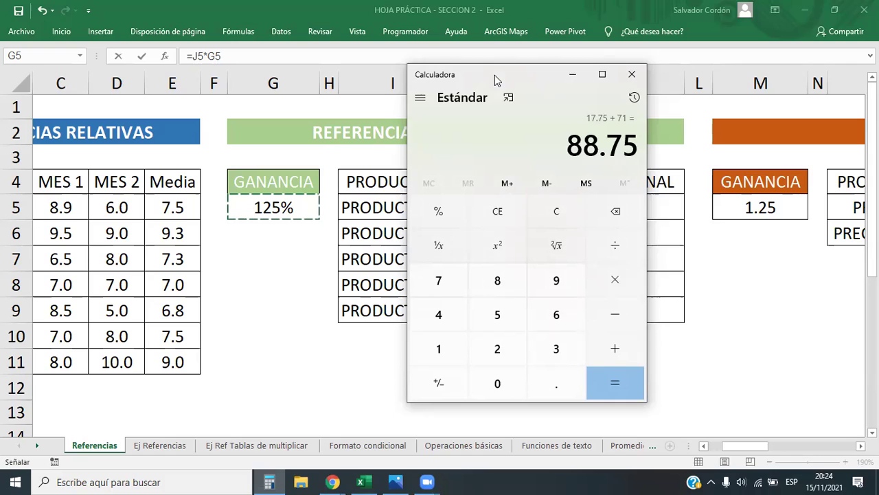
pyautogui.press('Escape')
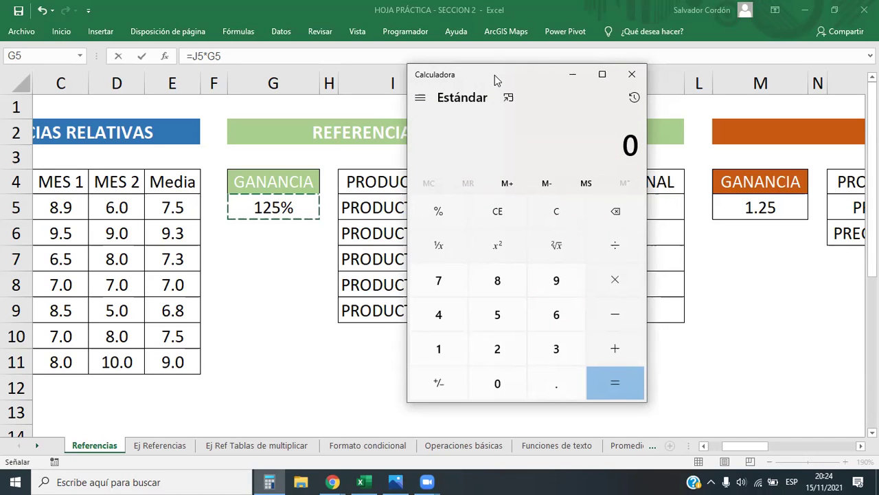
# Compute 71 × 1.25 = 88.75 in the calculator and move its window aside
pyautogui.write('71')
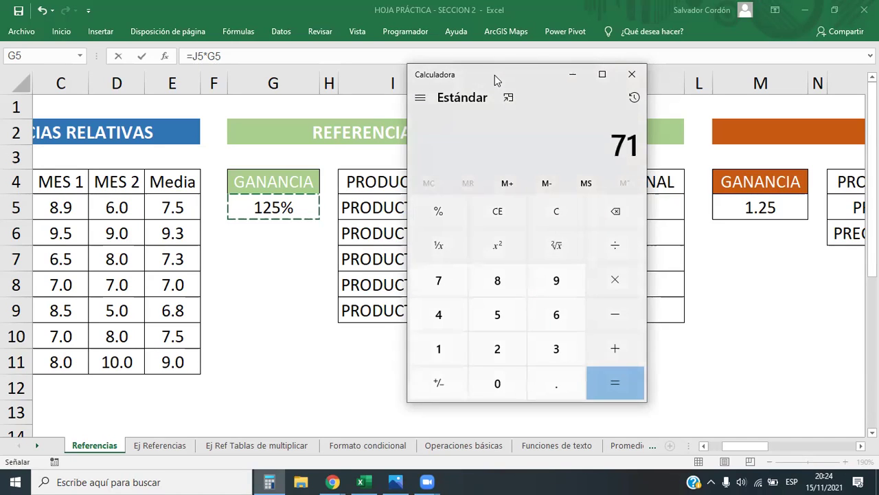
pyautogui.press('*')
pyautogui.write('1')
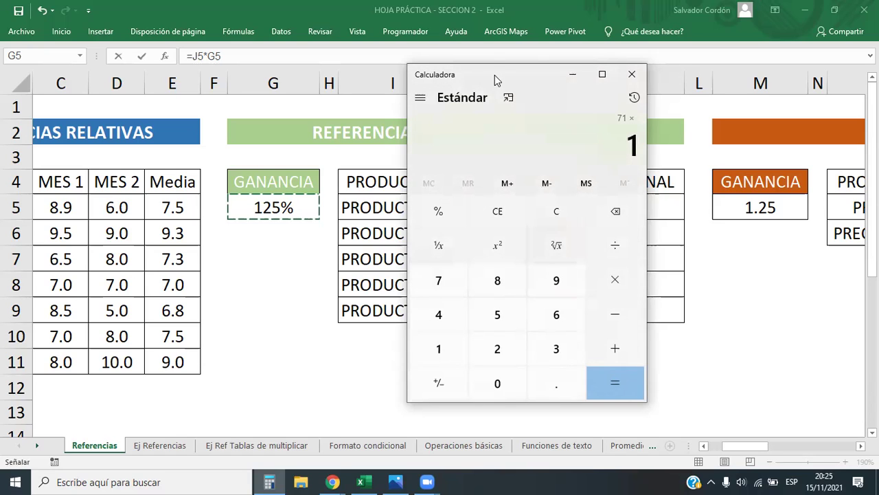
pyautogui.write('.25')
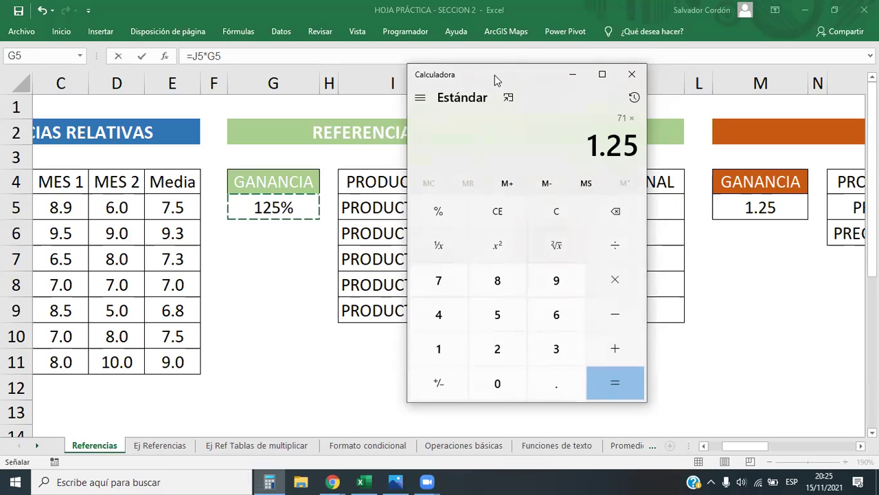
pyautogui.press('Return')
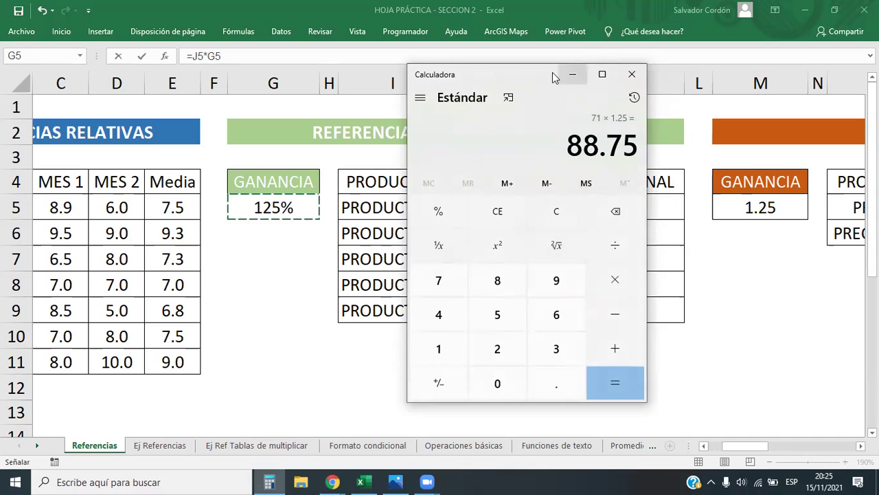
pyautogui.moveTo(529, 79); pyautogui.dragTo(436, 116)
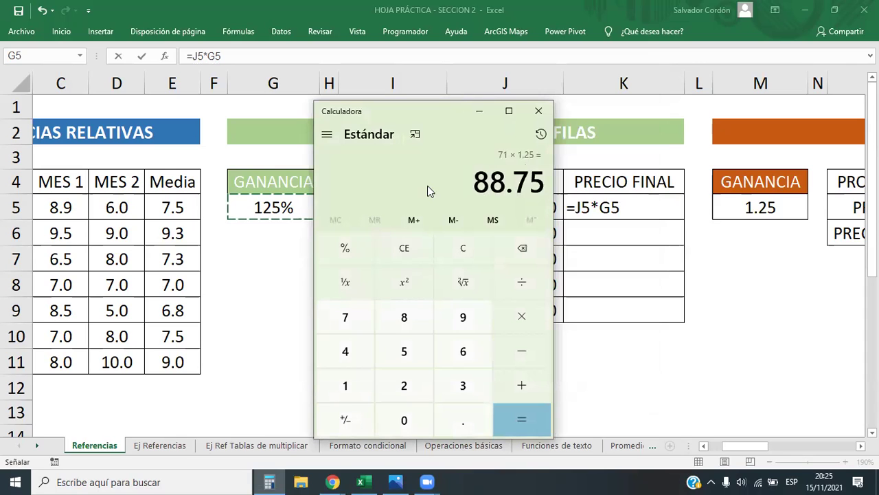
pyautogui.moveTo(430, 107); pyautogui.dragTo(483, 84)
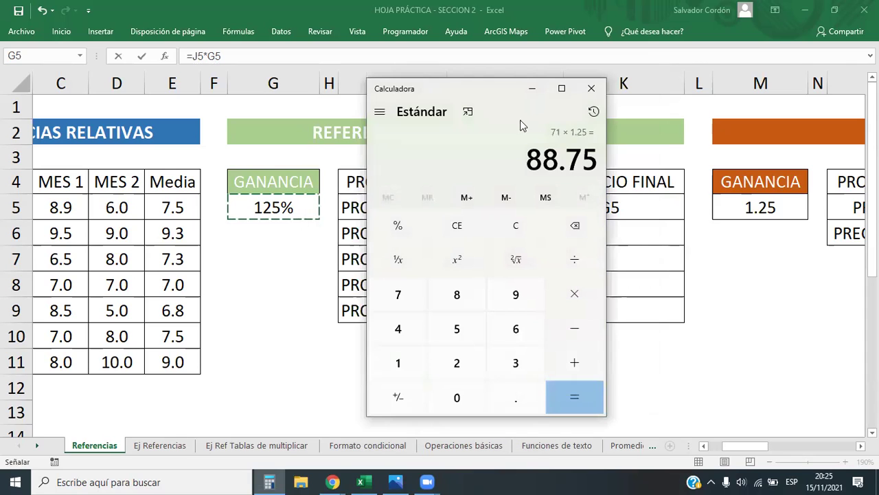
# Close the calculator and commit K5's =J5*G5 formula, showing $88.75
pyautogui.click(592, 87)
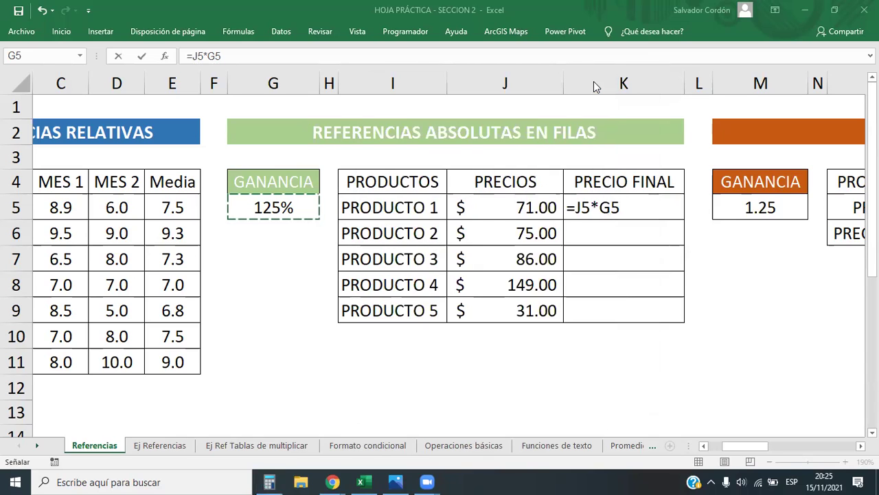
pyautogui.doubleClick(663, 207)
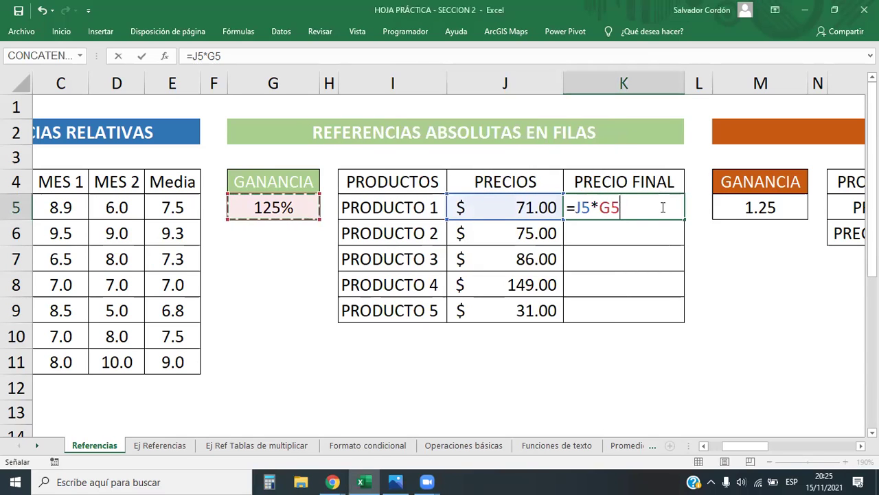
pyautogui.press('Return')
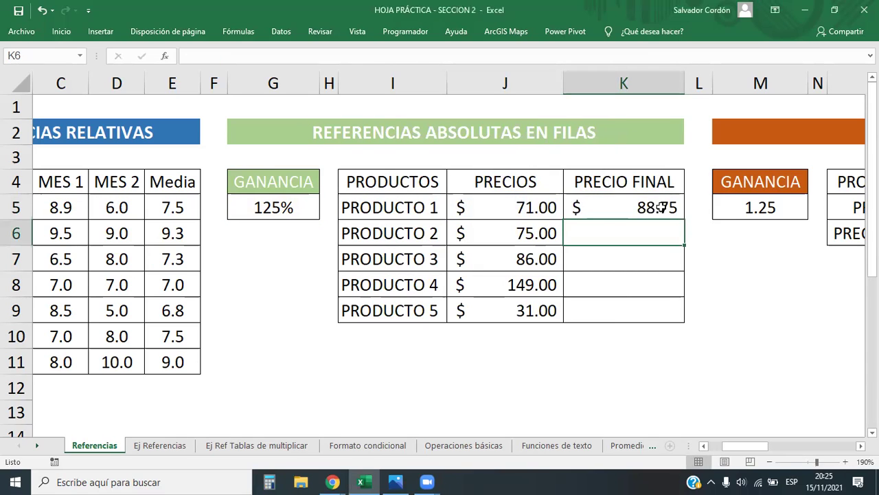
# Fill K5's formula down to K9 and open K8's copied =J8*G8 formula
pyautogui.click(697, 257)
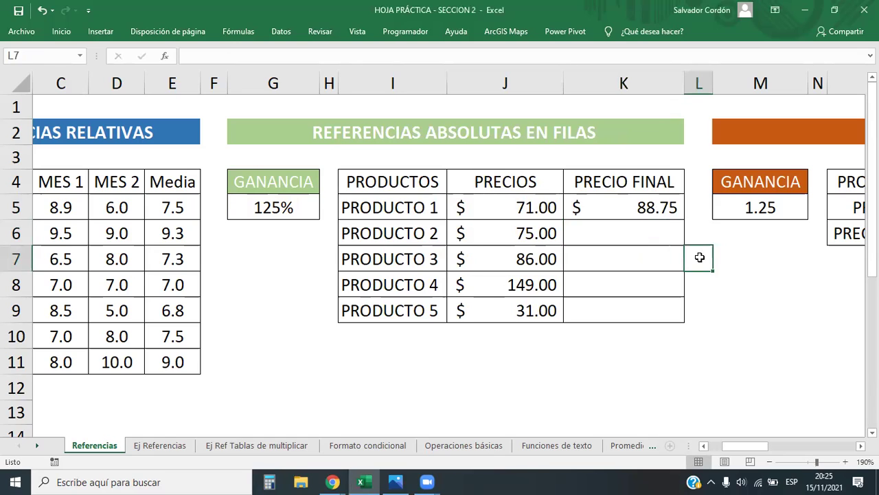
pyautogui.click(649, 207)
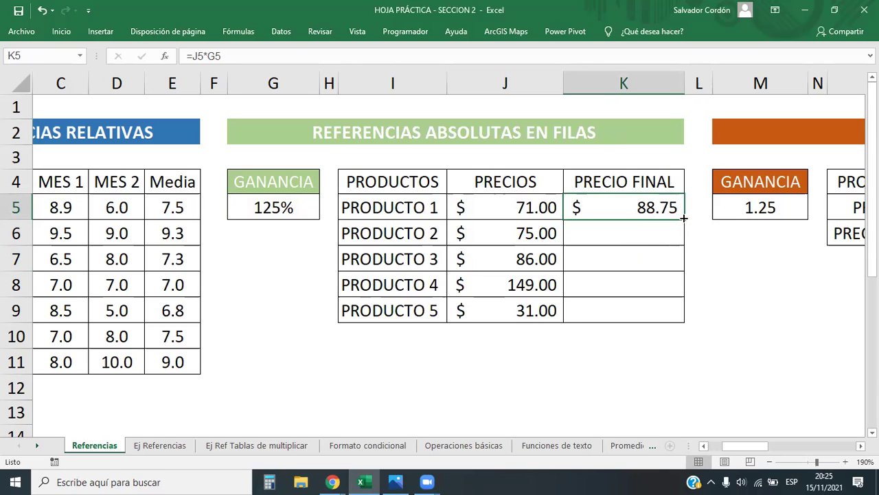
pyautogui.doubleClick(684, 218)
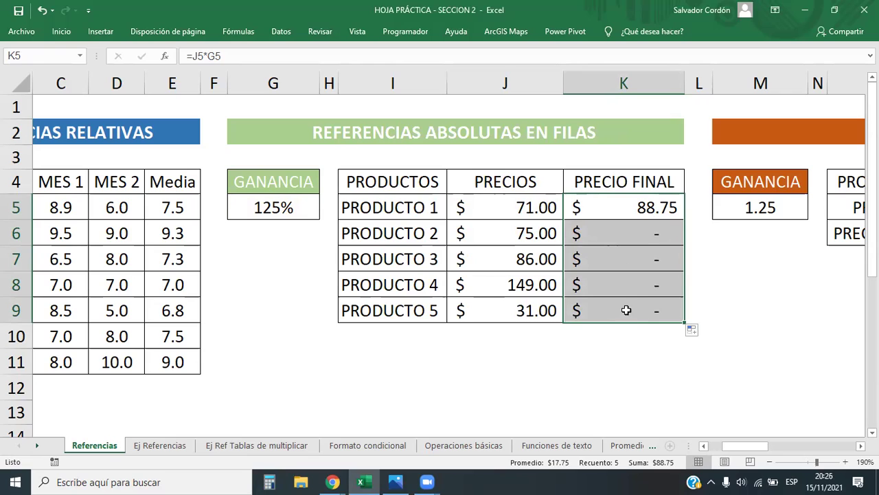
pyautogui.click(631, 283)
pyautogui.doubleClick(620, 279)
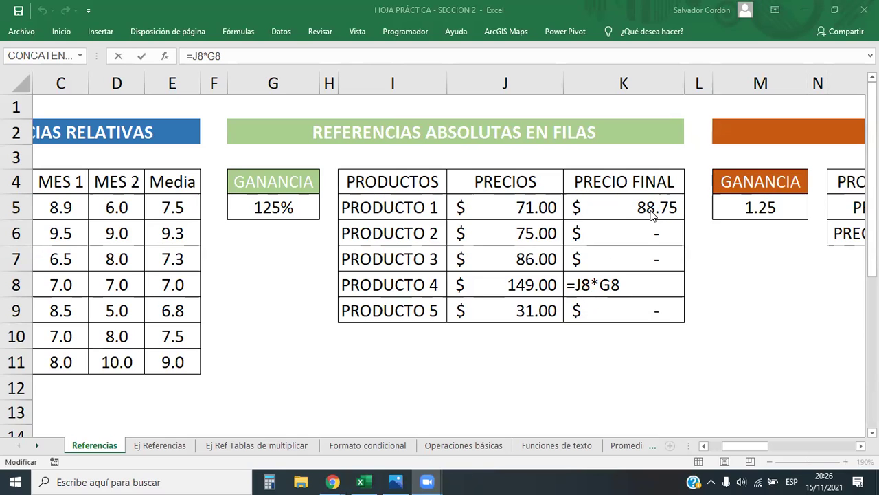
# Edit K8's =J8*G8 formula, checking its G8 reference, and commit it
pyautogui.click(581, 285)
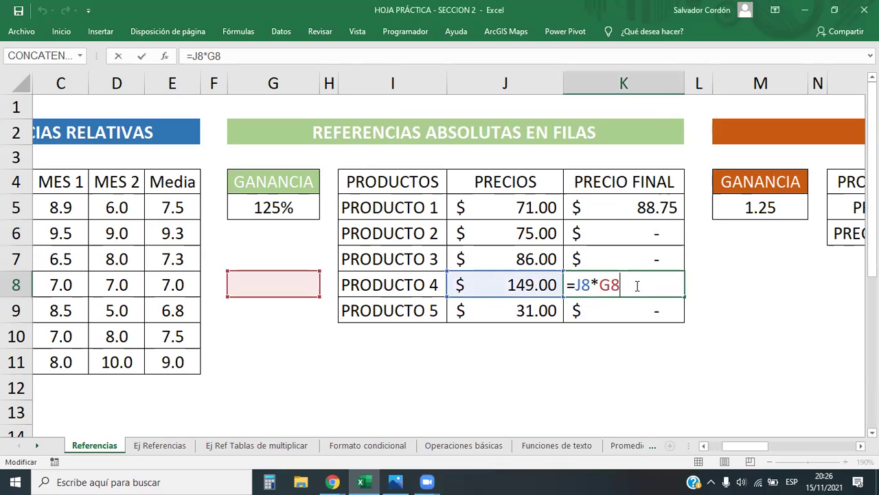
pyautogui.moveTo(600, 286); pyautogui.dragTo(616, 286)
pyautogui.click(662, 283)
pyautogui.moveTo(290, 270)
pyautogui.mouseDown()
pyautogui.moveTo(292, 189)
pyautogui.moveTo(284, 295)
pyautogui.mouseUp()
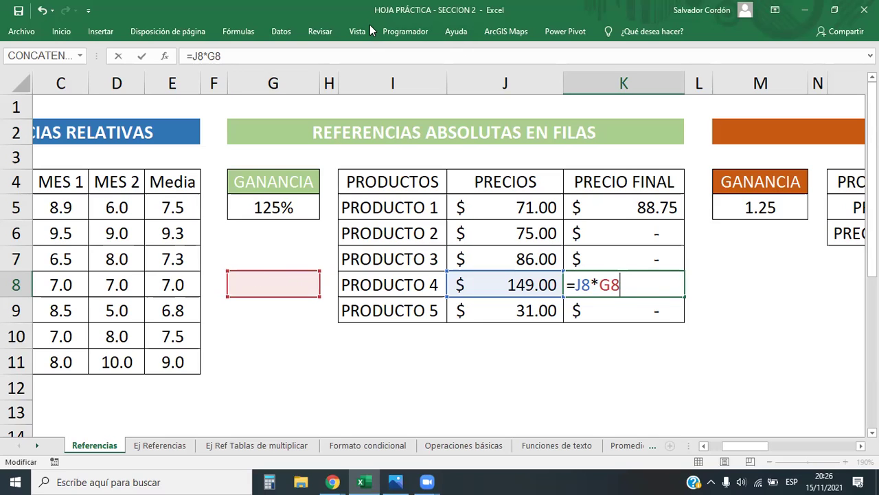
pyautogui.press('Return')
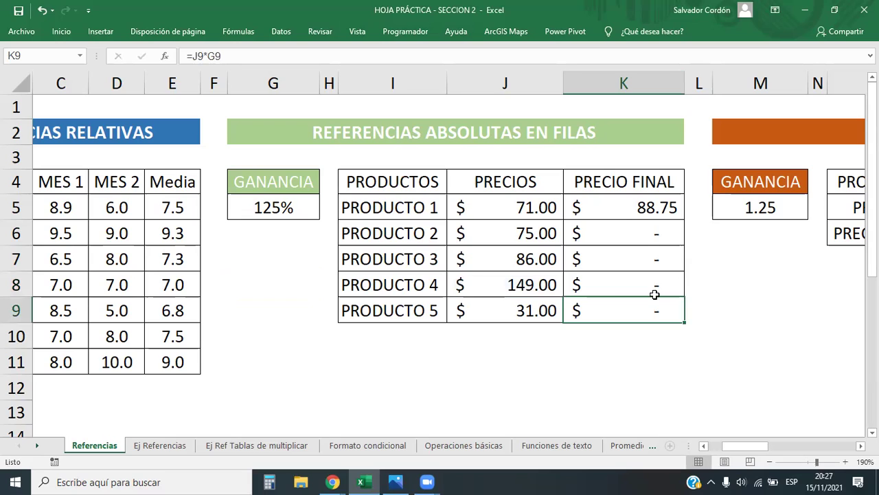
# Delete the copied final prices in K6:K9, keeping only K5's $88.75
pyautogui.moveTo(654, 233); pyautogui.dragTo(655, 311)
pyautogui.press('Delete')
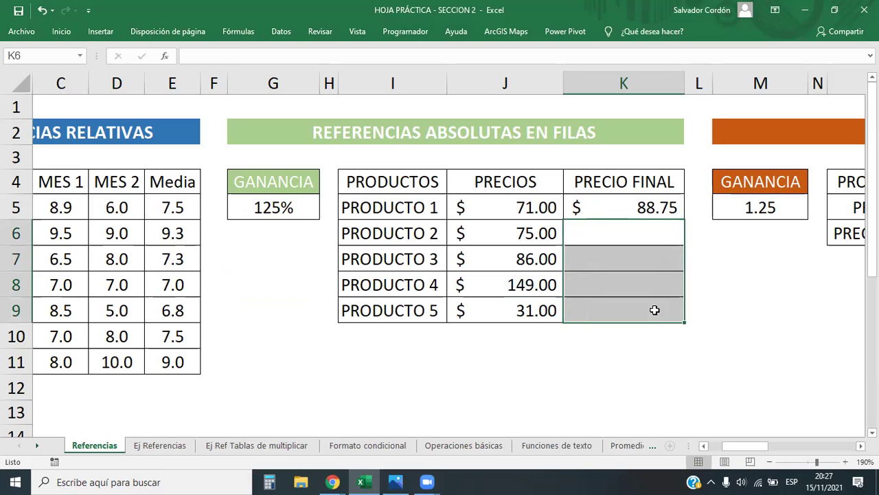
pyautogui.click(622, 206)
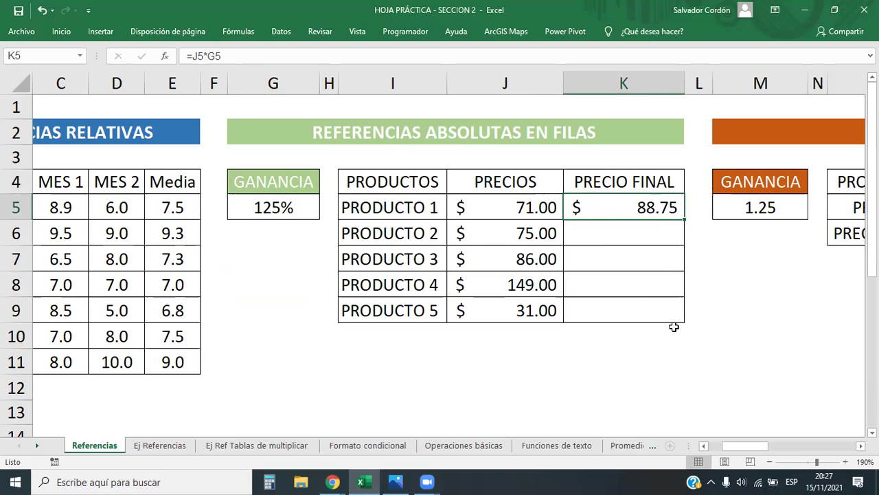
pyautogui.click(511, 83)
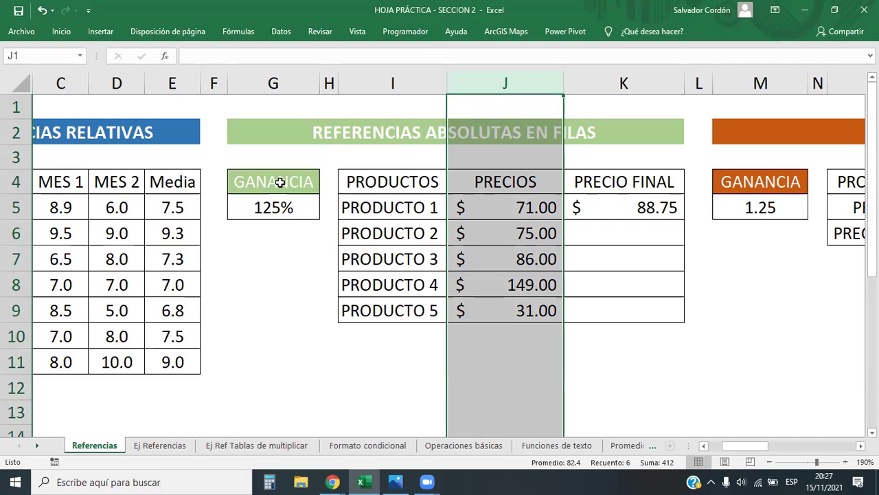
pyautogui.click(654, 208)
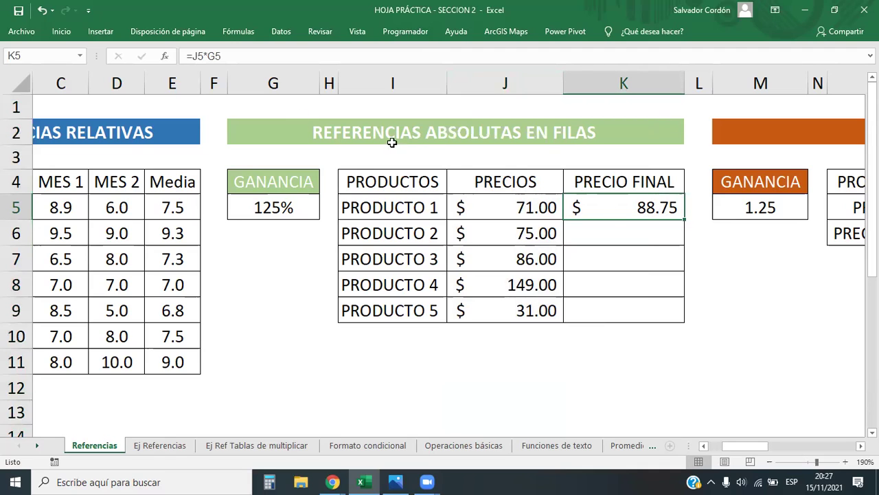
# In the formula bar, place the edit point inside the J5 reference of =J5*G5
pyautogui.click(218, 54)
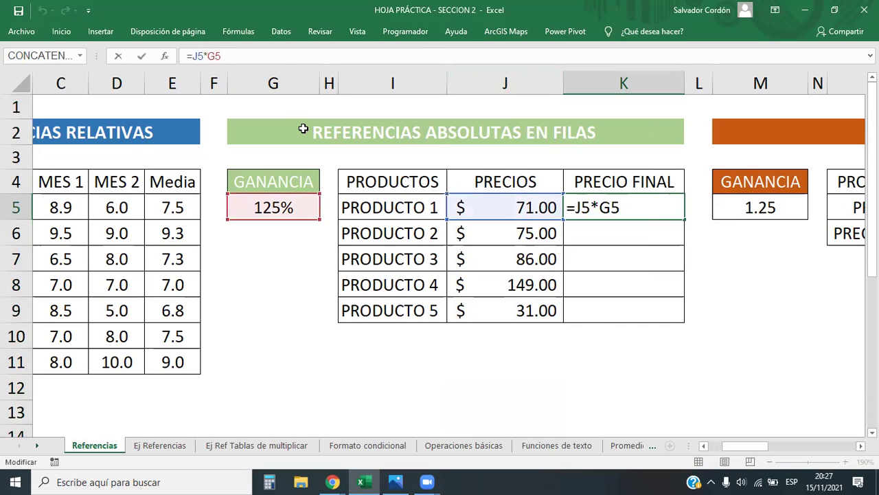
pyautogui.moveTo(204, 55); pyautogui.dragTo(188, 55)
pyautogui.click(198, 55)
pyautogui.click(272, 222)
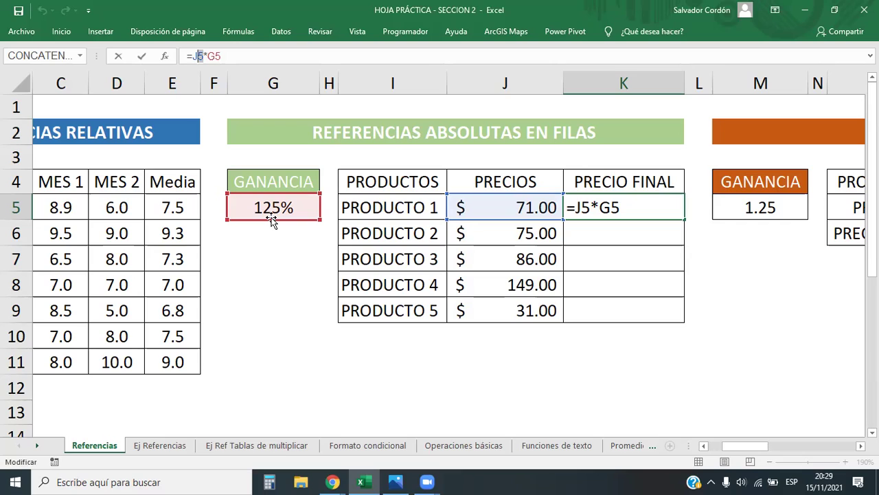
# Change the G5 reference in K5's formula to G$5, locking only the GANANCIA row
pyautogui.click(218, 55)
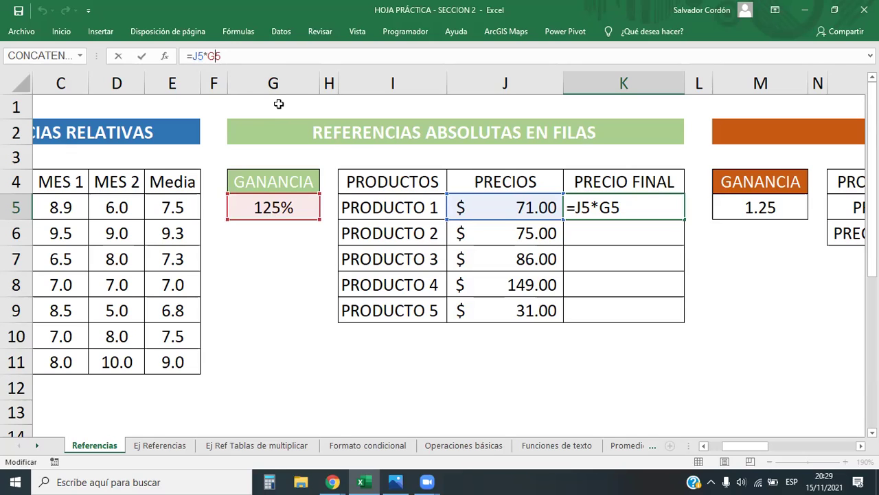
pyautogui.press('F4')
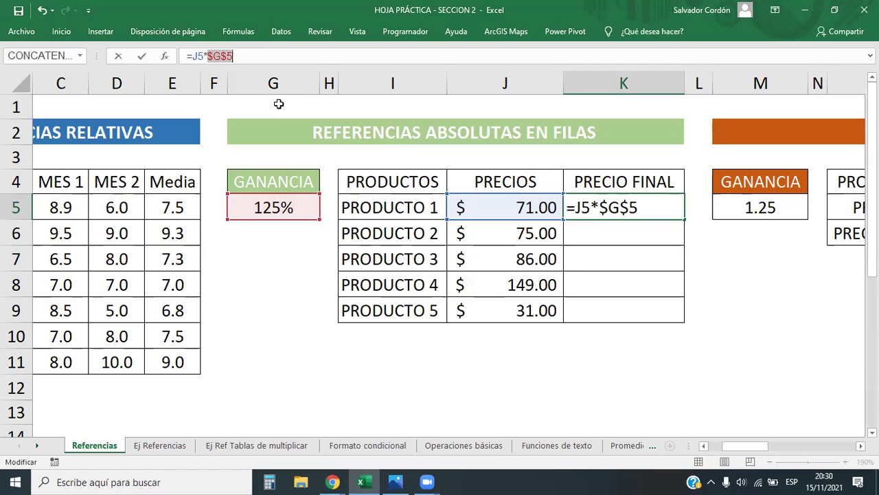
pyautogui.press('F4')
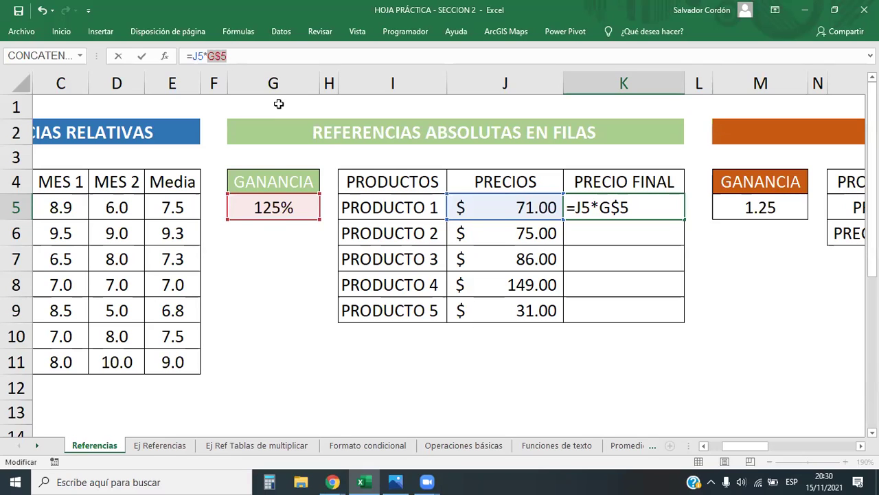
pyautogui.press('F4')
pyautogui.press('F4')
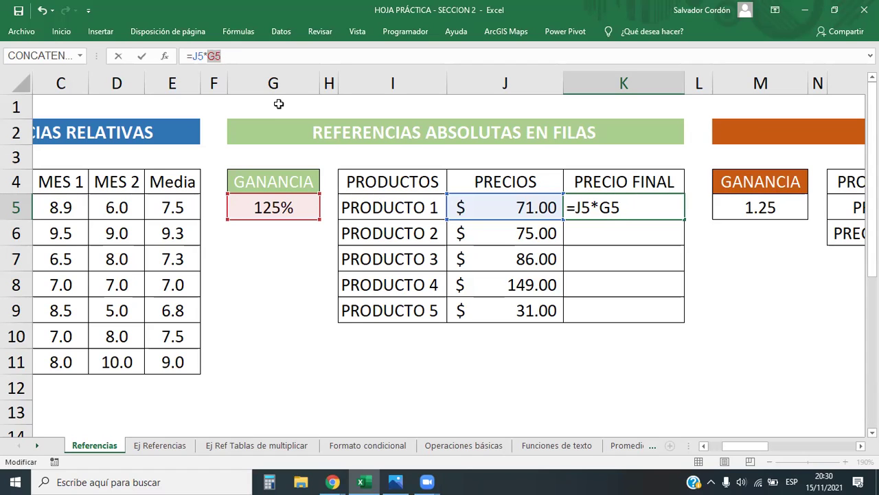
pyautogui.press('F4')
pyautogui.press('F4')
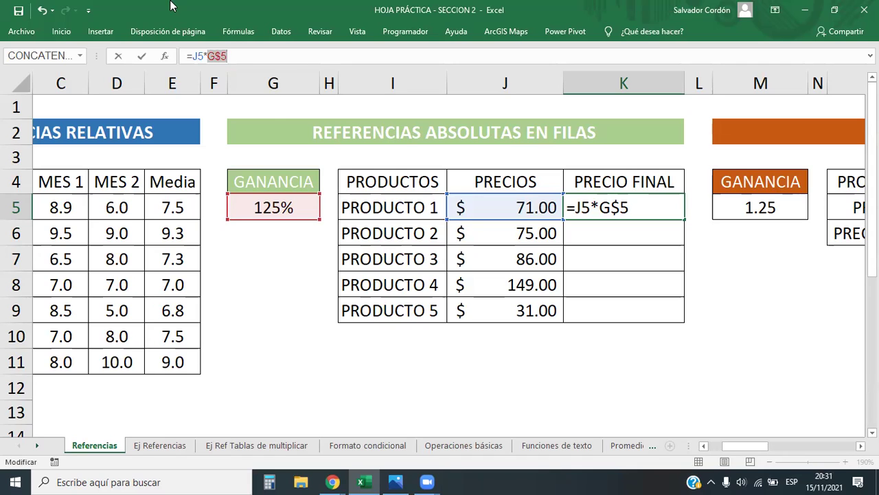
pyautogui.hotkey('alt', 'Tab')
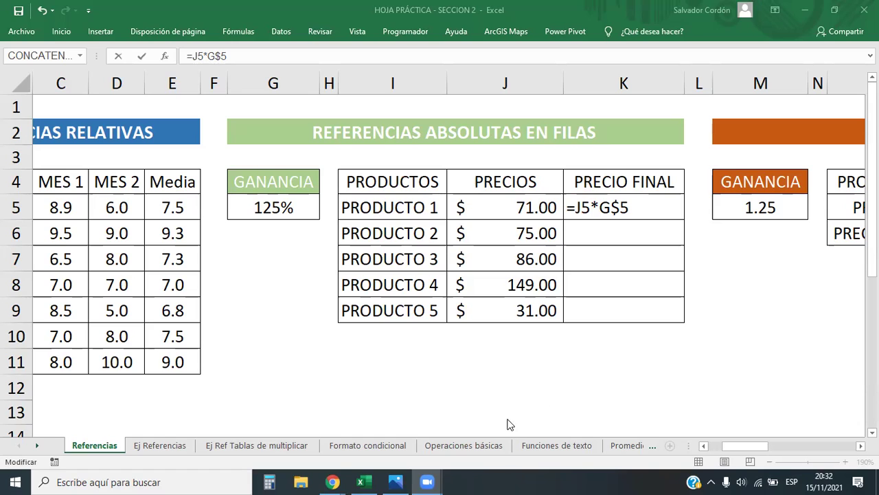
# While editing K5, browse the Operaciones básicas, Funciones de texto and Ej Referencias sheets, then return to Referencias
pyautogui.click(470, 445)
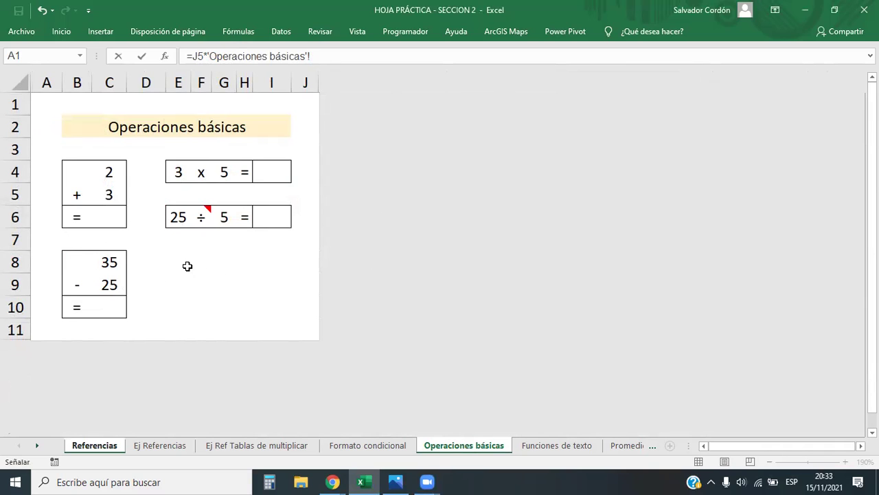
pyautogui.click(553, 445)
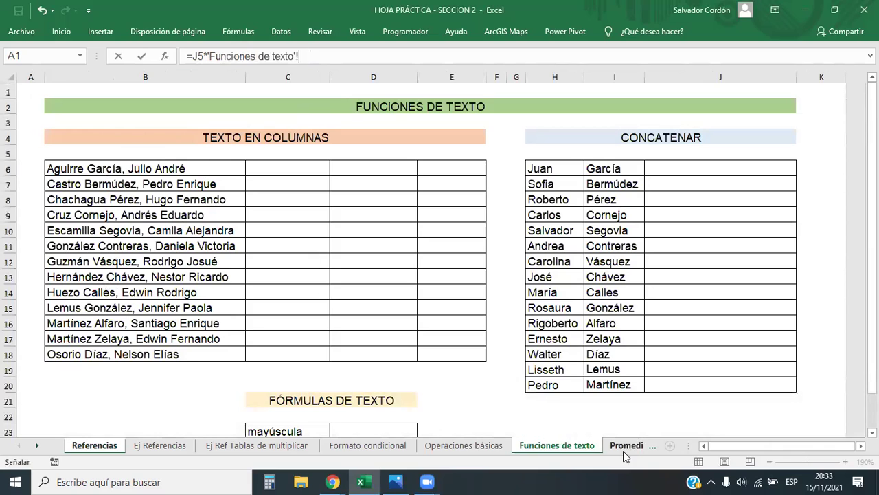
pyautogui.click(464, 445)
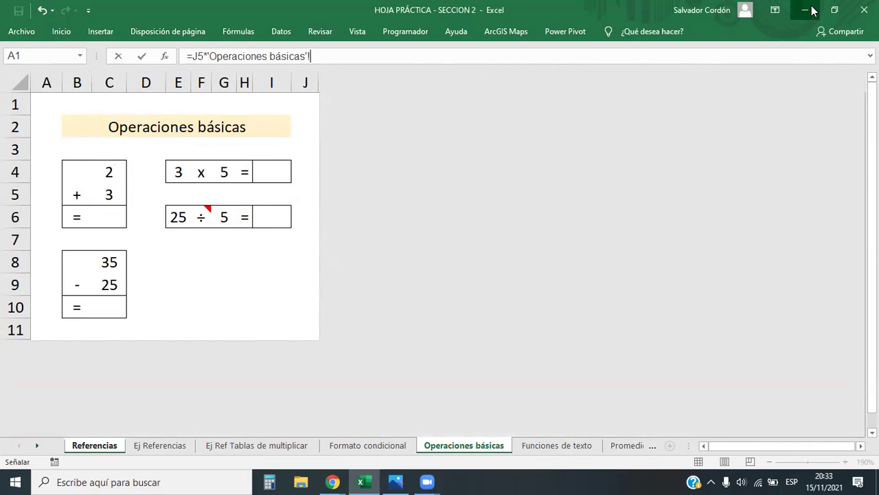
pyautogui.click(140, 447)
pyautogui.click(102, 448)
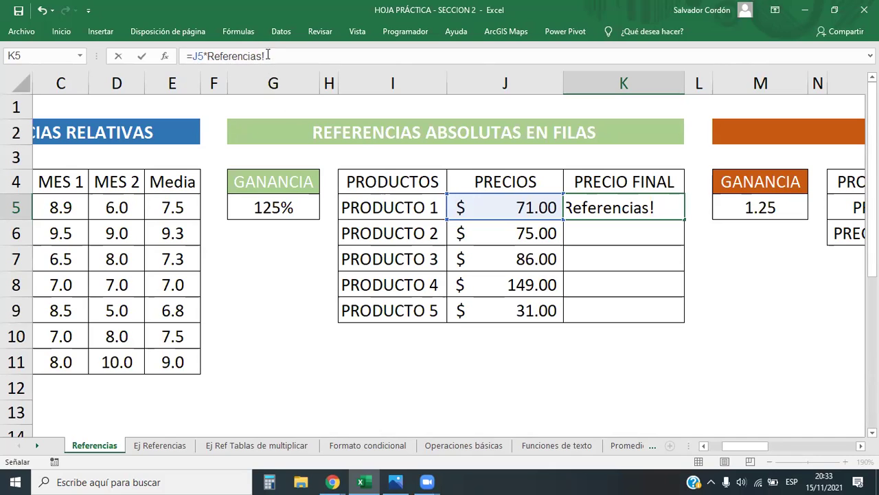
# Remove the sheet reference, point the formula at G5, then delete K5's whole formula text
pyautogui.moveTo(268, 55); pyautogui.dragTo(207, 57)
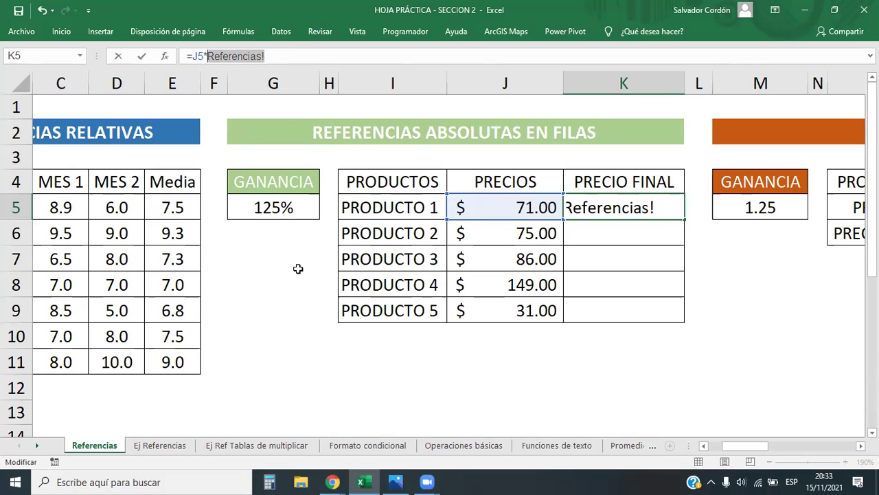
pyautogui.press('BackSpace')
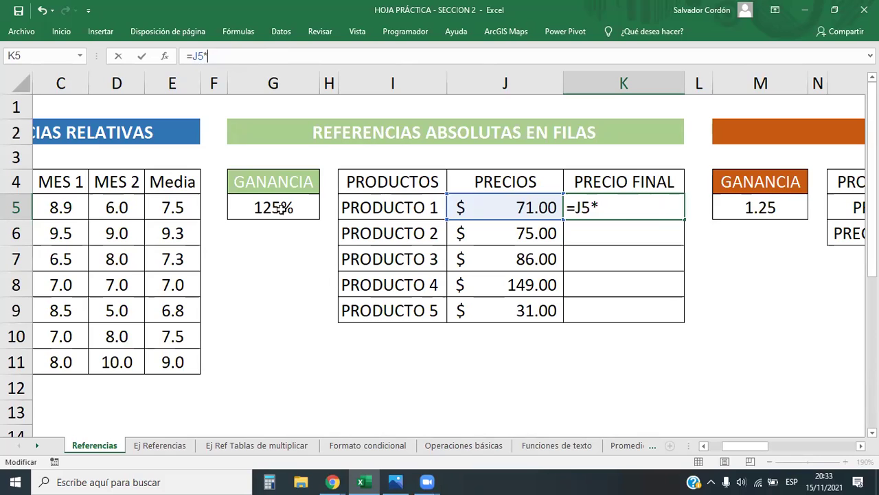
pyautogui.click(282, 207)
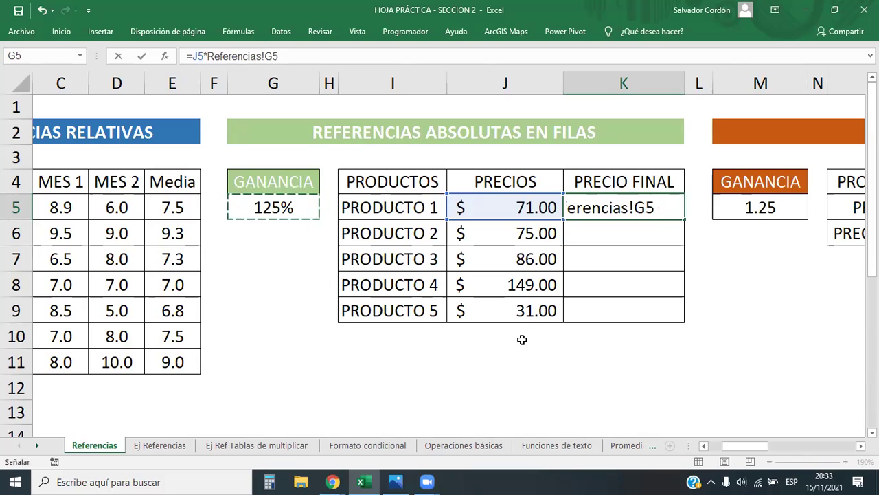
pyautogui.moveTo(297, 56); pyautogui.dragTo(153, 57)
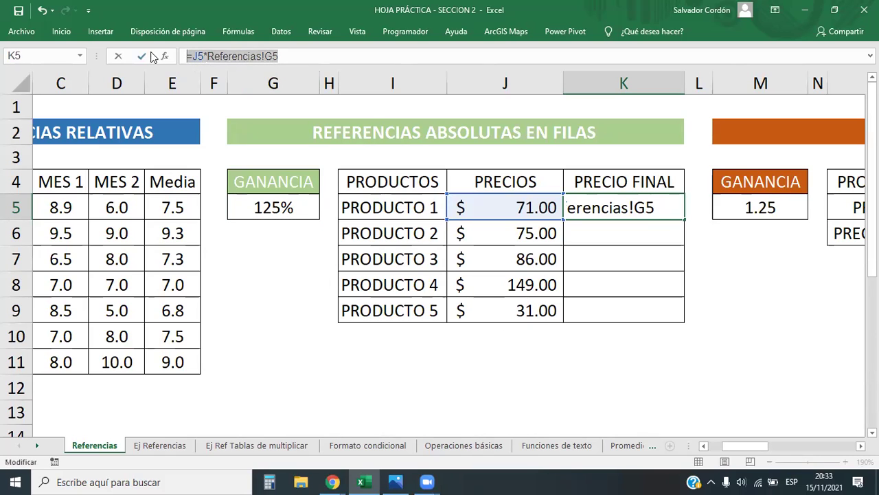
pyautogui.press('BackSpace')
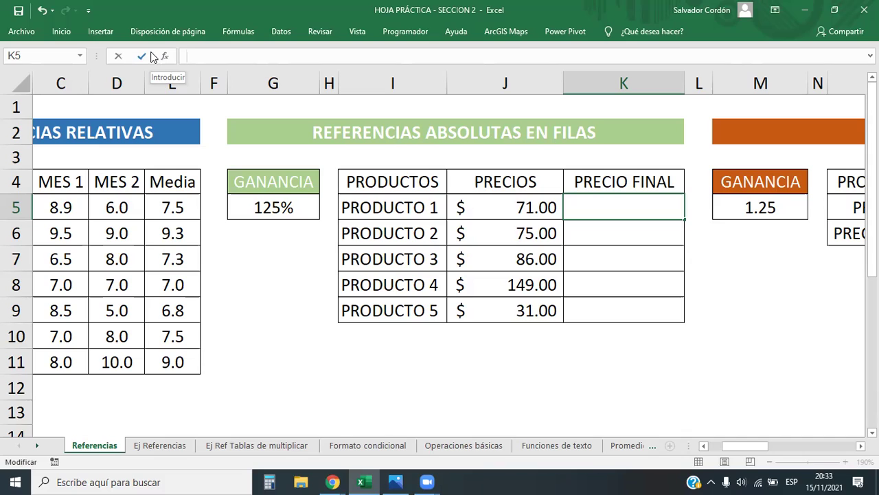
pyautogui.click(511, 338)
pyautogui.click(584, 207)
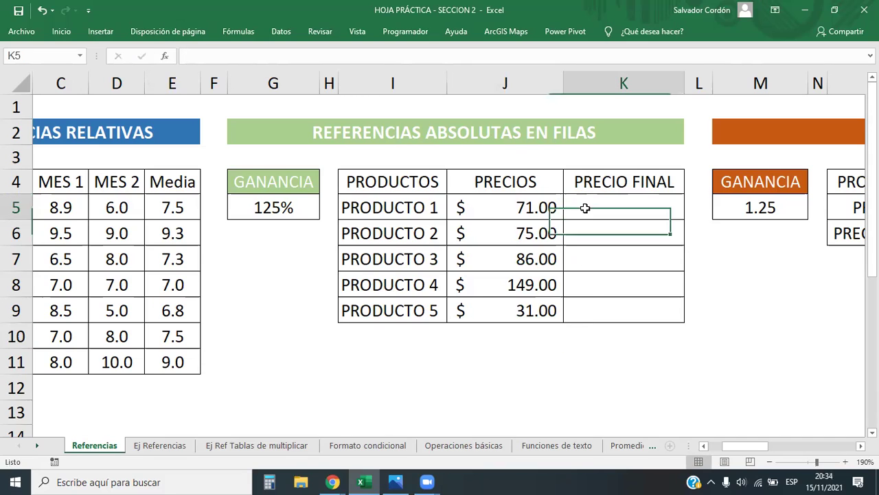
pyautogui.click(507, 287)
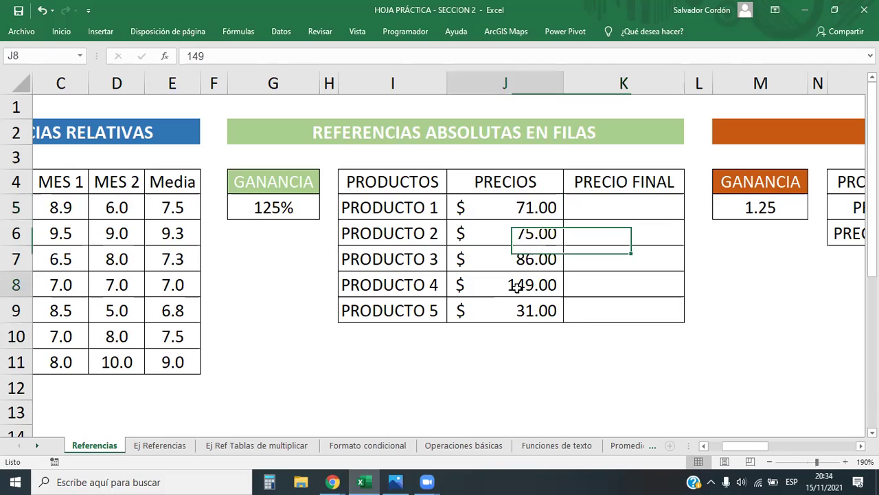
pyautogui.click(522, 312)
pyautogui.click(513, 339)
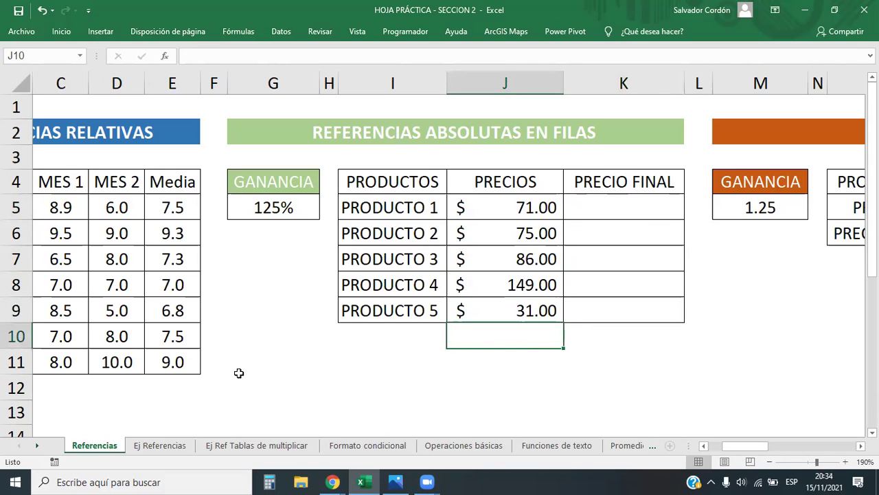
pyautogui.click(556, 313)
pyautogui.click(589, 339)
pyautogui.click(534, 339)
pyautogui.click(535, 288)
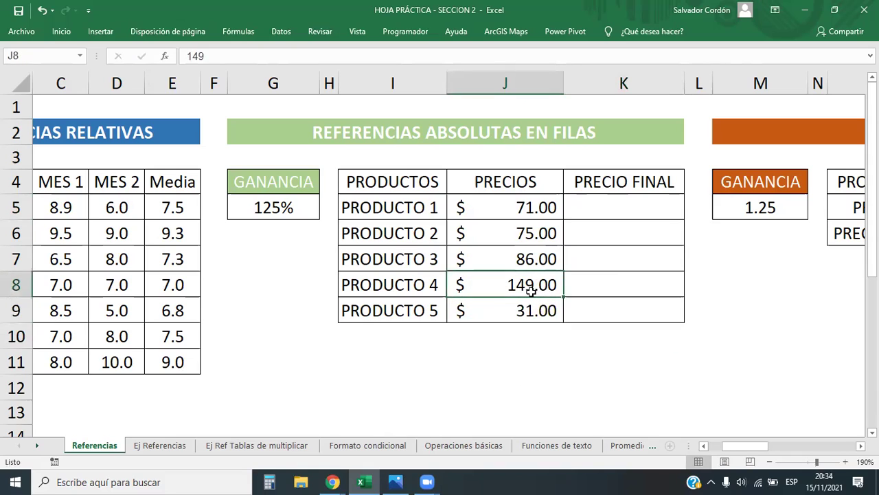
pyautogui.click(533, 309)
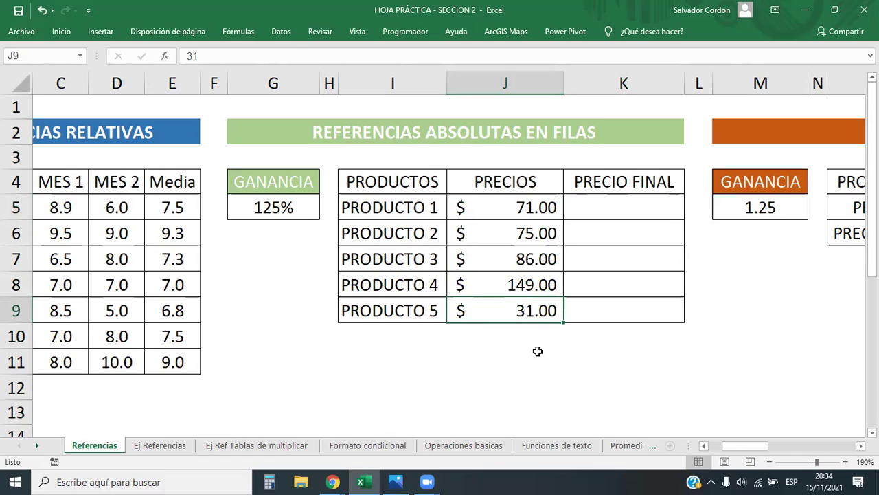
pyautogui.click(535, 361)
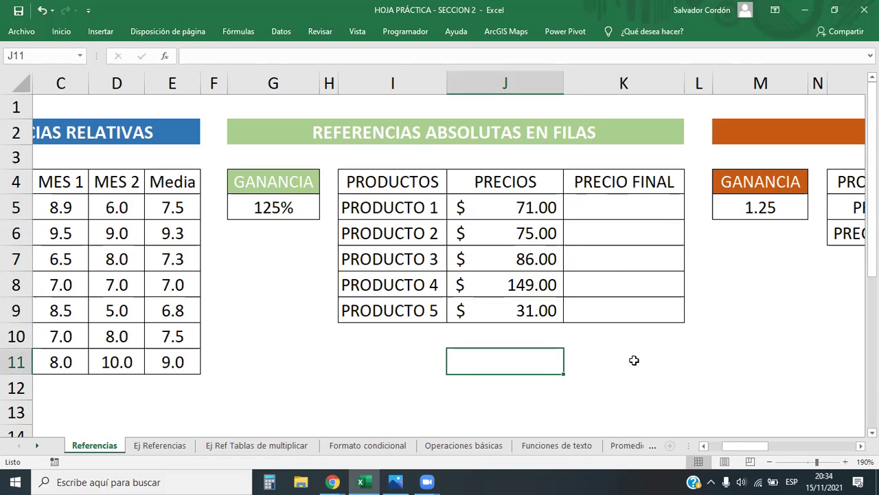
pyautogui.write('=')
pyautogui.click(506, 282)
pyautogui.write('+')
pyautogui.click(523, 306)
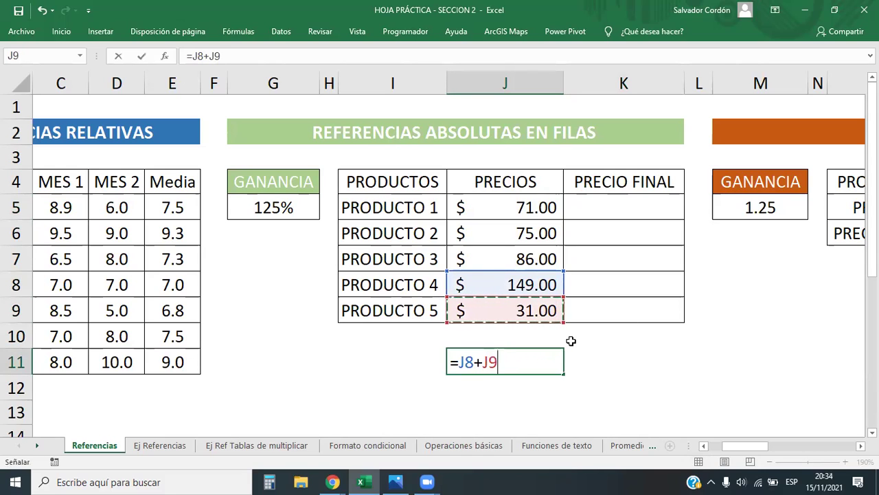
pyautogui.press('Left')
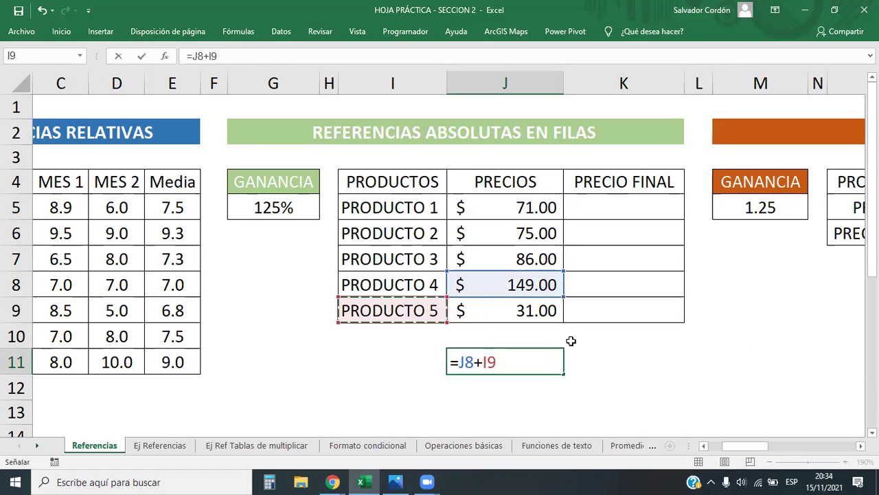
pyautogui.press('Right')
pyautogui.press('F2')
pyautogui.press('BackSpace')
pyautogui.write('-')
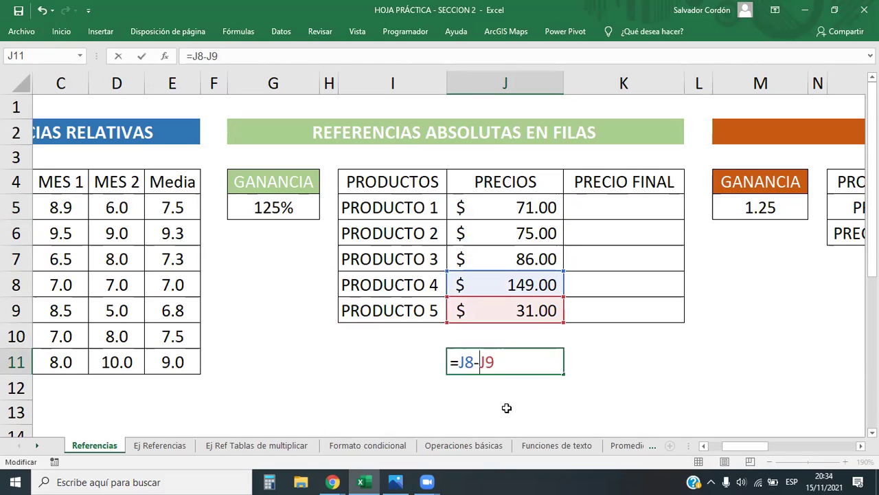
pyautogui.press('Delete')
pyautogui.press('Delete')
pyautogui.press('BackSpace')
pyautogui.press('BackSpace')
pyautogui.press('BackSpace')
pyautogui.press('BackSpace')
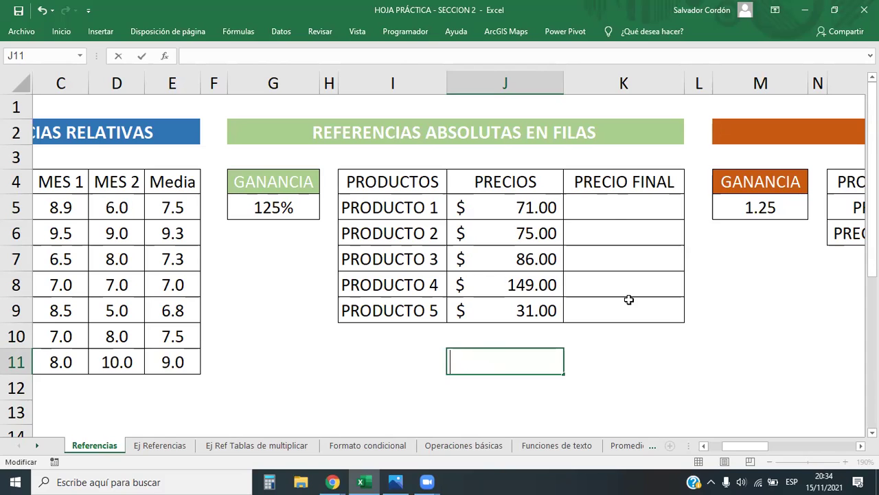
# Enter =J5*G5 in K5, multiplying PRODUCTO 1's J5 price by the 125% GANANCIA in G5
pyautogui.click(617, 209)
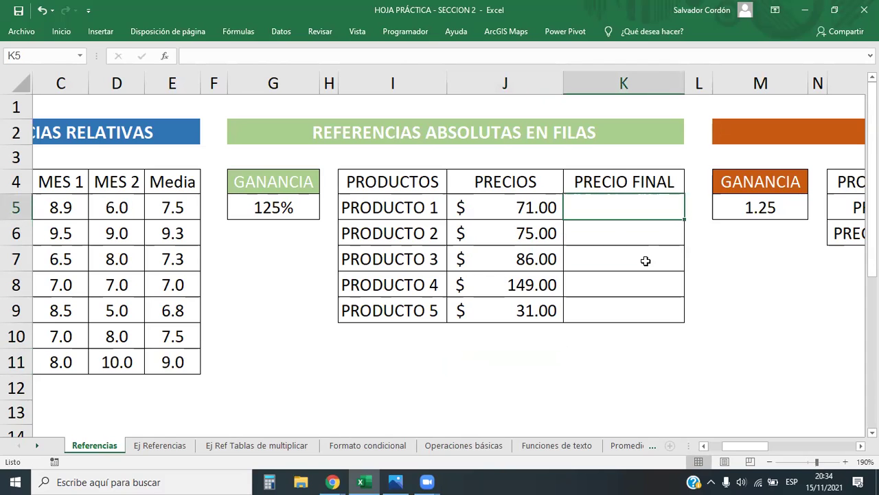
pyautogui.write('=')
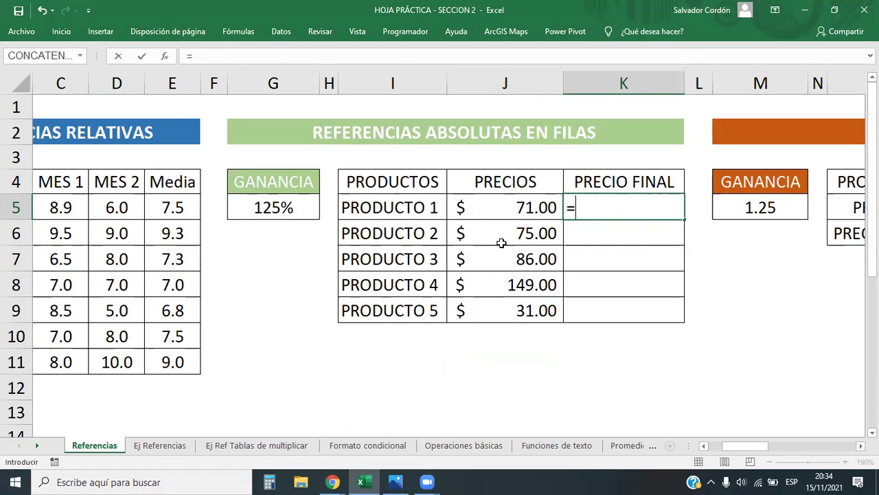
pyautogui.click(481, 214)
pyautogui.write('*')
pyautogui.click(258, 202)
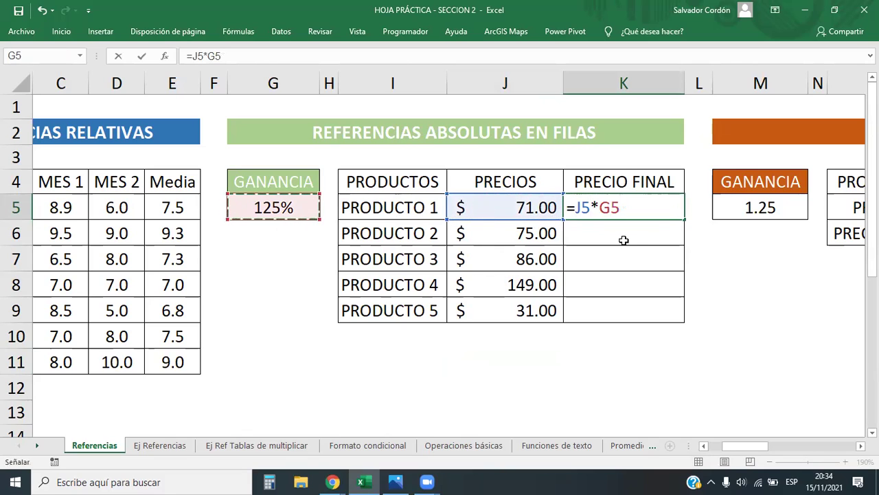
pyautogui.click(592, 207)
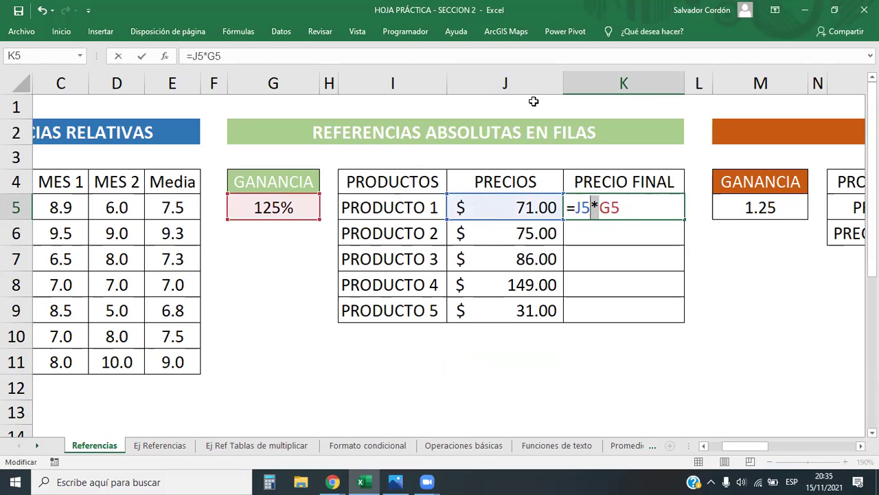
pyautogui.press('Return')
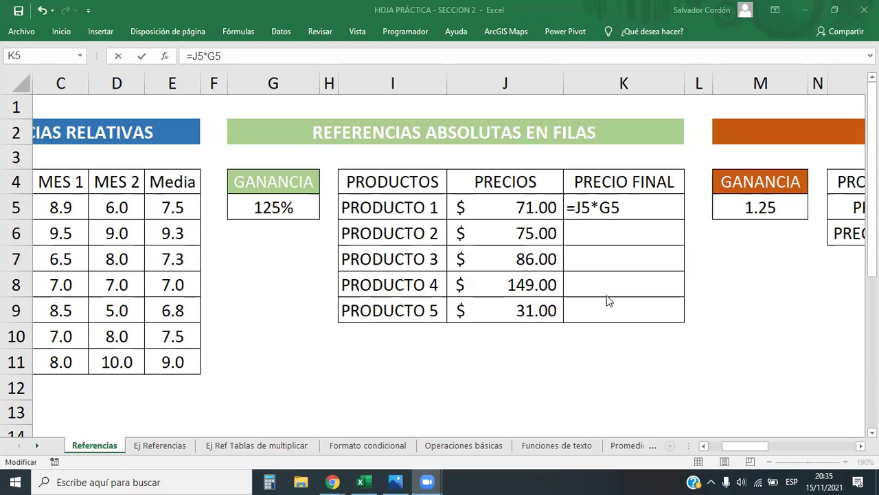
# Put K5's =J5*G5 formula into edit mode to show its J5 and G5 references
pyautogui.doubleClick(632, 207)
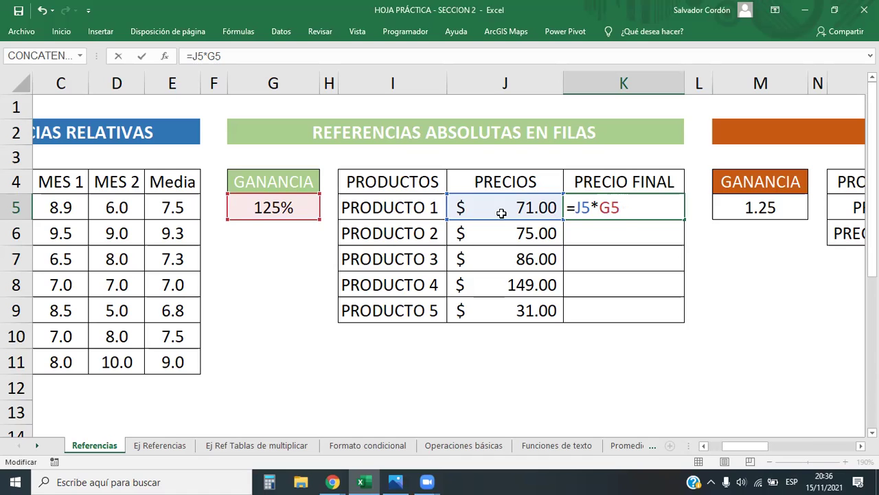
# Confirm K5, fill it down to K9, then clear the wrong $ - results in K6:K9
pyautogui.click(624, 231)
pyautogui.click(645, 206)
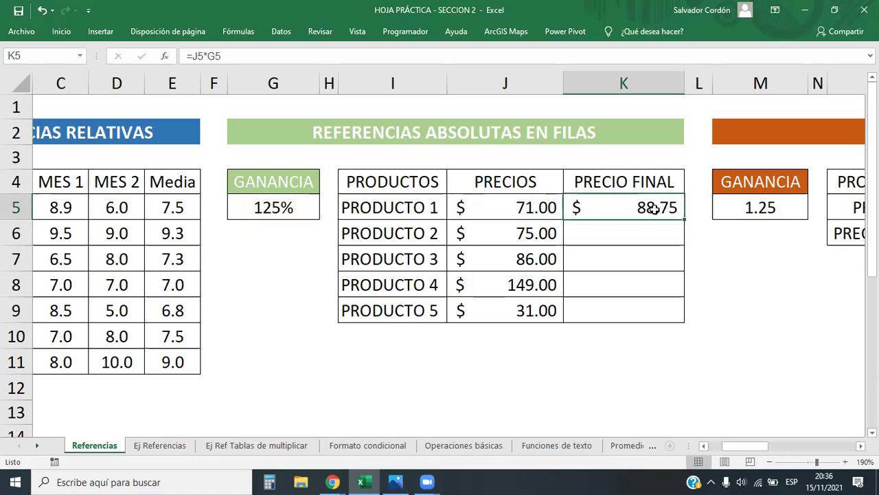
pyautogui.moveTo(684, 219); pyautogui.dragTo(674, 329)
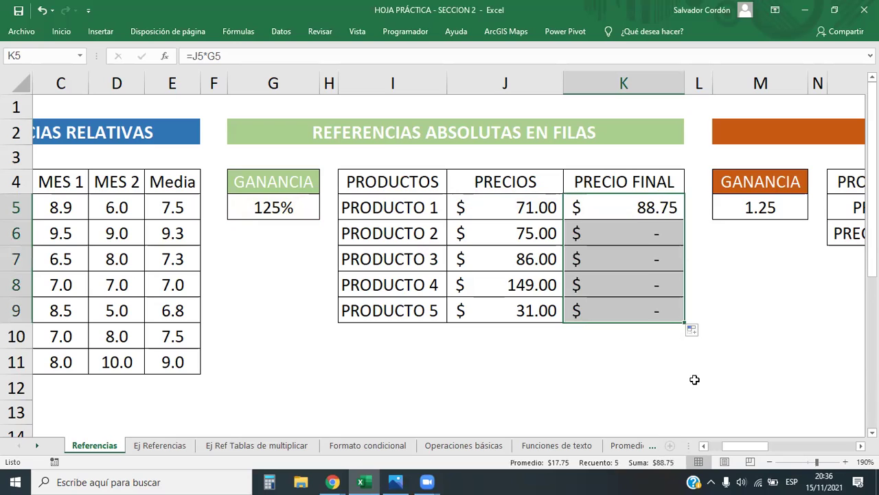
pyautogui.moveTo(639, 226); pyautogui.dragTo(631, 330)
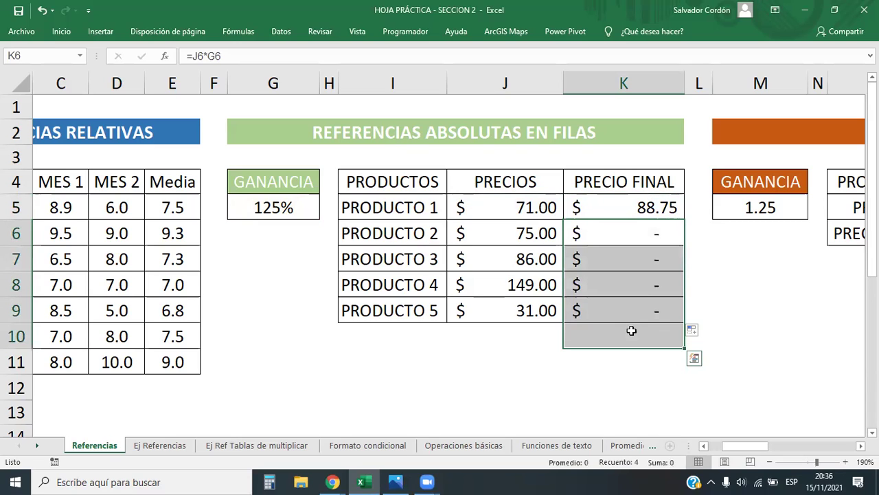
pyautogui.press('Delete')
# Change K5's formula to =J5*G$5, locking the GANANCIA row, and confirm it to show $88.75
pyautogui.click(629, 209)
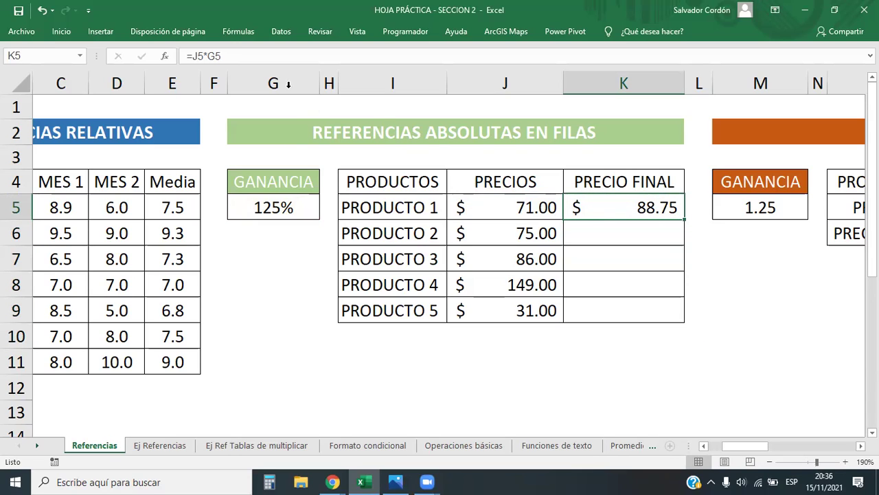
pyautogui.click(217, 55)
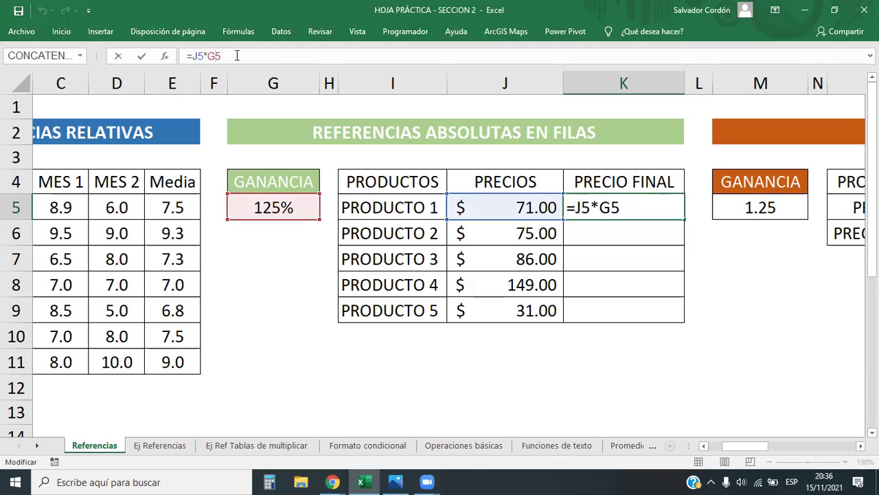
pyautogui.press('F4')
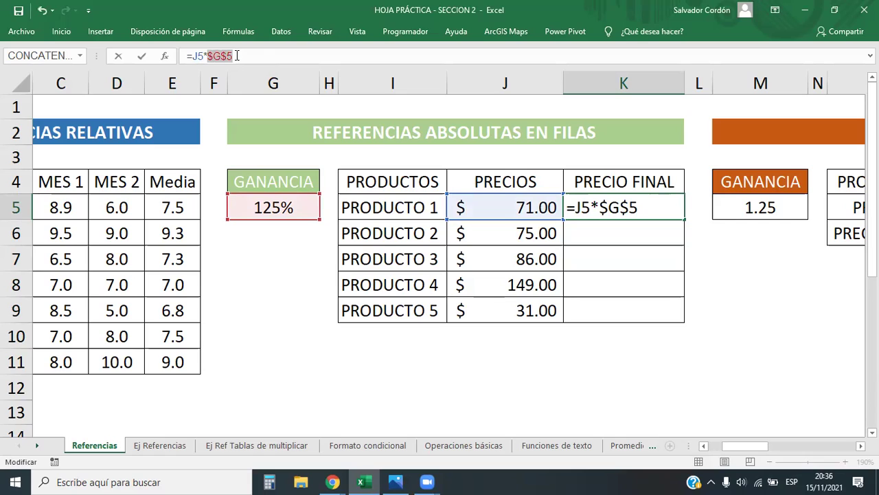
pyautogui.press('F4')
pyautogui.press('F4')
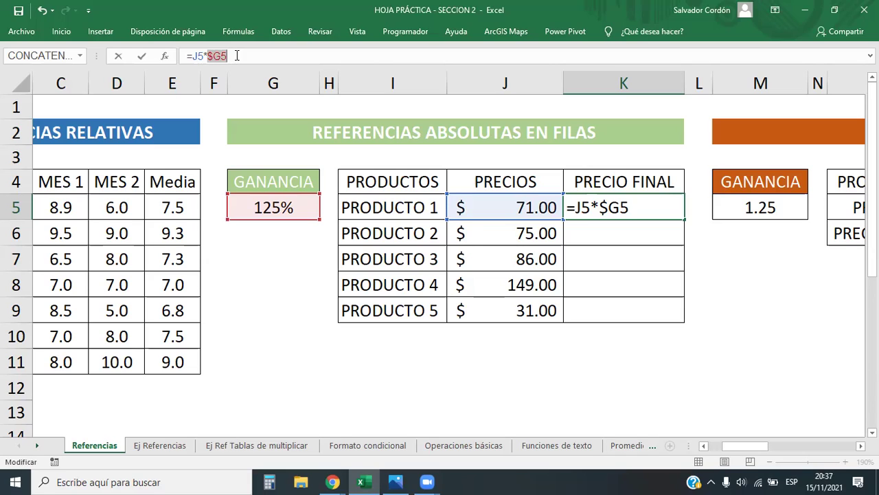
pyautogui.press('F4')
pyautogui.press('F4')
pyautogui.press('F4')
pyautogui.press('Return')
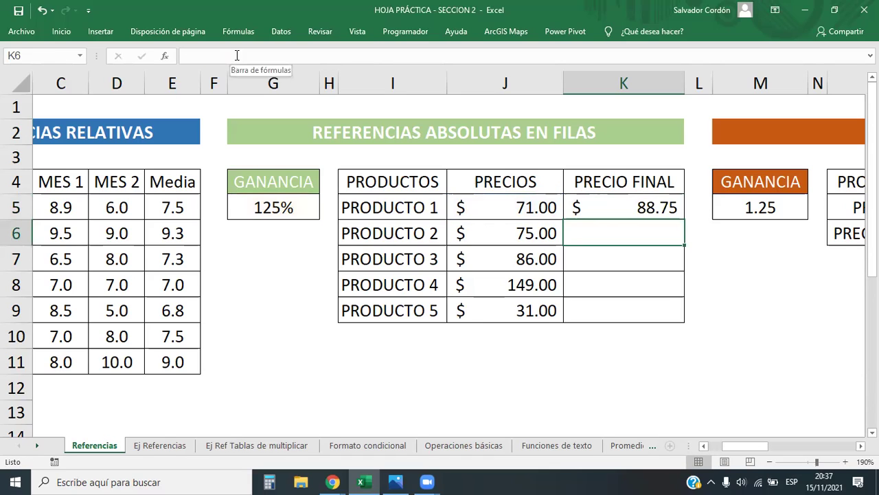
# Fill K5's =J5*G$5 final-price formula down through K9 for PRODUCTO 5
pyautogui.click(663, 199)
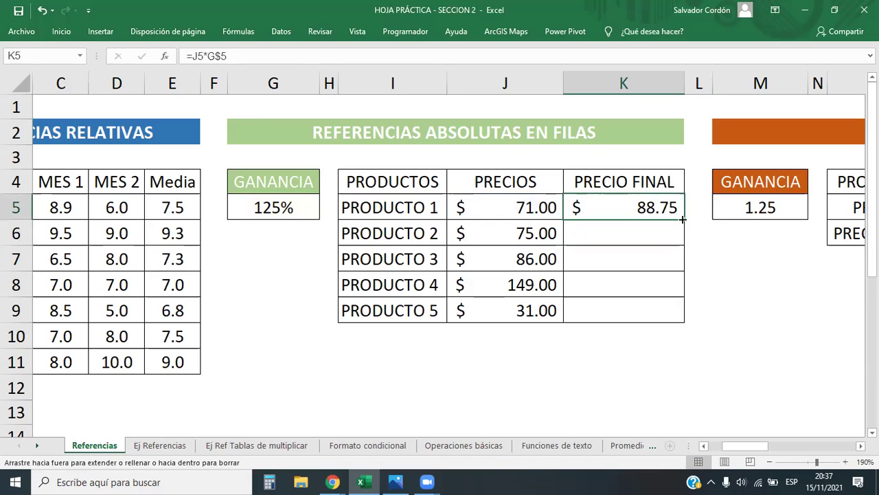
pyautogui.doubleClick(683, 219)
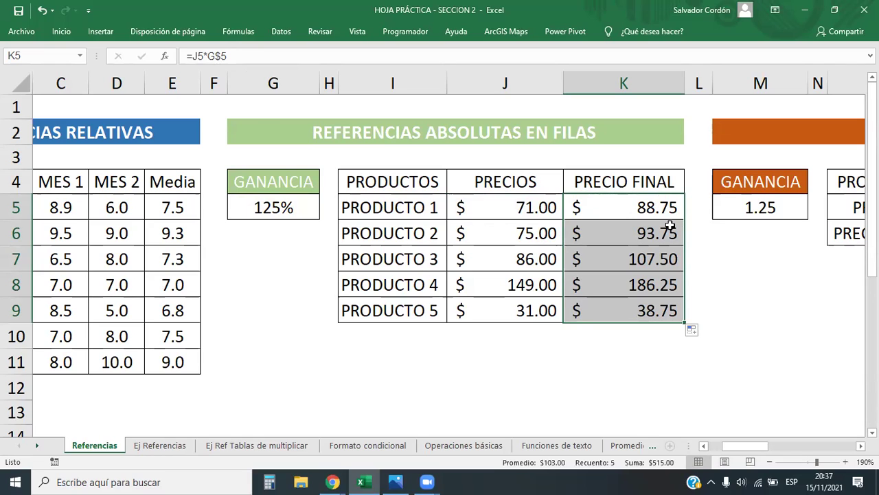
pyautogui.click(628, 286)
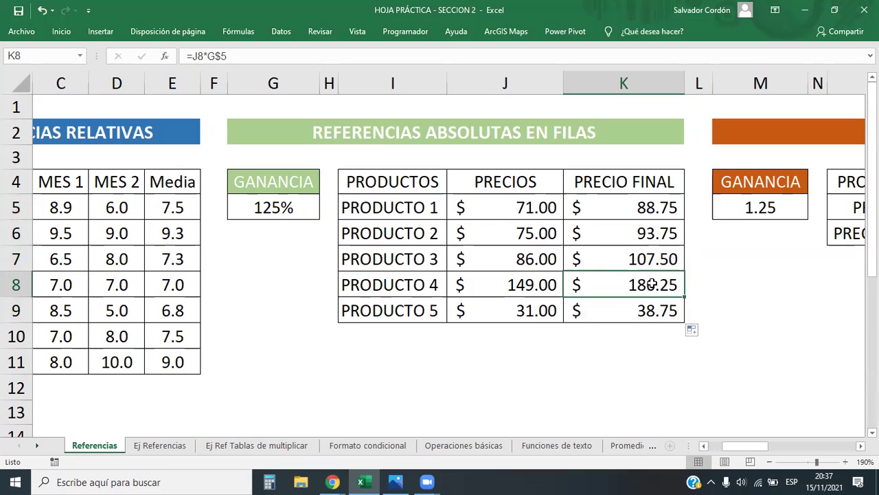
# Examine K8's J8 and G$5 references, then select K5:K9 to check prices $88.75 to $38.75
pyautogui.click(220, 58)
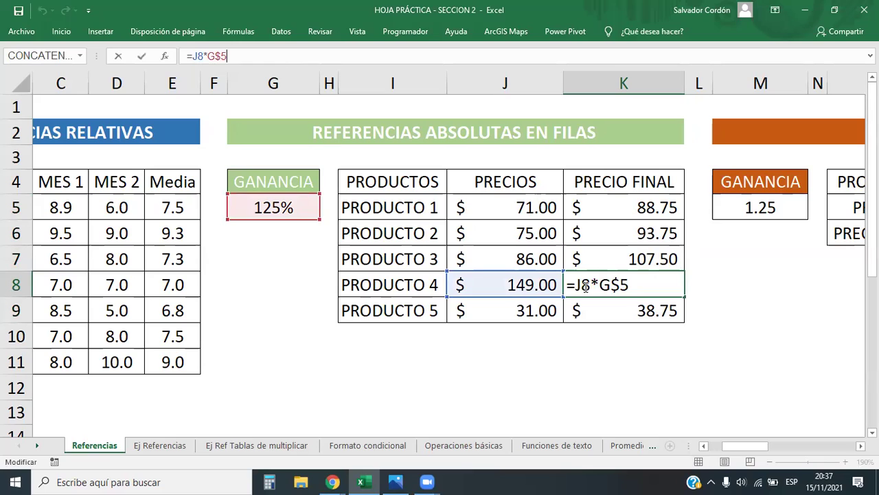
pyautogui.moveTo(574, 284); pyautogui.dragTo(590, 284)
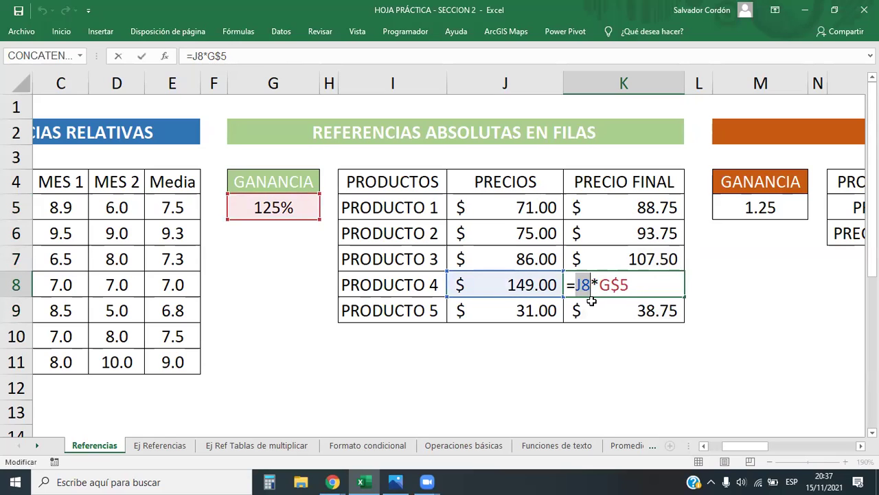
pyautogui.moveTo(597, 294); pyautogui.dragTo(630, 295)
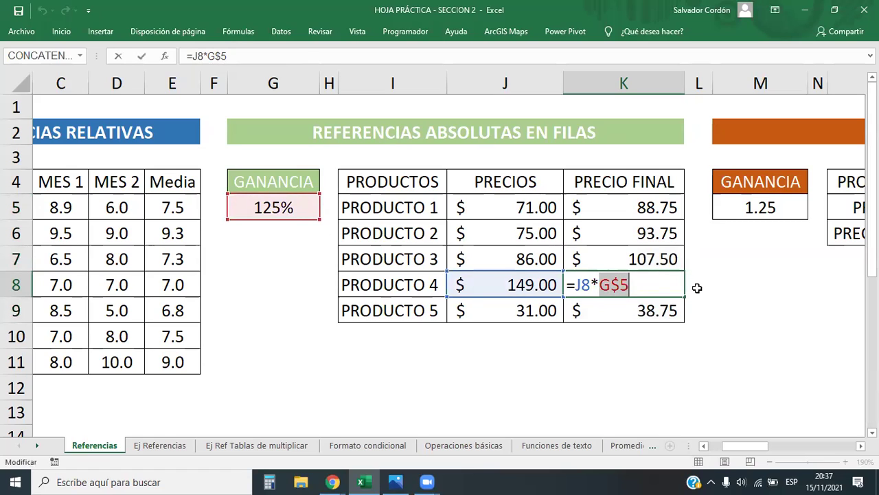
pyautogui.moveTo(611, 284); pyautogui.dragTo(618, 284)
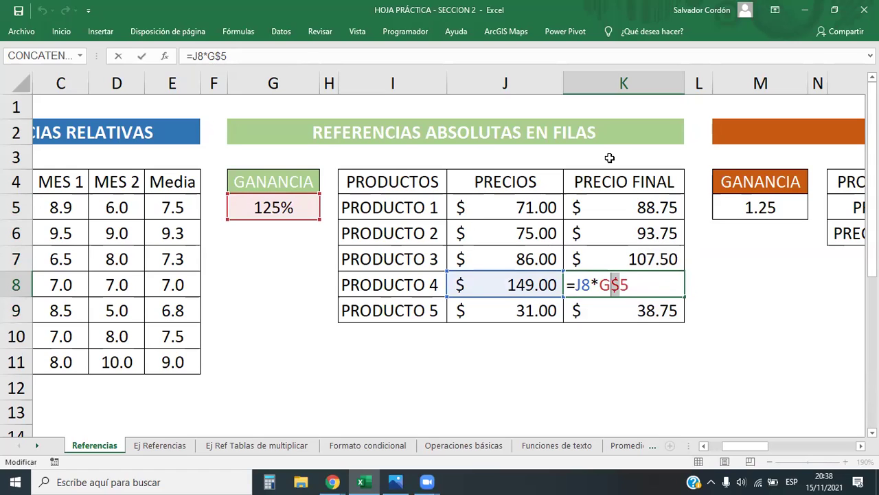
pyautogui.press('Return')
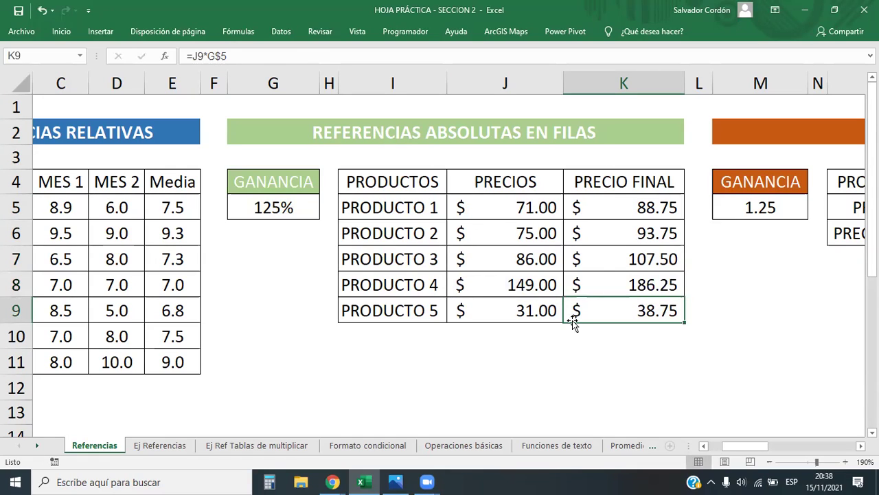
pyautogui.moveTo(632, 205); pyautogui.dragTo(625, 309)
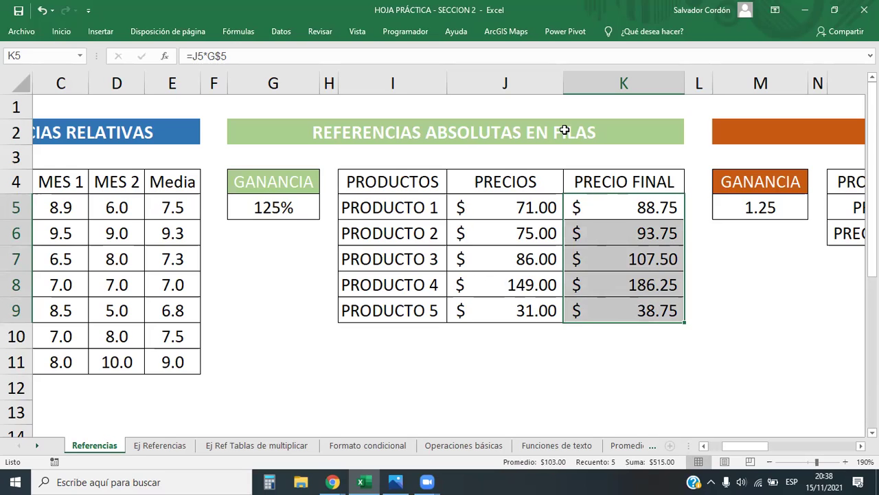
pyautogui.click(618, 370)
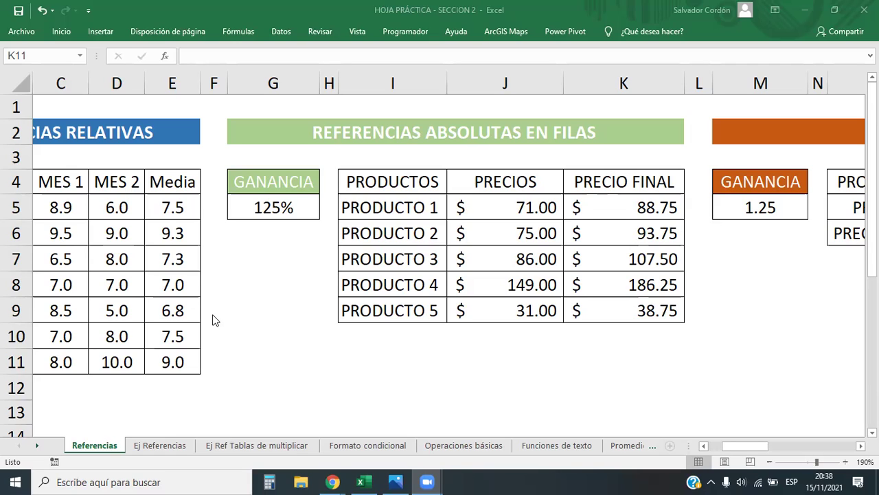
pyautogui.click(565, 371)
pyautogui.click(621, 206)
pyautogui.click(65, 31)
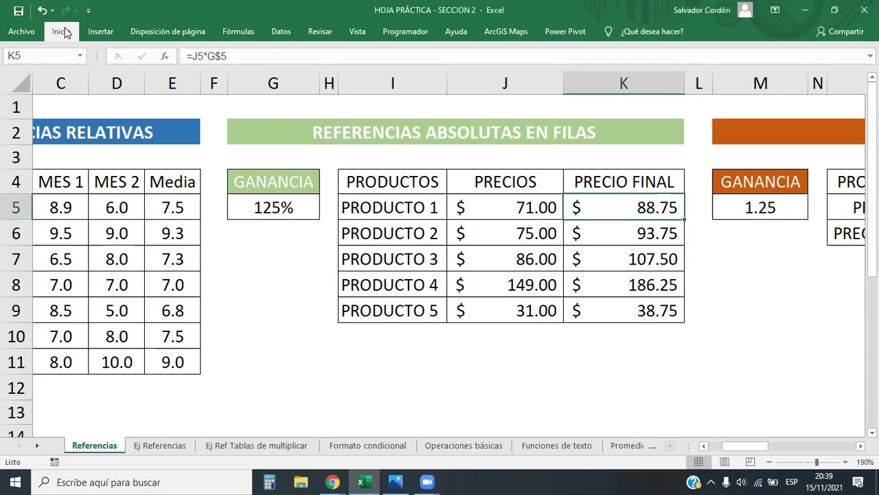
pyautogui.click(61, 31)
pyautogui.click(701, 75)
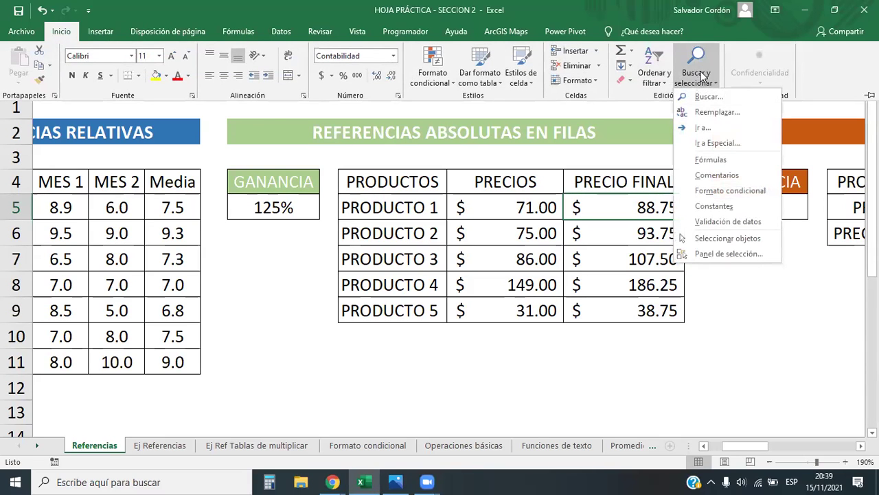
pyautogui.click(114, 34)
pyautogui.click(114, 35)
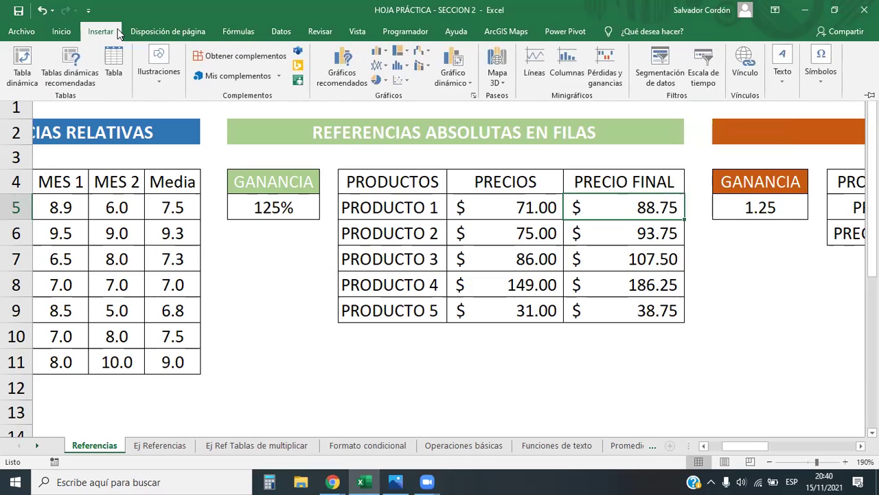
pyautogui.click(67, 33)
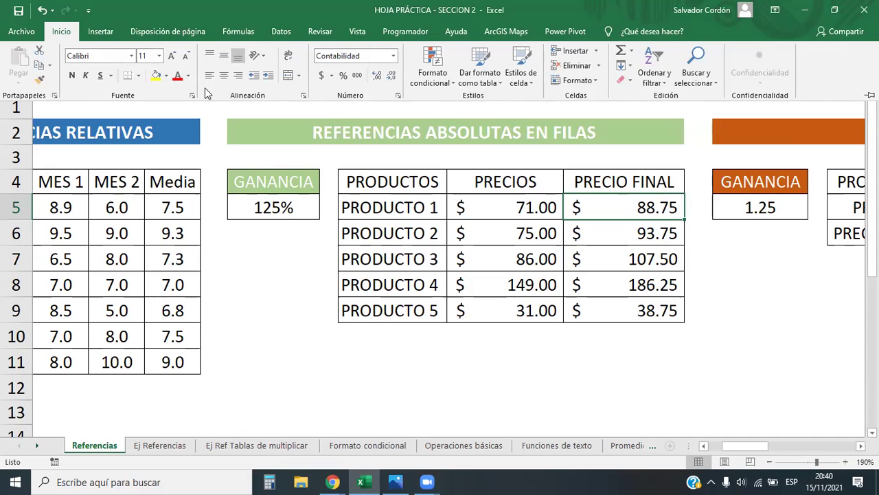
pyautogui.click(100, 31)
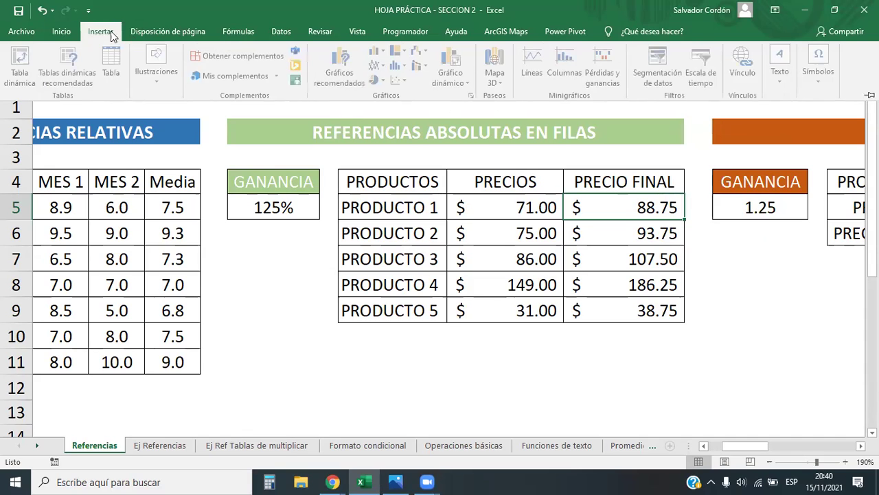
pyautogui.click(153, 28)
pyautogui.click(237, 31)
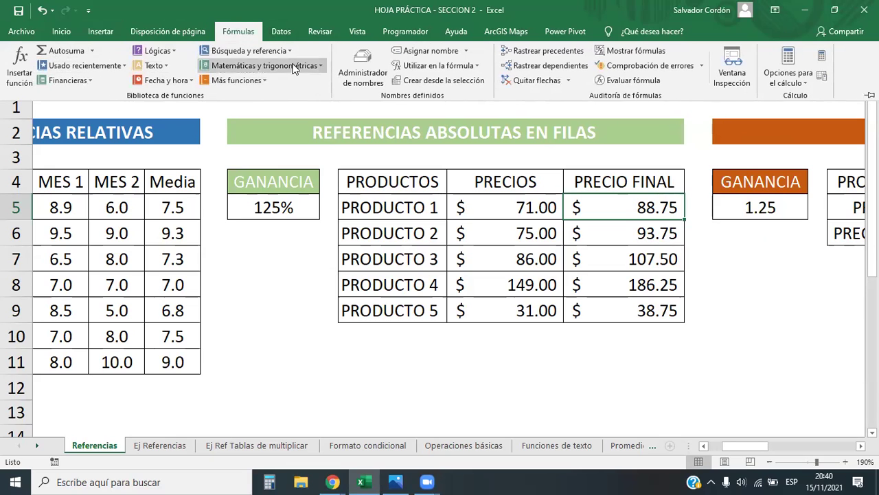
pyautogui.click(287, 52)
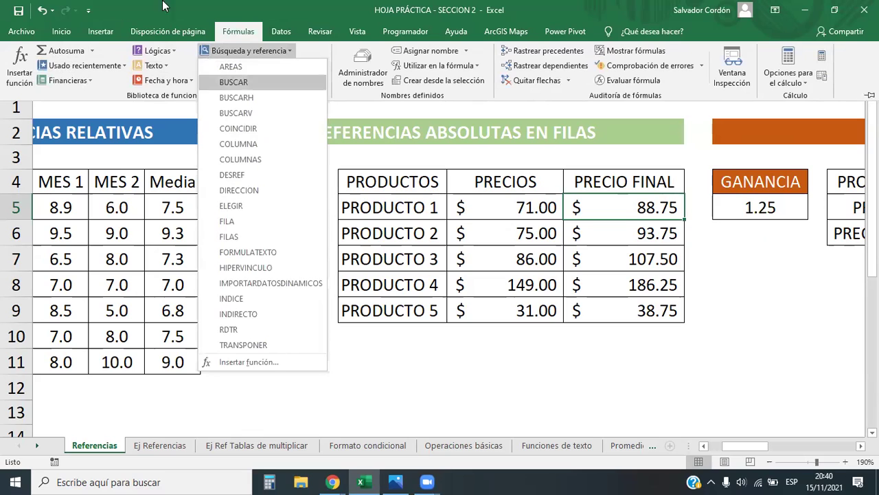
pyautogui.click(294, 50)
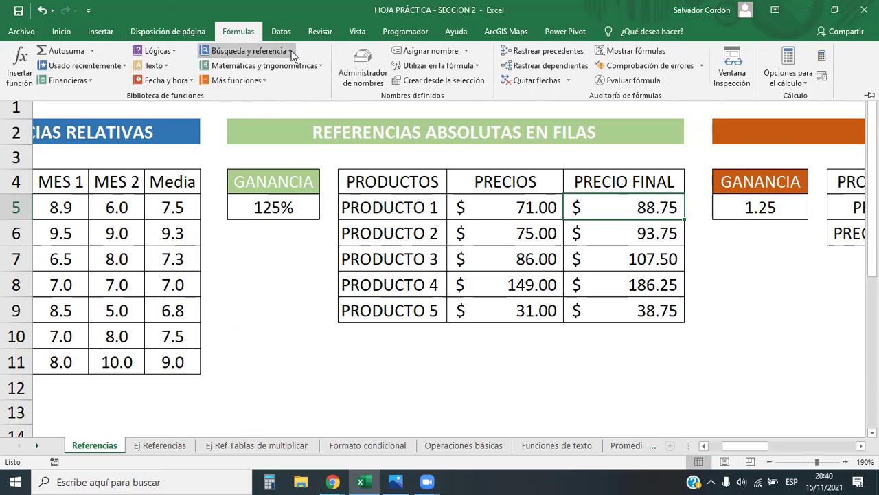
pyautogui.click(259, 81)
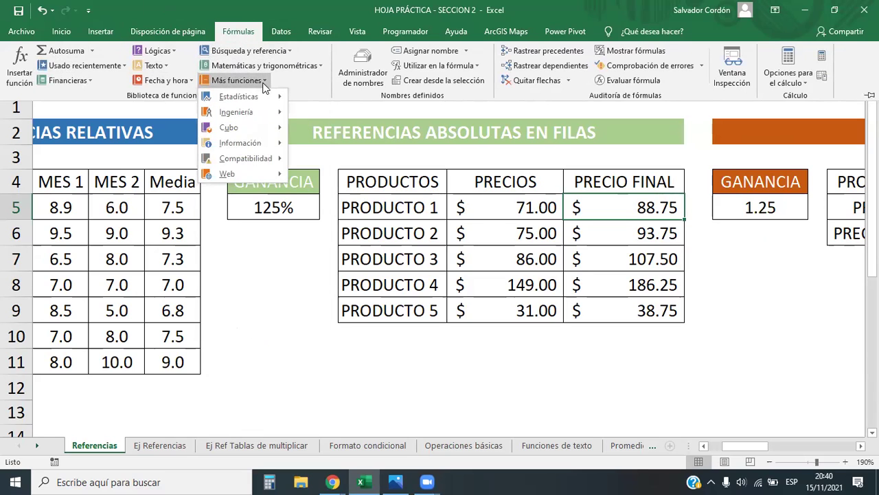
pyautogui.click(318, 86)
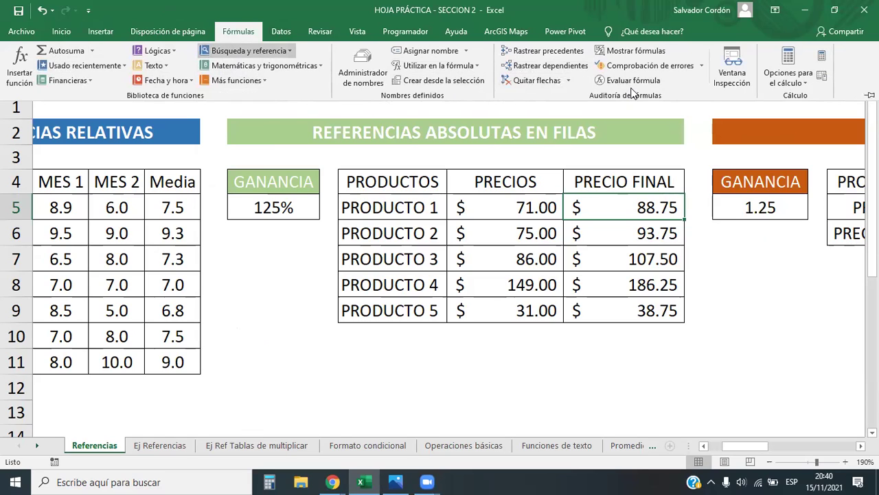
pyautogui.click(473, 199)
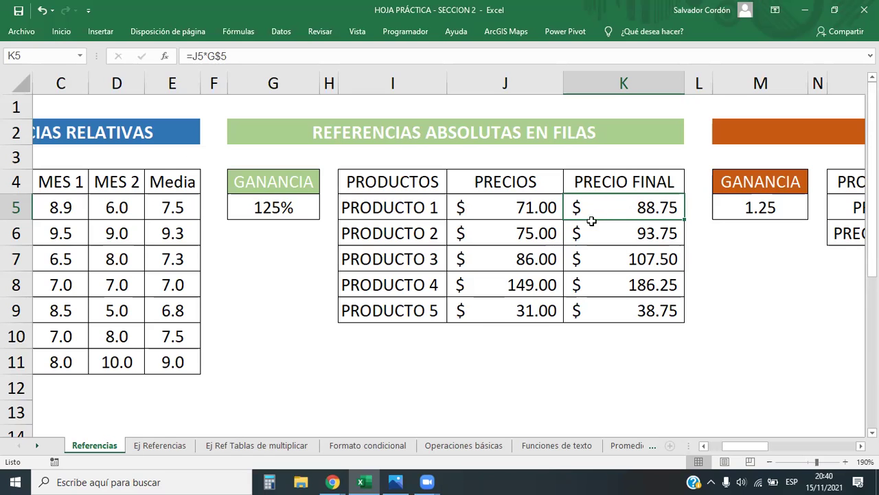
# Recommit K5 unchanged and scroll right to the REFERENCIAS ABSOLUTAS EN COLUMNAS table in columns L–T
pyautogui.click(250, 63)
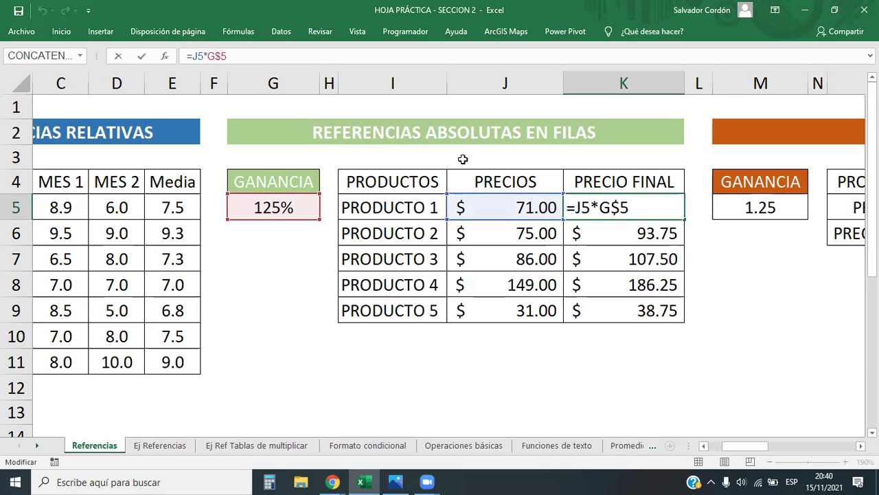
pyautogui.press('Return')
pyautogui.moveTo(762, 446); pyautogui.dragTo(821, 444)
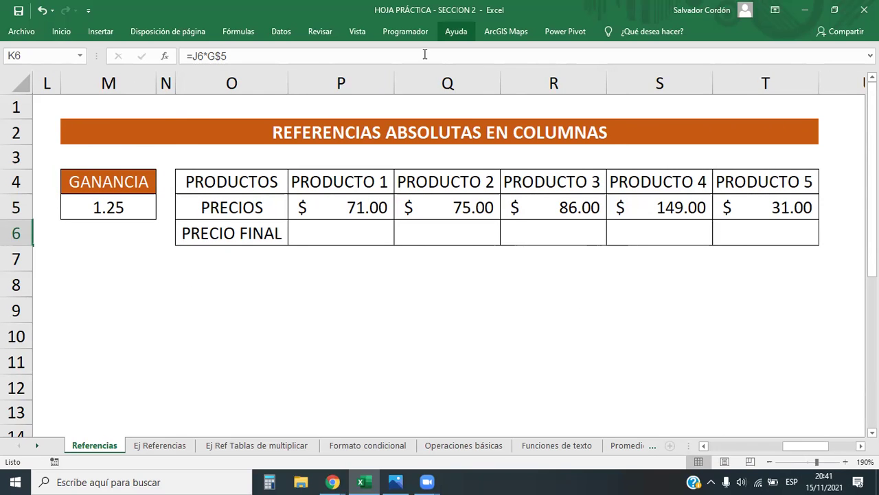
pyautogui.moveTo(775, 446); pyautogui.dragTo(737, 443)
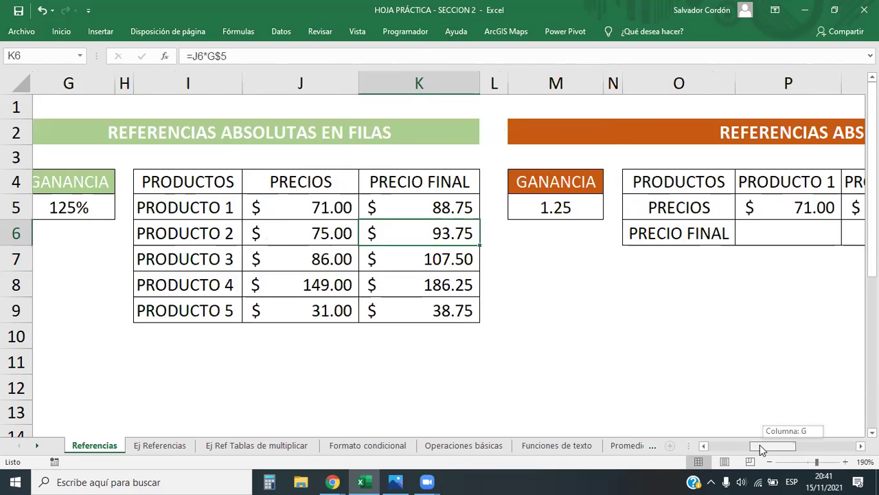
pyautogui.click(591, 401)
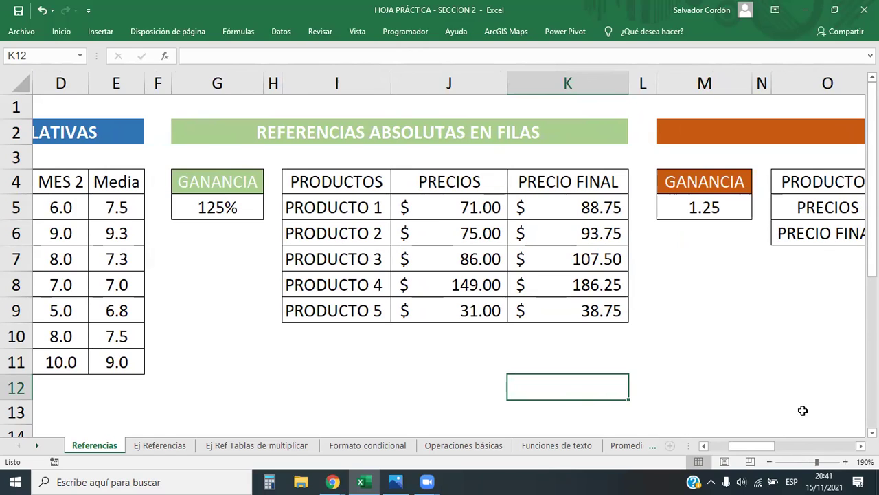
pyautogui.moveTo(758, 451); pyautogui.dragTo(790, 456)
pyautogui.moveTo(113, 184)
pyautogui.mouseDown()
pyautogui.moveTo(241, 330)
pyautogui.moveTo(244, 303)
pyautogui.mouseUp()
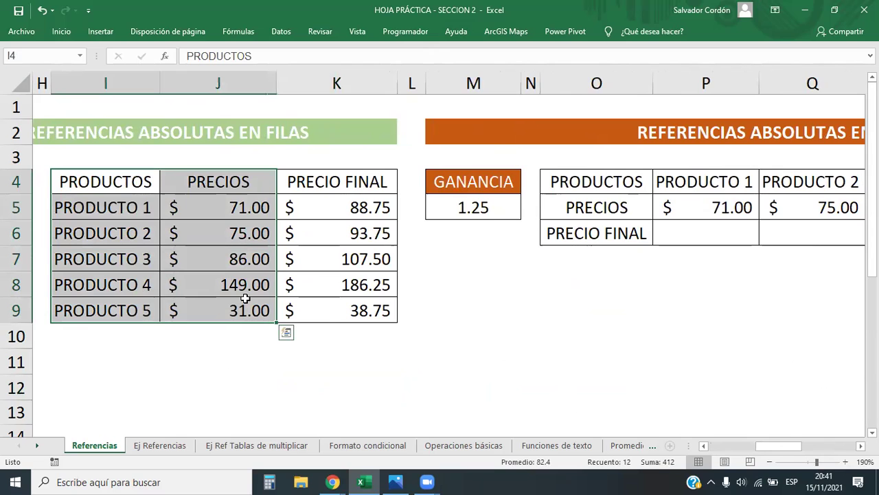
pyautogui.moveTo(775, 452); pyautogui.dragTo(800, 452)
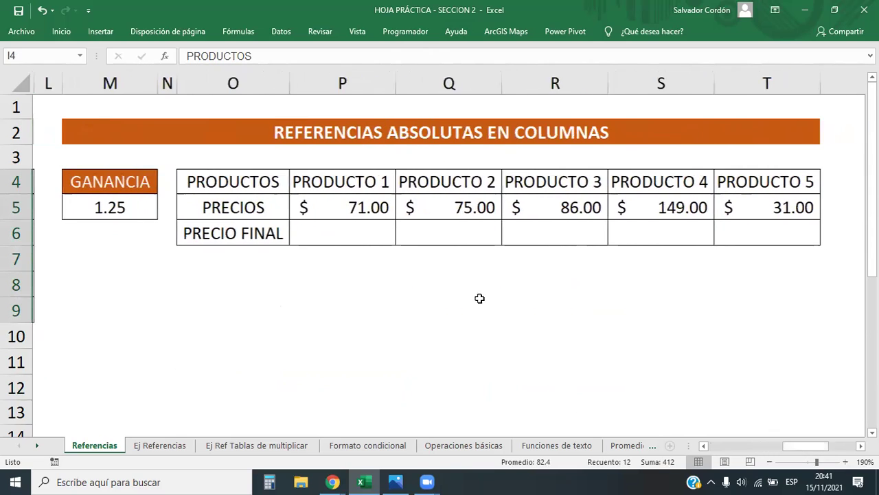
pyautogui.moveTo(269, 180)
pyautogui.mouseDown()
pyautogui.moveTo(750, 190)
pyautogui.moveTo(774, 227)
pyautogui.mouseUp()
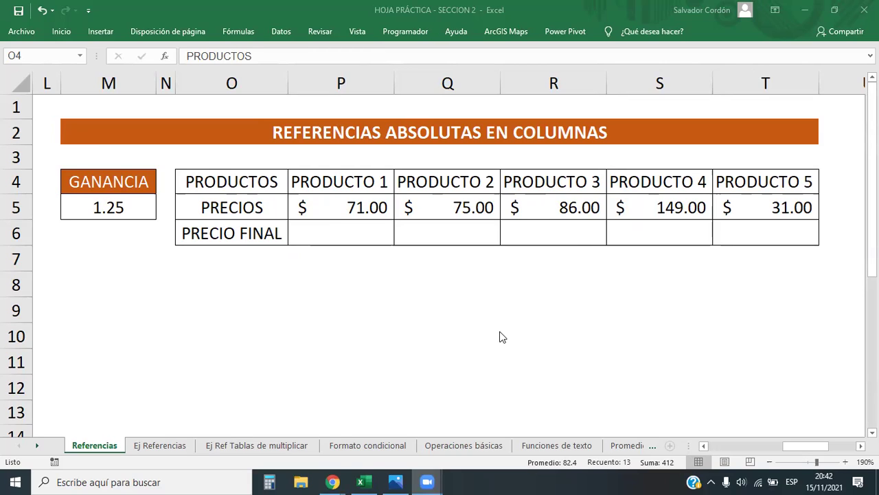
pyautogui.hotkey('ctrl', 'a')
pyautogui.moveTo(800, 445)
pyautogui.mouseDown()
pyautogui.moveTo(714, 450)
pyautogui.moveTo(761, 446)
pyautogui.mouseUp()
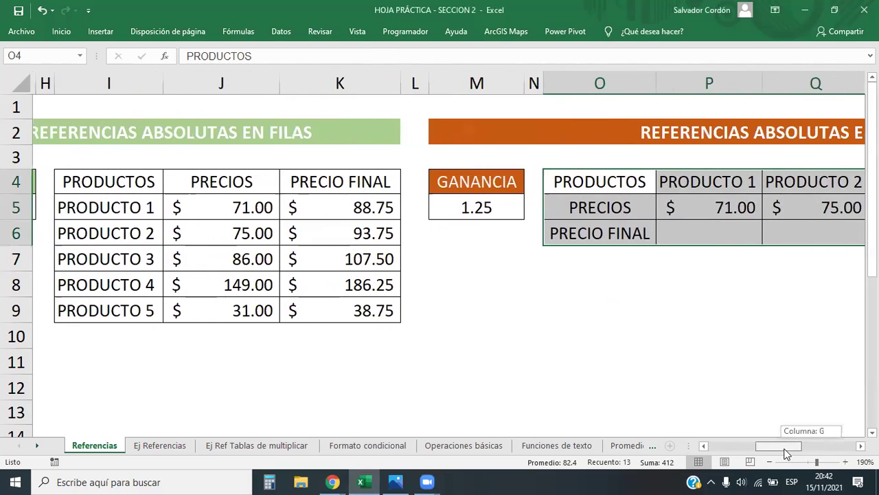
pyautogui.click(290, 374)
pyautogui.moveTo(110, 184); pyautogui.dragTo(254, 310)
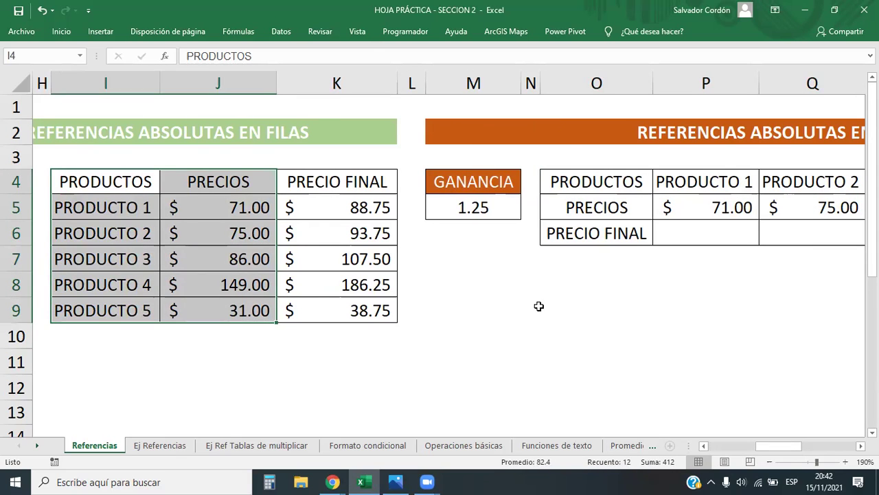
pyautogui.rightClick(572, 180)
pyautogui.moveTo(779, 446); pyautogui.dragTo(807, 446)
pyautogui.click(543, 356)
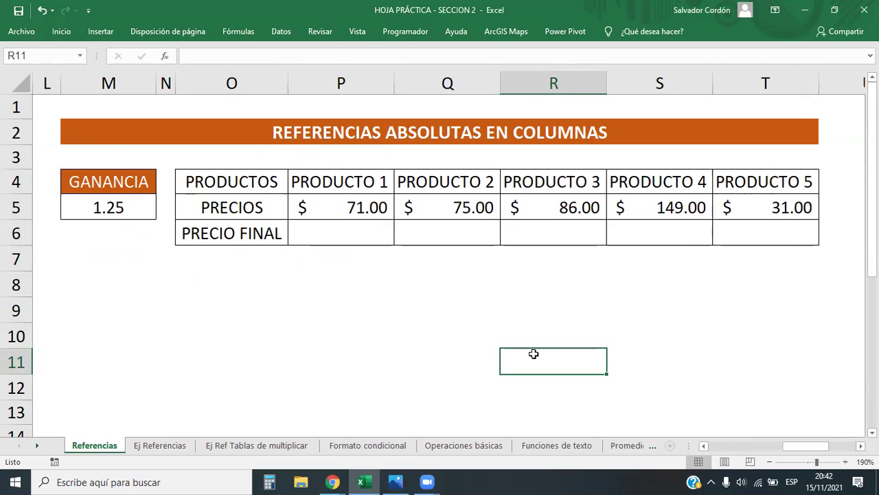
# Enter =P5*M5 in P6, multiplying PRODUCTO 1's price by the GANANCIA in M5
pyautogui.click(388, 242)
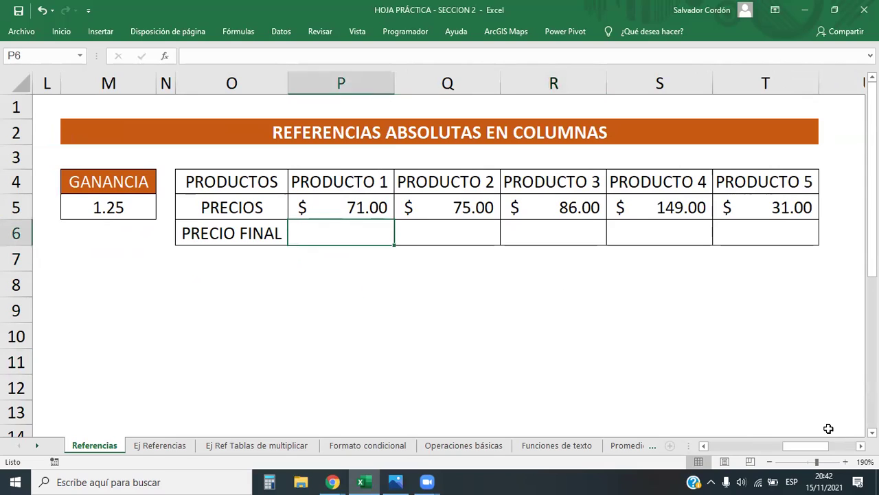
pyautogui.press('F2')
pyautogui.write('=')
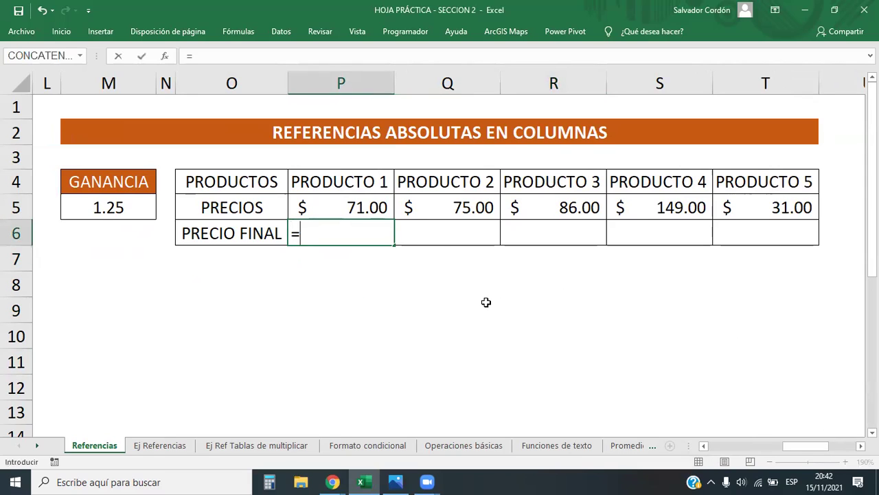
pyautogui.click(361, 207)
pyautogui.write('*')
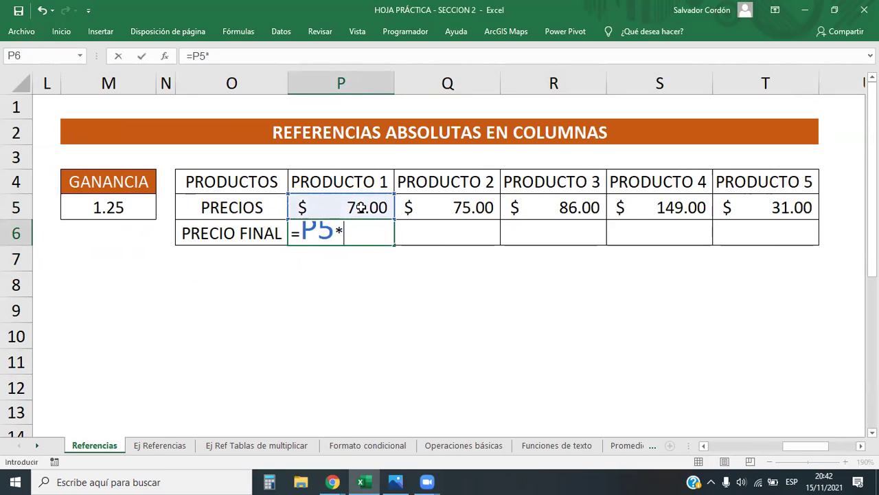
pyautogui.click(104, 201)
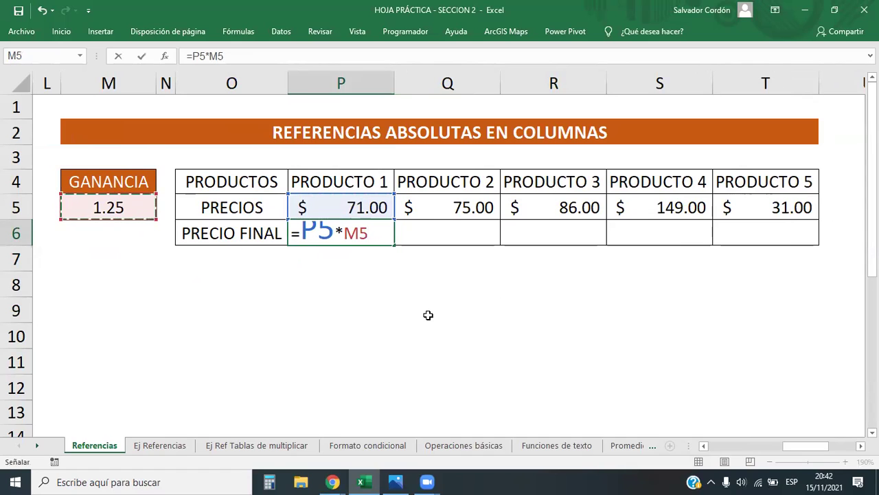
pyautogui.press('Return')
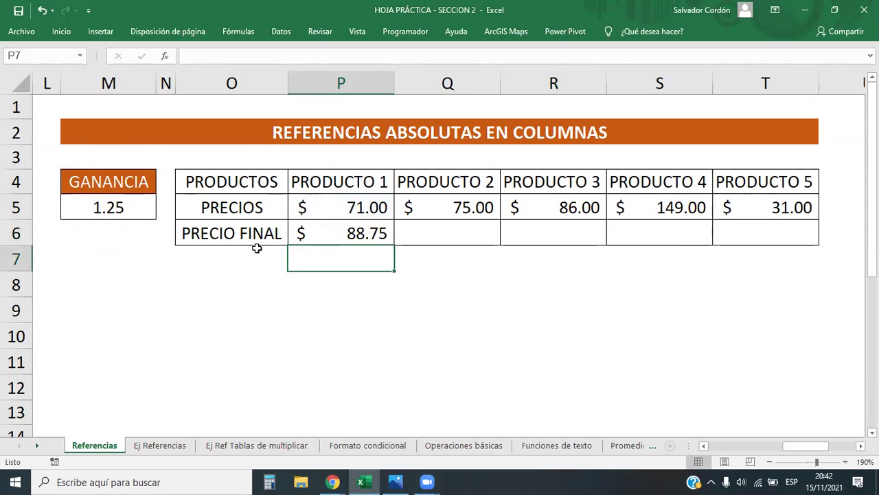
# Copy P6's formula across to T6 and inspect the results in S6, R6 and Q6
pyautogui.click(392, 233)
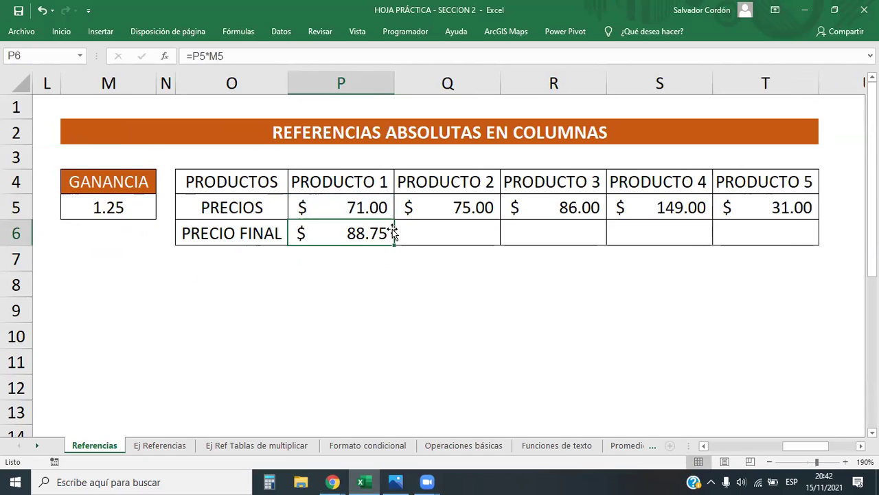
pyautogui.moveTo(393, 246); pyautogui.dragTo(810, 251)
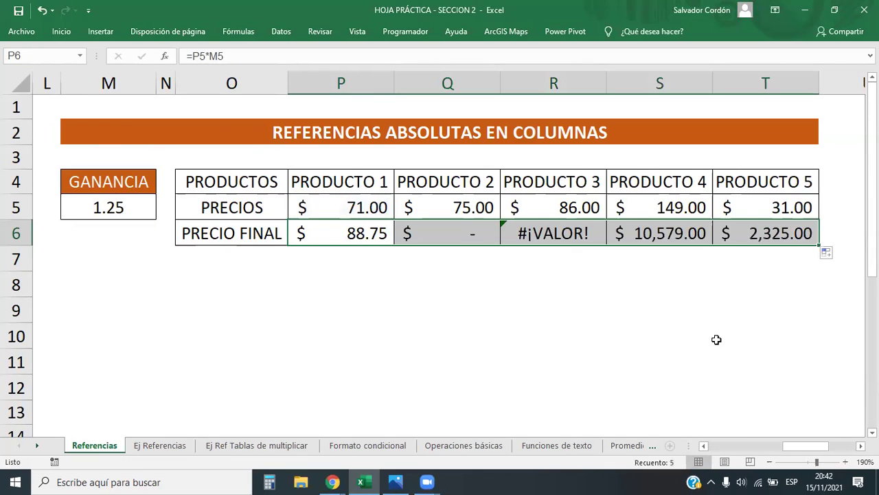
pyautogui.click(690, 237)
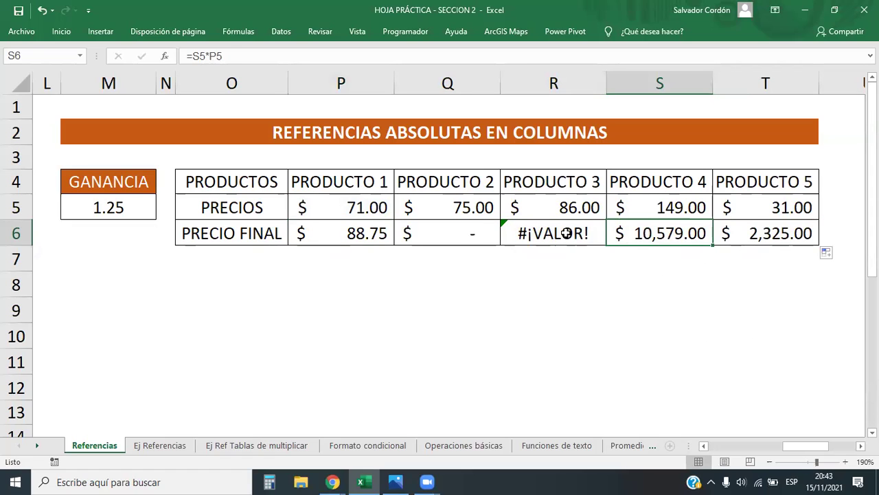
pyautogui.click(565, 232)
pyautogui.click(481, 232)
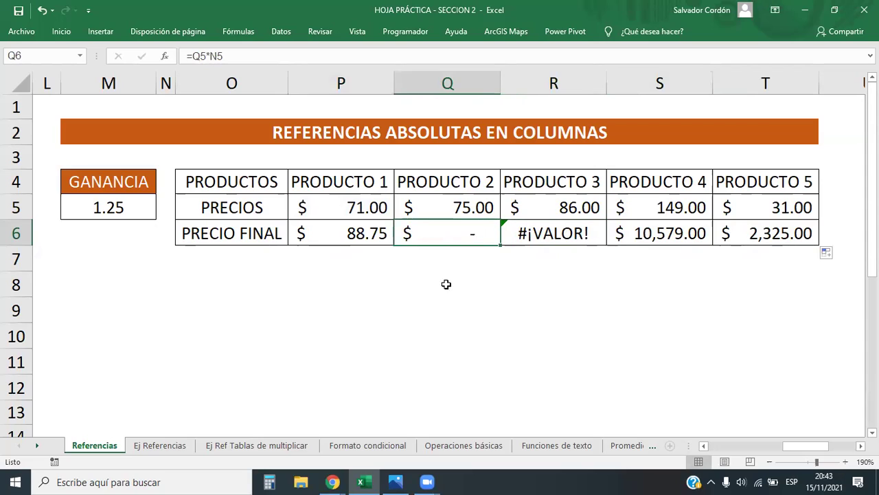
# Examine R6's R5*O5 references, showing how the GANANCIA reference shifted with each column
pyautogui.click(571, 229)
pyautogui.doubleClick(553, 229)
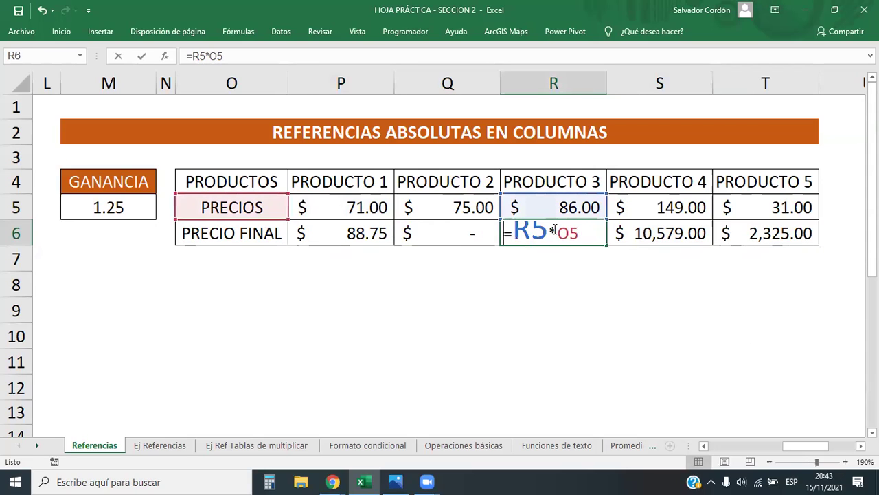
pyautogui.moveTo(574, 232); pyautogui.dragTo(513, 232)
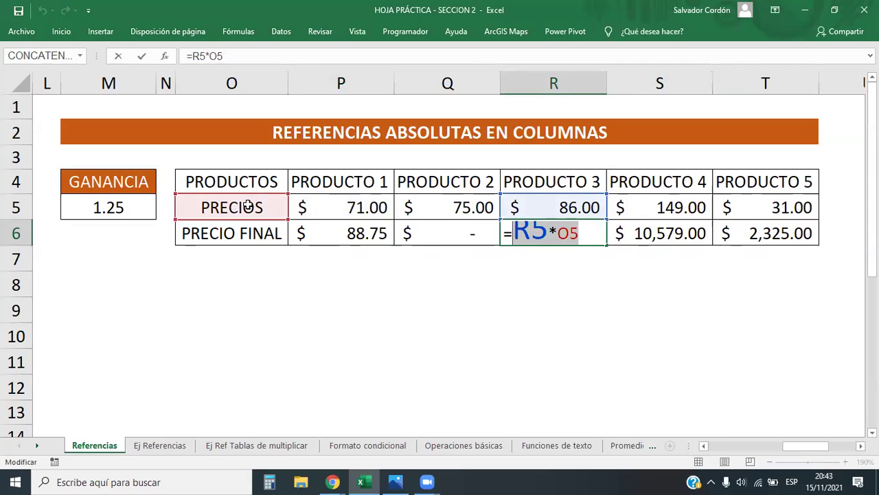
pyautogui.press('Return')
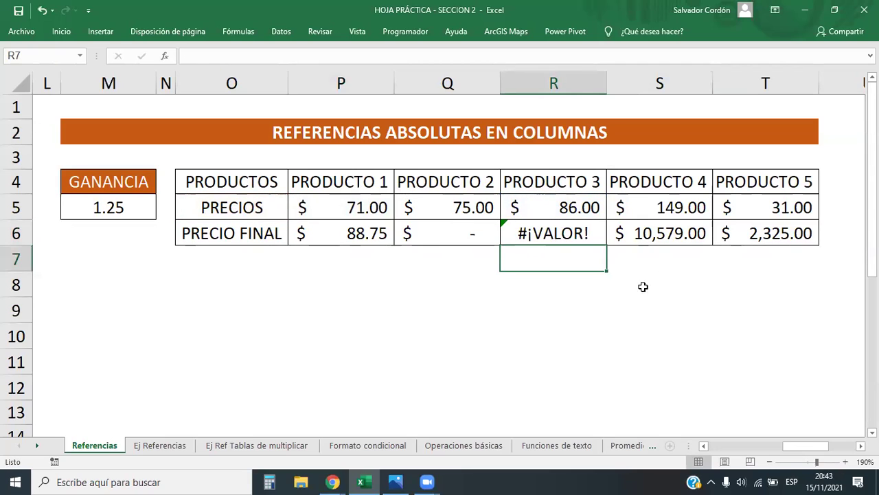
pyautogui.click(641, 286)
pyautogui.click(564, 235)
pyautogui.click(562, 280)
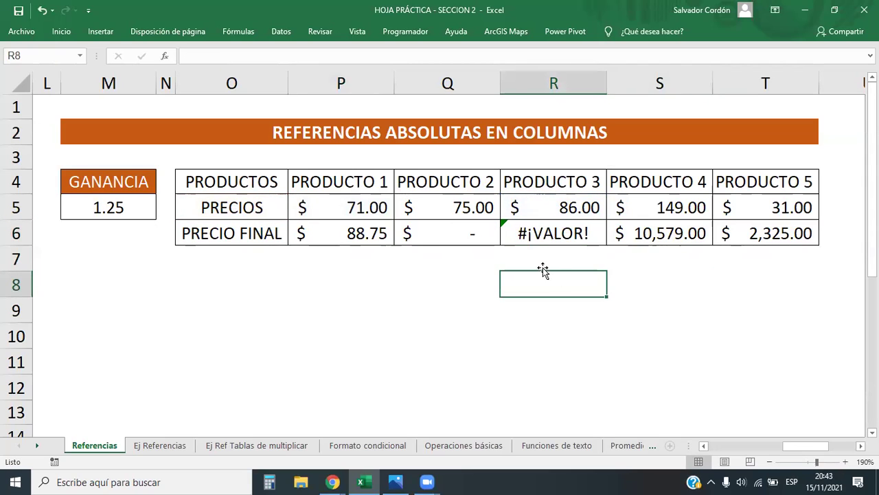
# Delete the wrong final prices in Q6:T6, then open P6's =P5*M5 formula for editing
pyautogui.moveTo(469, 232); pyautogui.dragTo(802, 233)
pyautogui.press('Delete')
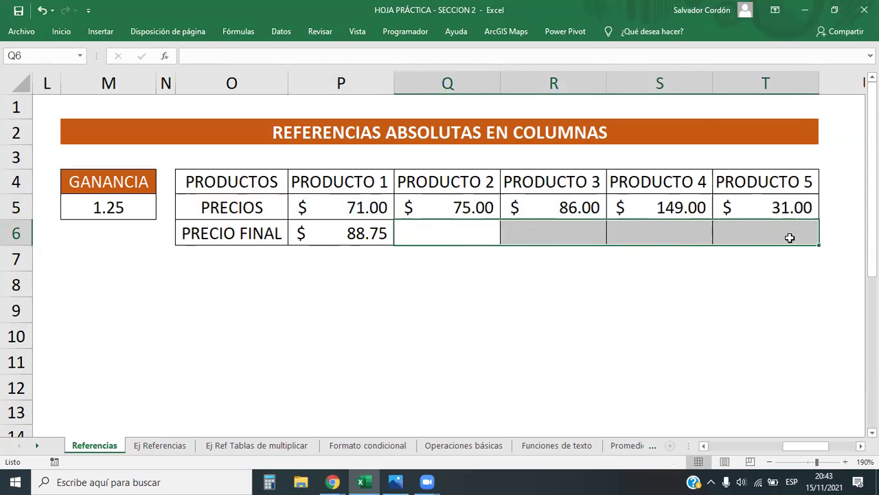
pyautogui.click(399, 285)
pyautogui.click(364, 232)
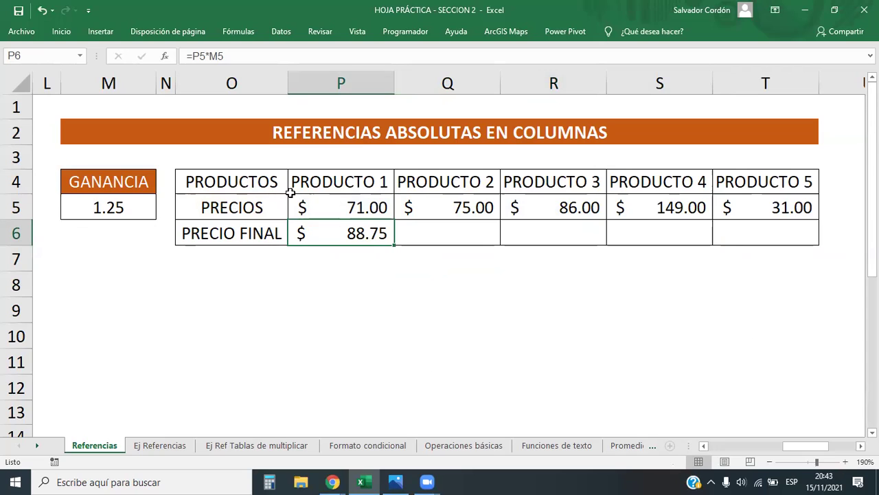
pyautogui.click(214, 56)
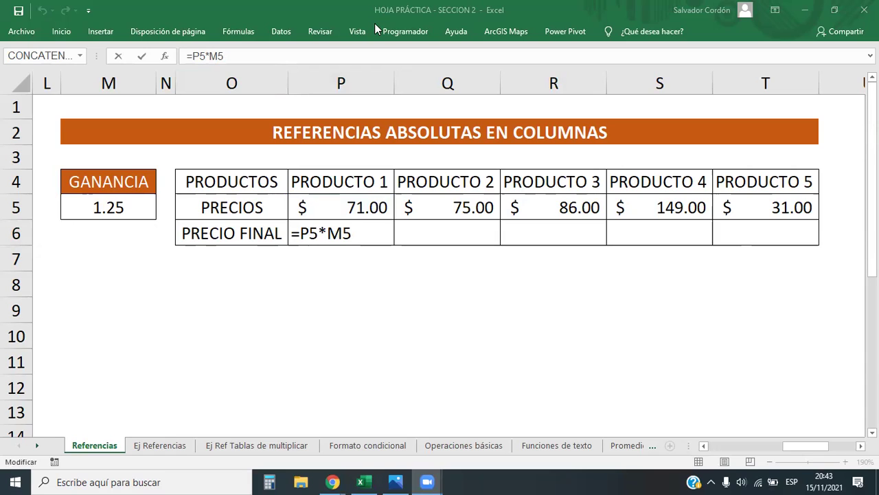
# Insert a $ before M5 so P6's formula reads =P5*$M5
pyautogui.click(215, 55)
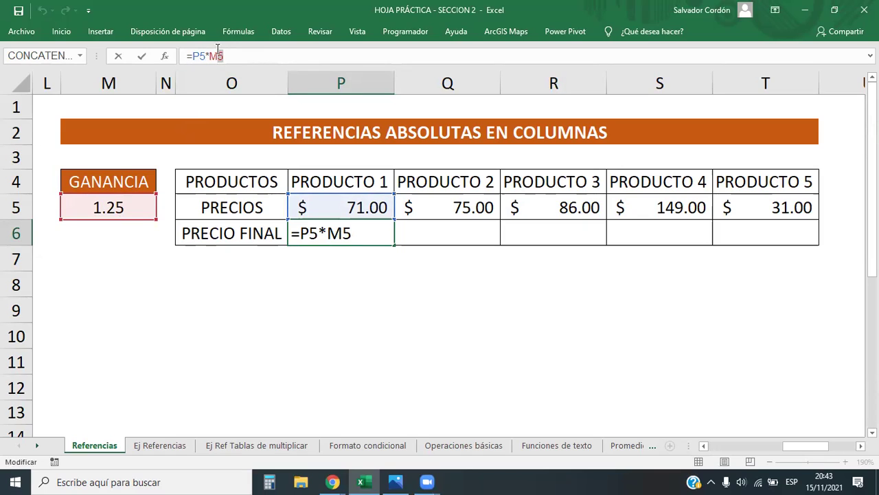
pyautogui.click(227, 50)
pyautogui.click(235, 84)
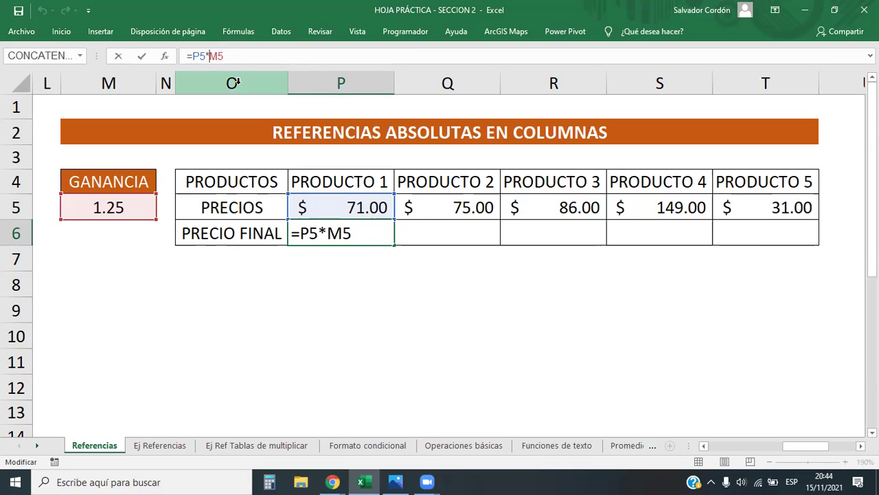
pyautogui.write('$')
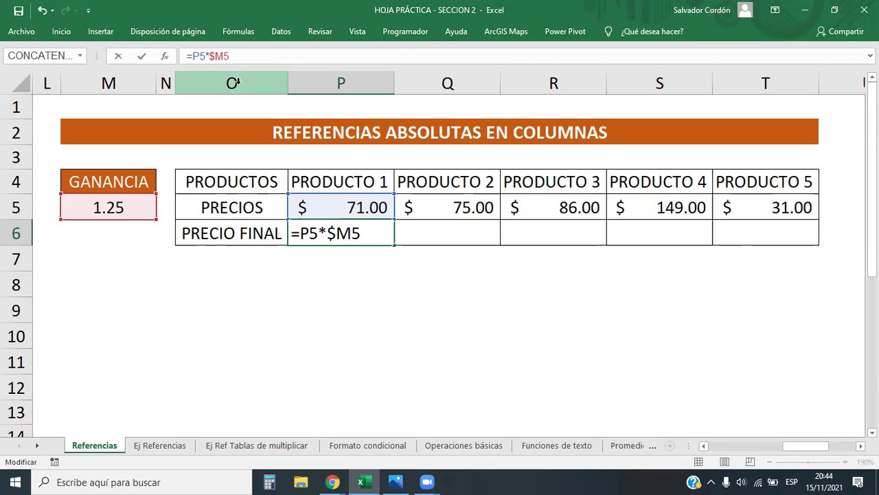
# Confirm P6 and copy it across to T6, giving $88.75, $93.75, $107.50, $186.25 and $38.75
pyautogui.click(245, 55)
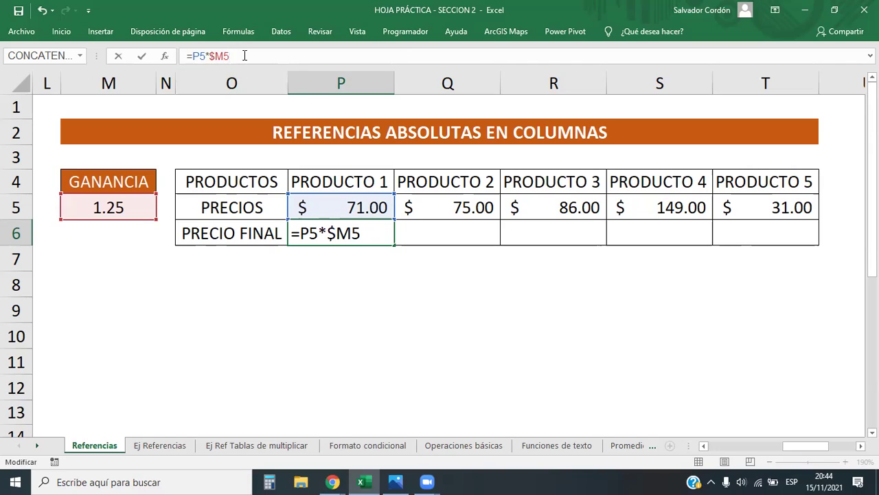
pyautogui.press('Return')
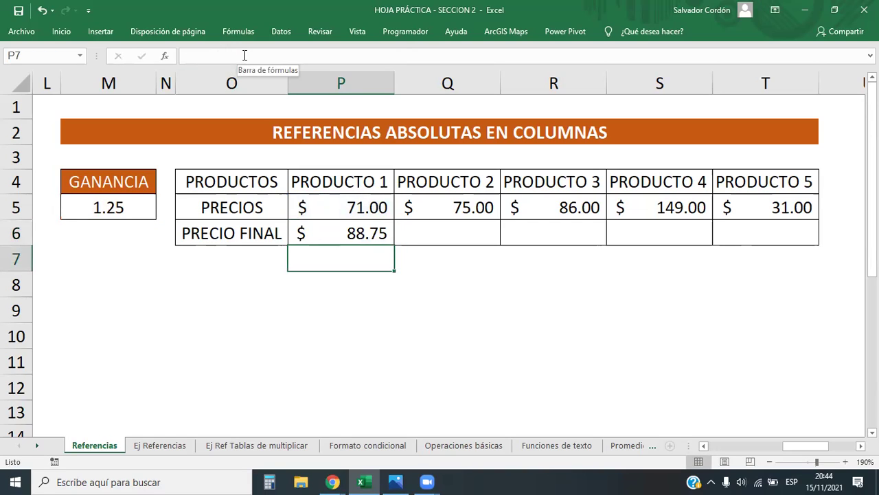
pyautogui.click(377, 231)
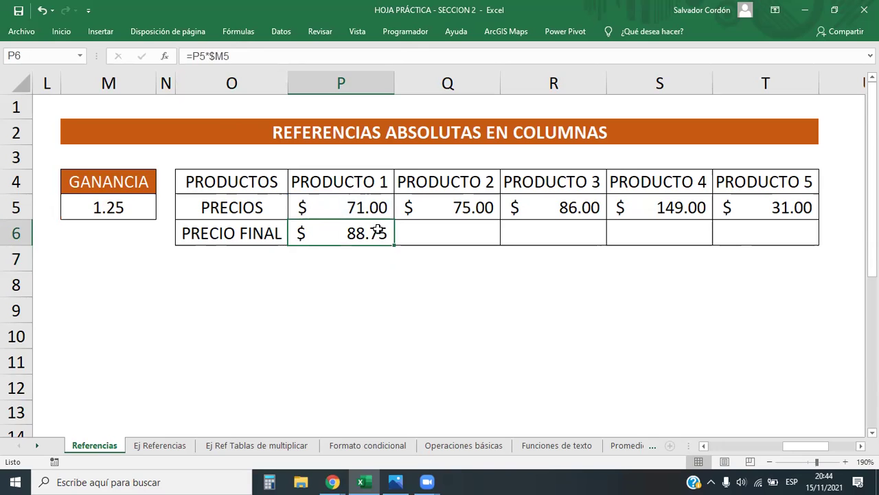
pyautogui.moveTo(392, 243); pyautogui.dragTo(816, 243)
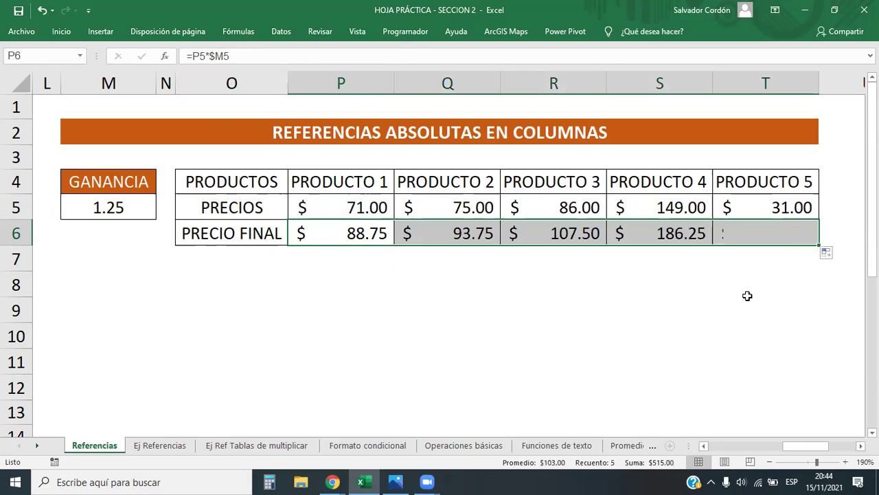
pyautogui.click(590, 229)
pyautogui.click(583, 180)
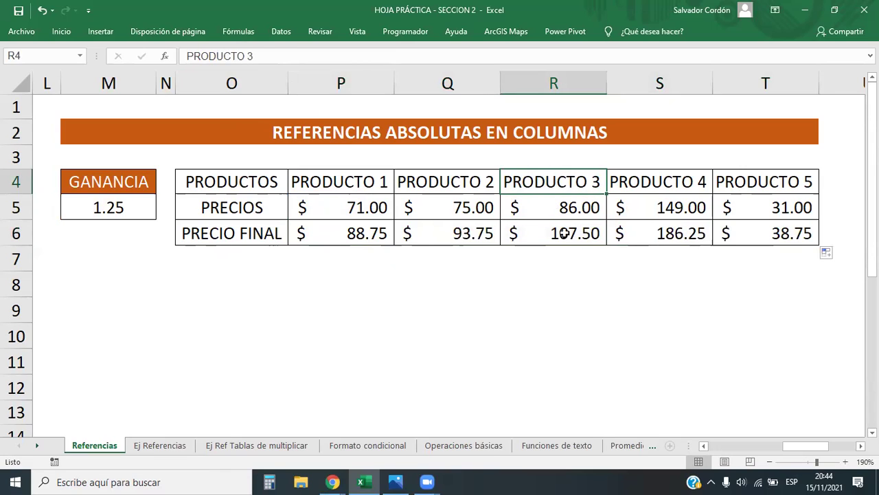
pyautogui.press('Down')
pyautogui.press('Down')
pyautogui.press('Down')
pyautogui.doubleClick(580, 228)
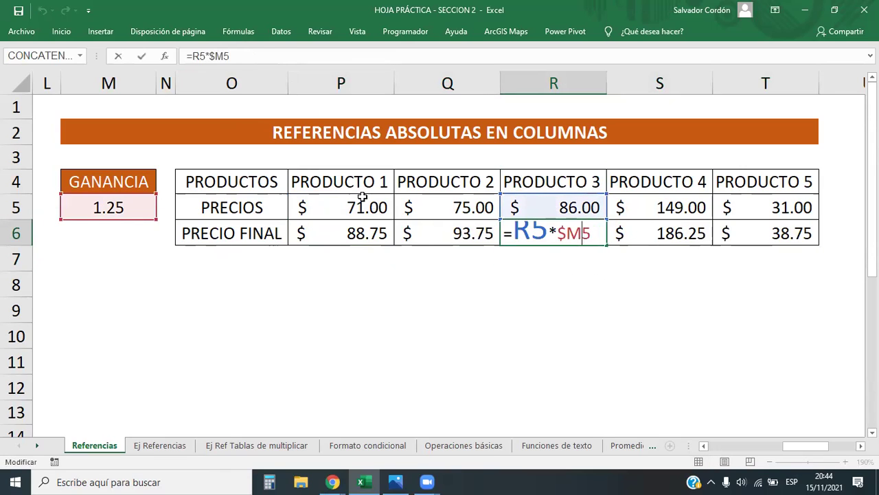
pyautogui.press('Return')
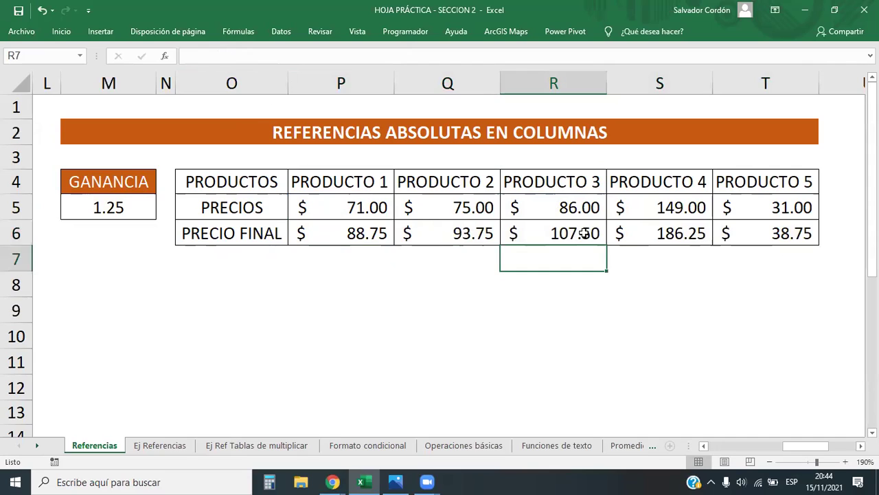
pyautogui.click(584, 232)
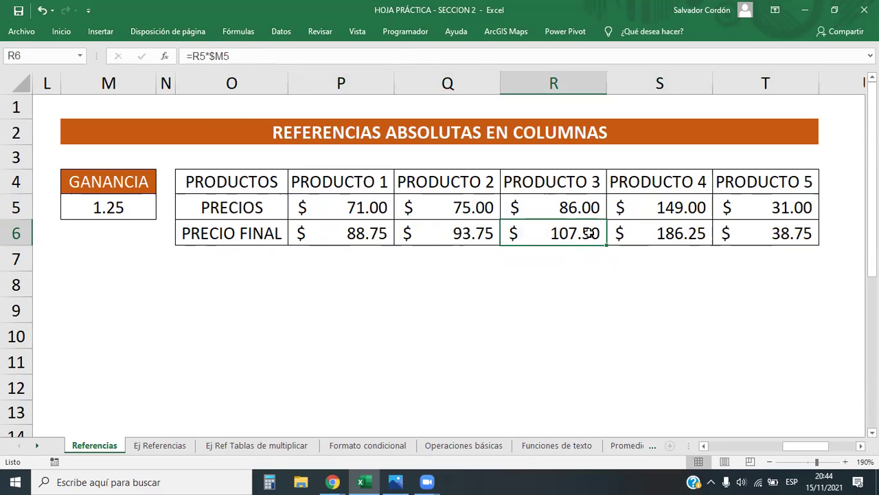
pyautogui.doubleClick(649, 232)
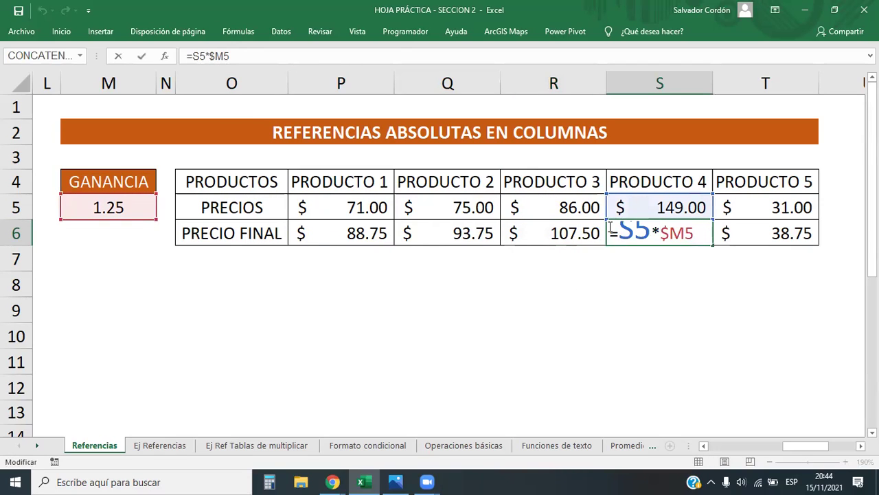
pyautogui.press('Return')
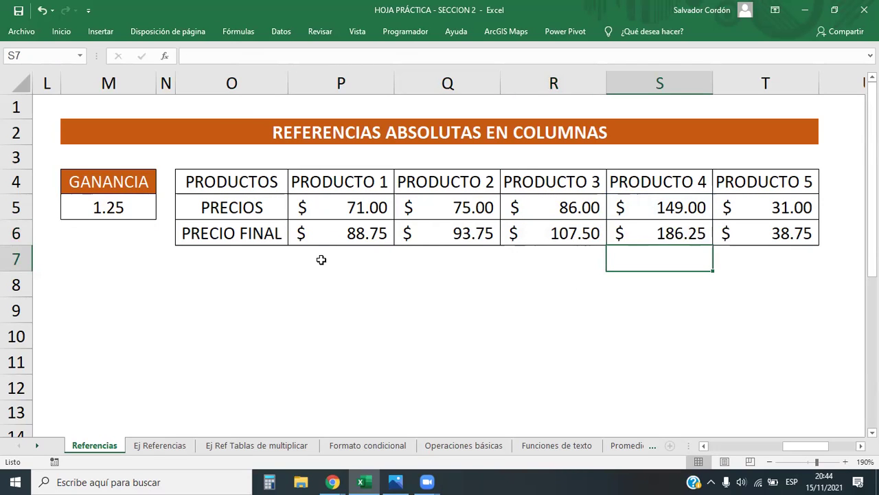
pyautogui.click(334, 236)
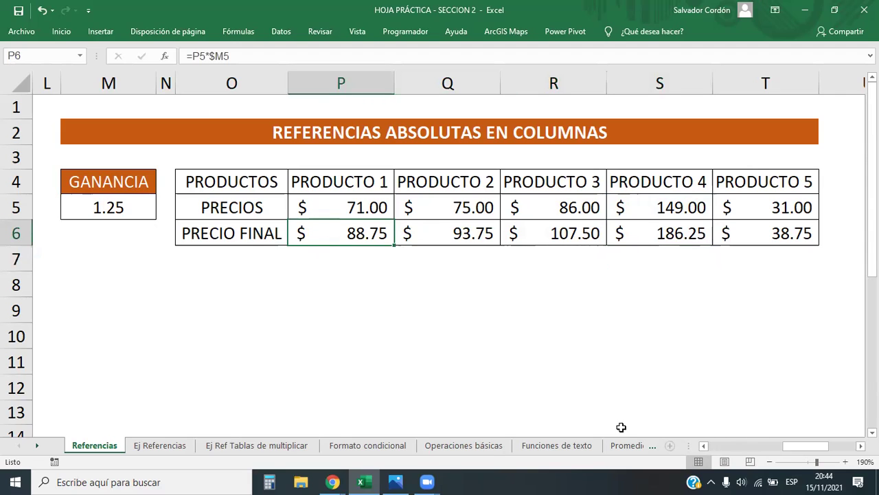
pyautogui.click(219, 56)
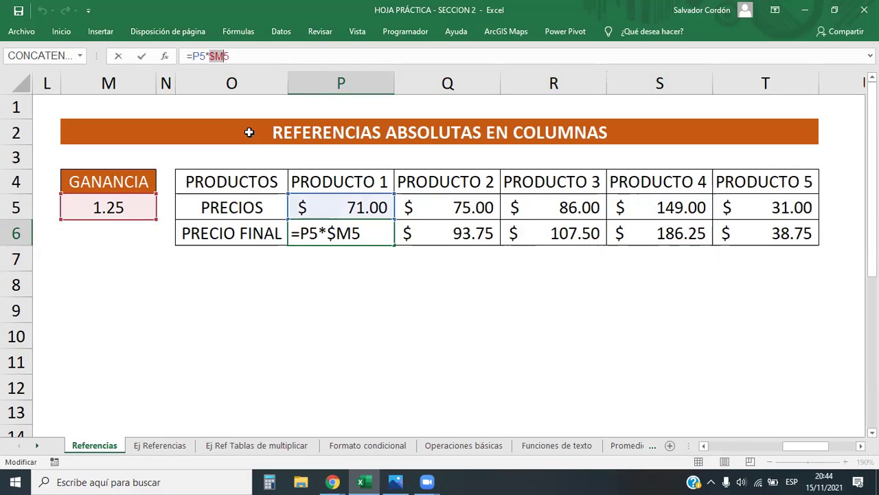
# Review the PRECIO FINAL results ($88.75, $93.75, $107.50, $186.25, $38.75) from the 1.25 GANANCIA factor, then leave Excel
pyautogui.press('Return')
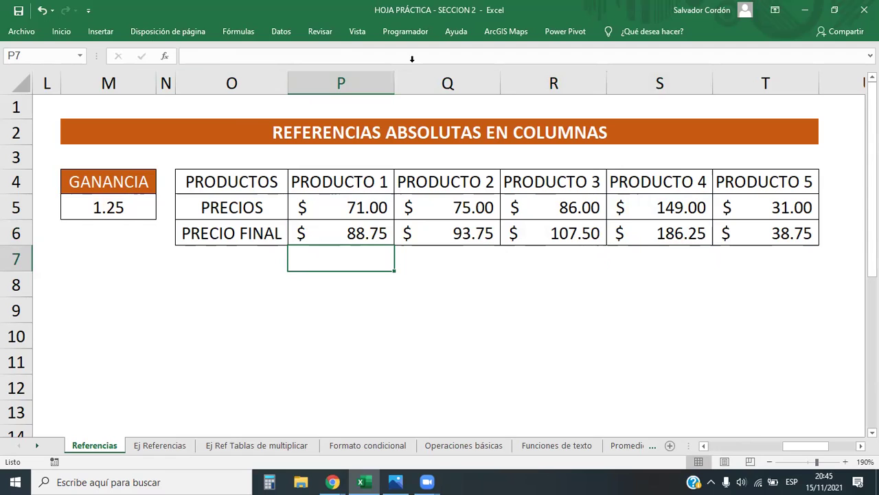
pyautogui.hotkey('alt', 'Tab')
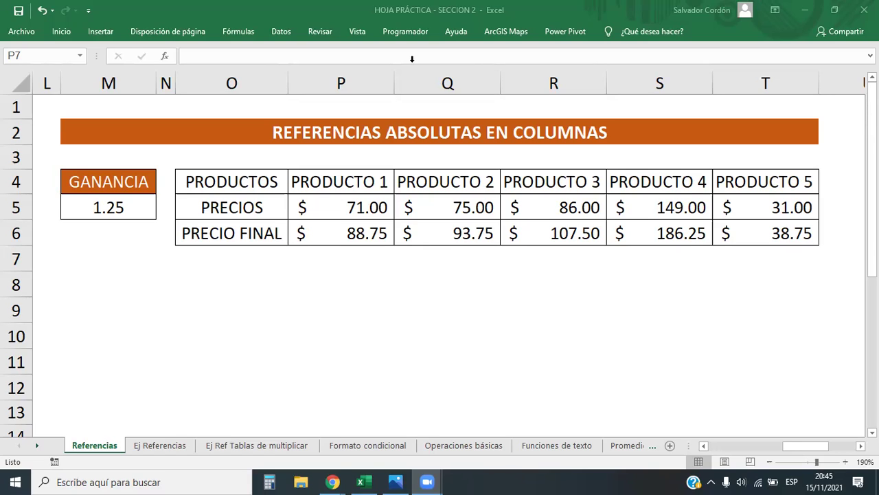
# Switch between the sheets, settling on the Ej Referencias PLANILLA payroll sheet
pyautogui.click(160, 448)
pyautogui.click(231, 446)
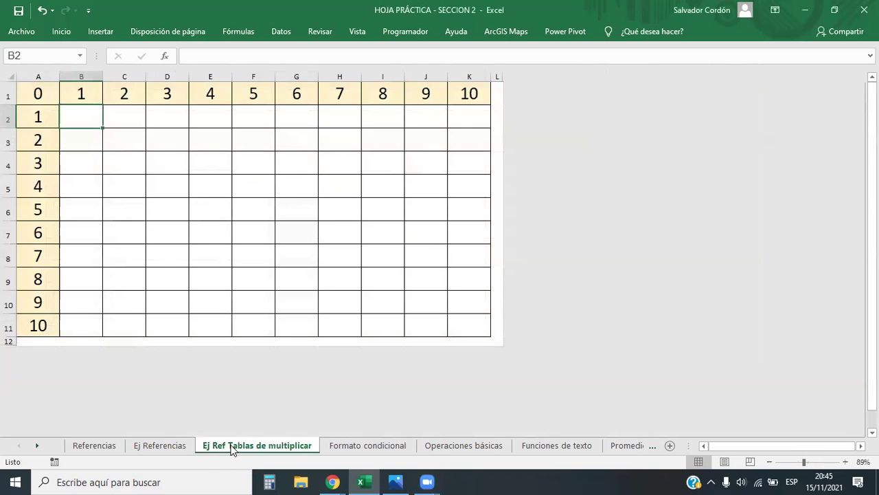
pyautogui.click(164, 446)
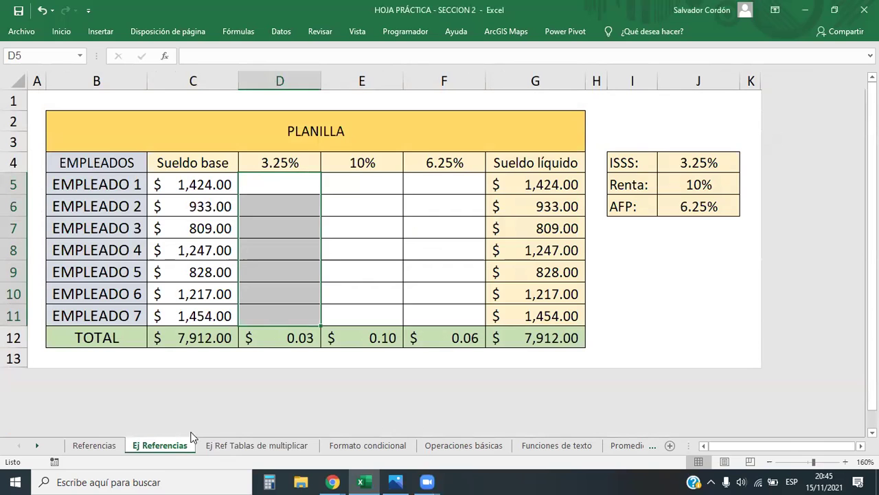
pyautogui.click(220, 445)
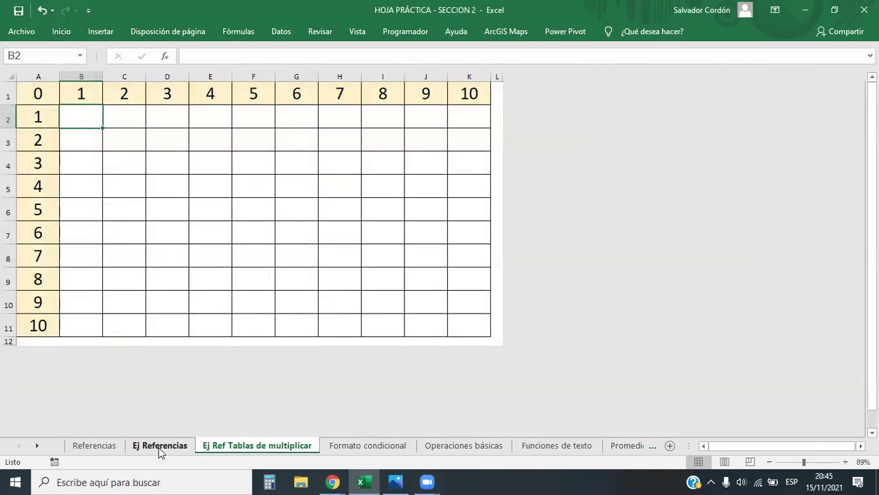
pyautogui.click(160, 448)
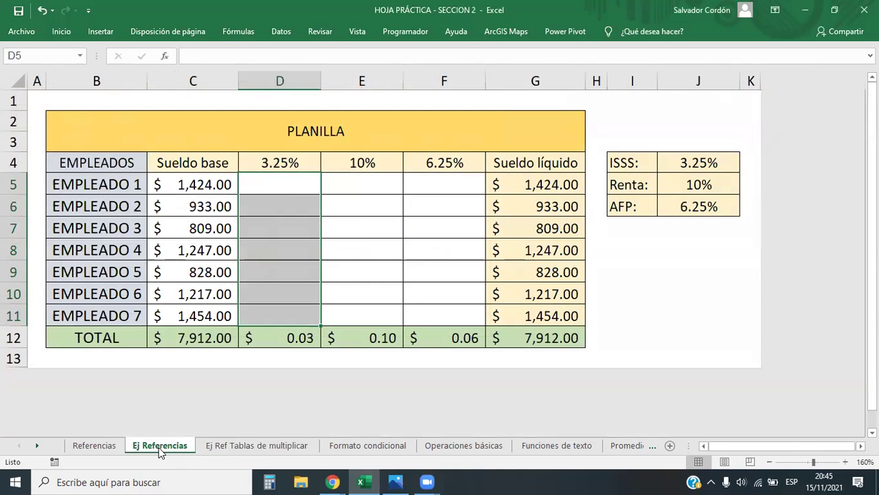
# Highlight base salaries C5:C11, deduction rates J4:J6, net salaries G5:G11 and column E to explain the layout
pyautogui.click(268, 240)
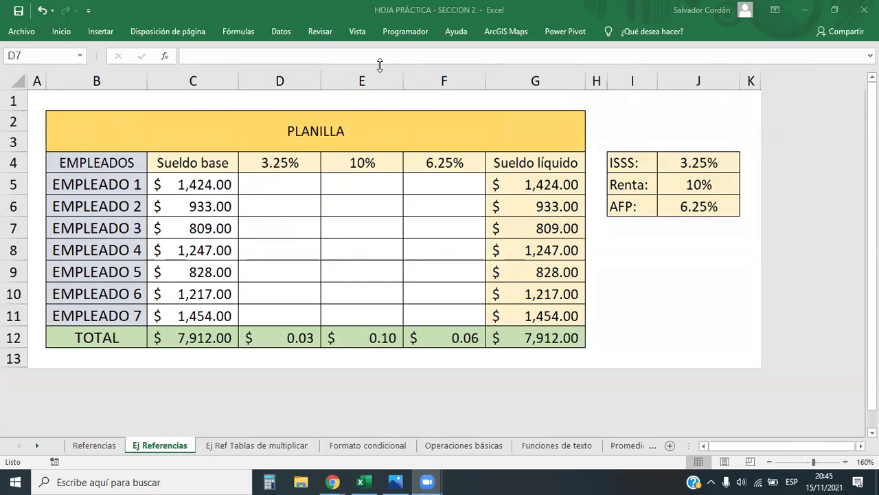
pyautogui.moveTo(214, 187); pyautogui.dragTo(224, 313)
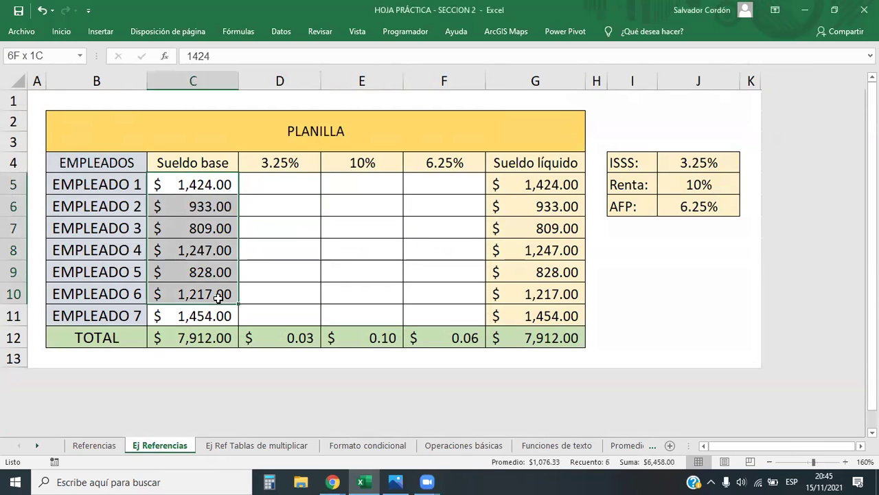
pyautogui.moveTo(677, 162)
pyautogui.mouseDown()
pyautogui.moveTo(700, 204)
pyautogui.moveTo(698, 164)
pyautogui.mouseUp()
pyautogui.click(689, 233)
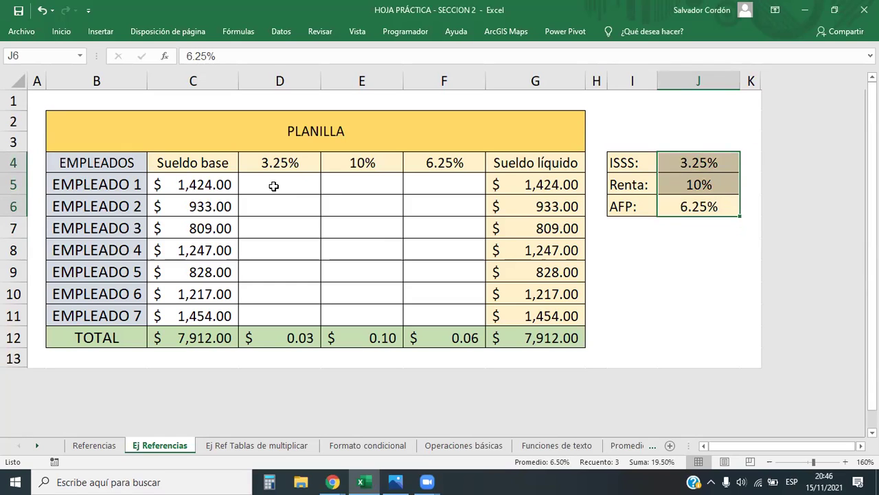
pyautogui.moveTo(559, 183); pyautogui.dragTo(564, 314)
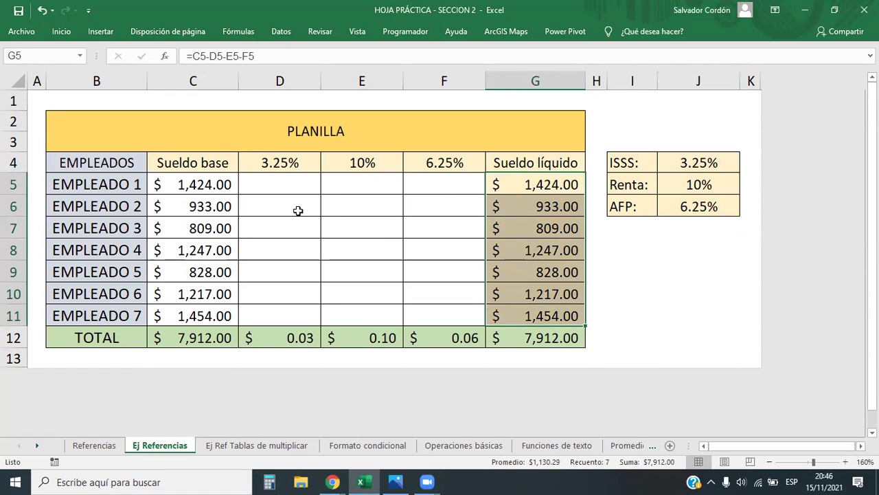
pyautogui.click(363, 165)
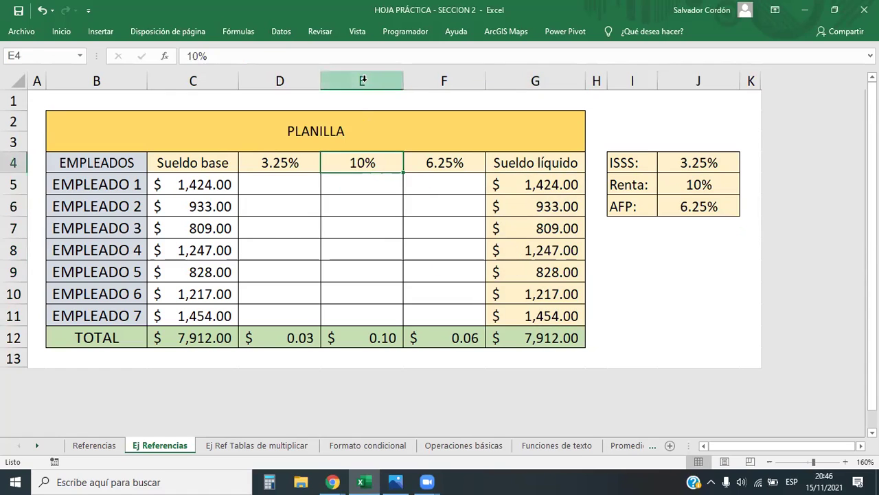
pyautogui.click(363, 80)
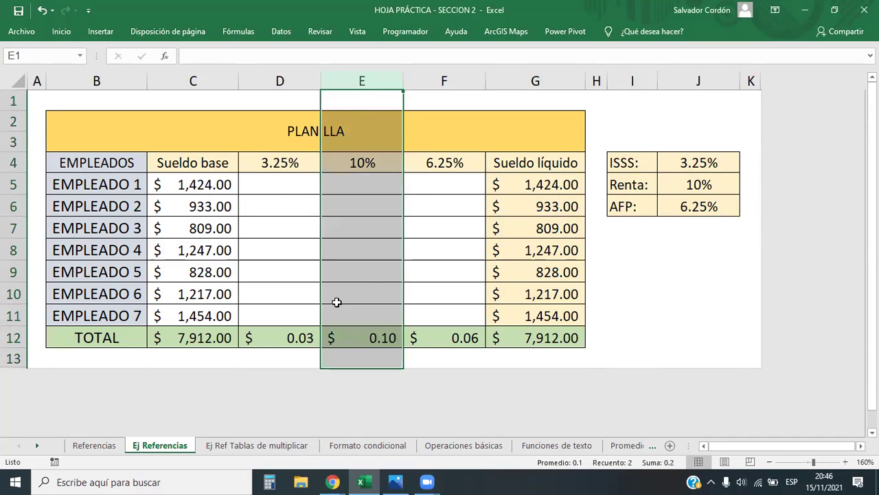
pyautogui.click(371, 167)
pyautogui.moveTo(212, 186); pyautogui.dragTo(206, 307)
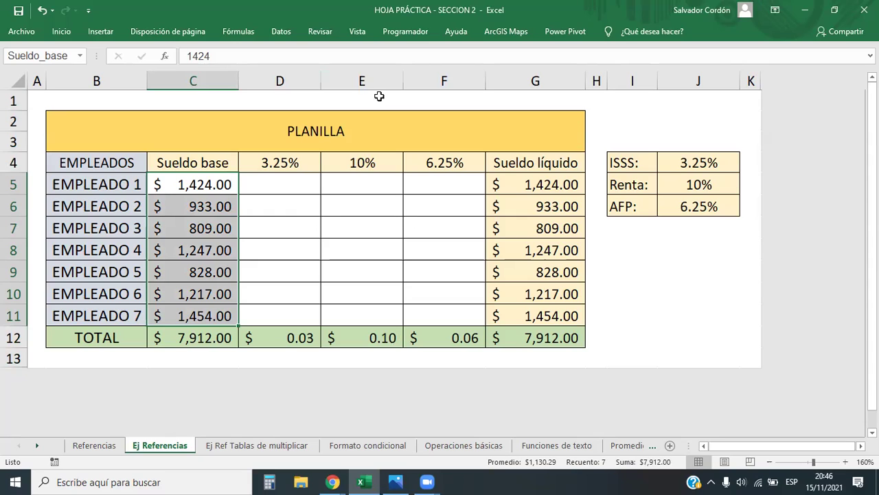
# Enter =C5*J4 in D5 for Empleado 1's ISSS deduction ($46.28)
pyautogui.click(289, 193)
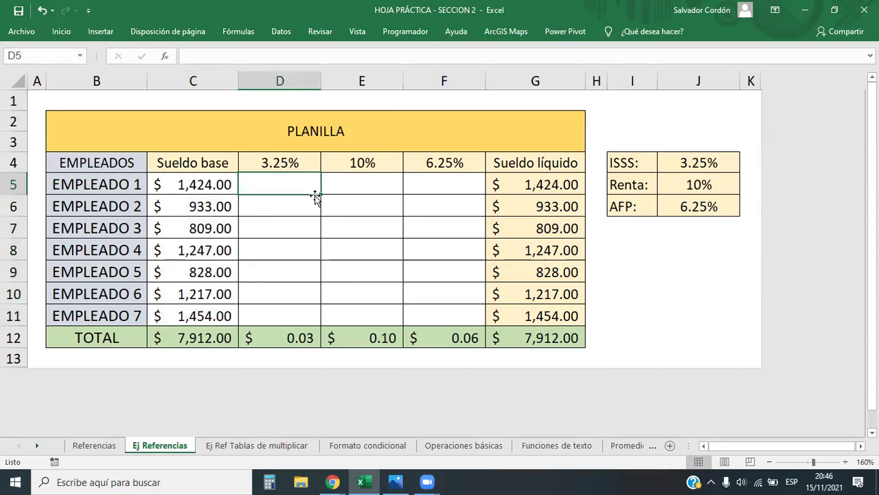
pyautogui.write('=')
pyautogui.click(224, 184)
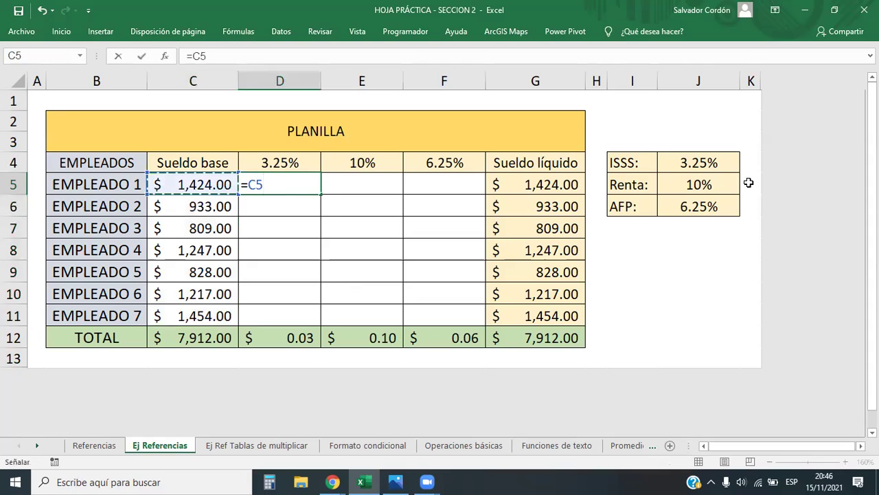
pyautogui.write('*')
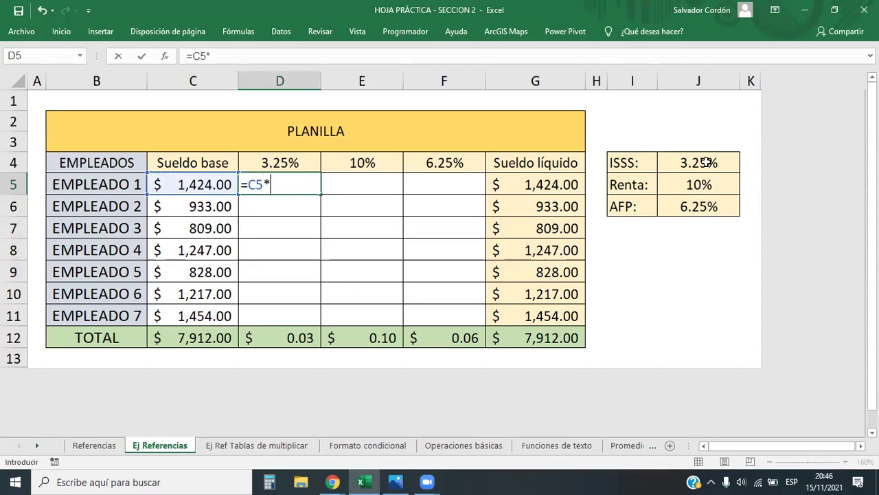
pyautogui.click(705, 163)
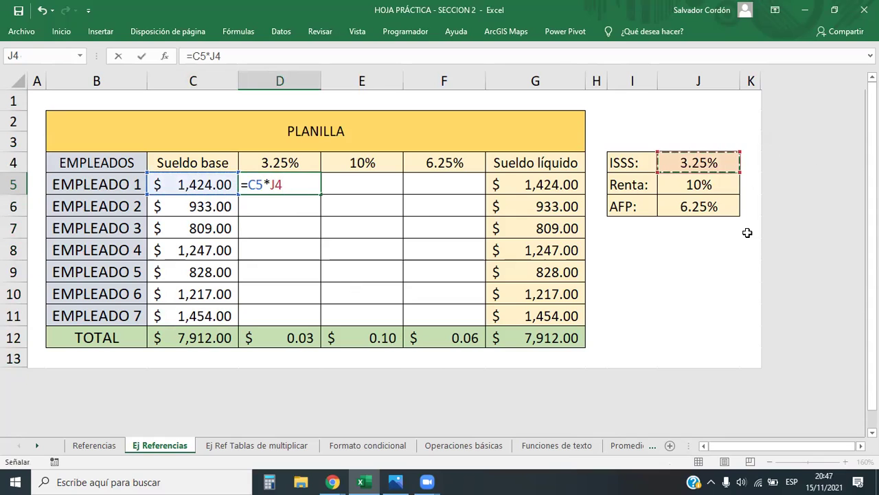
pyautogui.press('Return')
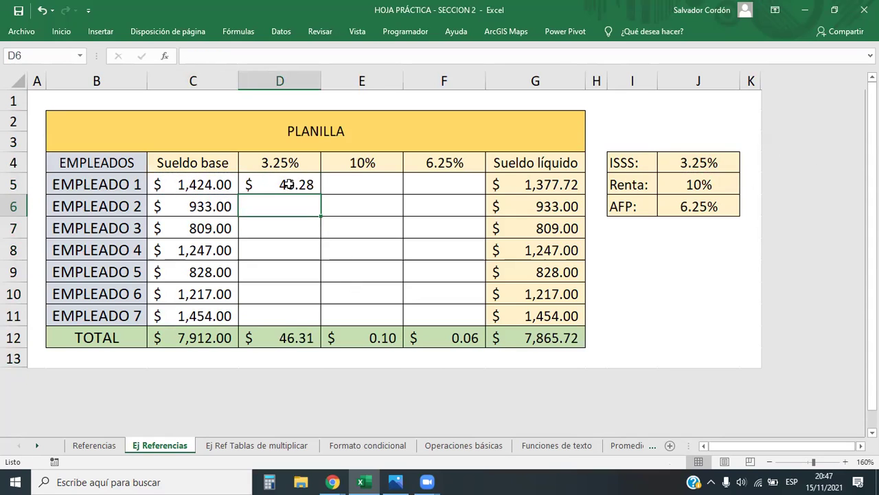
# Check D5's formula and fill it across into E5:F5
pyautogui.click(292, 183)
pyautogui.doubleClick(293, 183)
pyautogui.click(299, 227)
pyautogui.click(292, 184)
pyautogui.moveTo(320, 195); pyautogui.dragTo(490, 197)
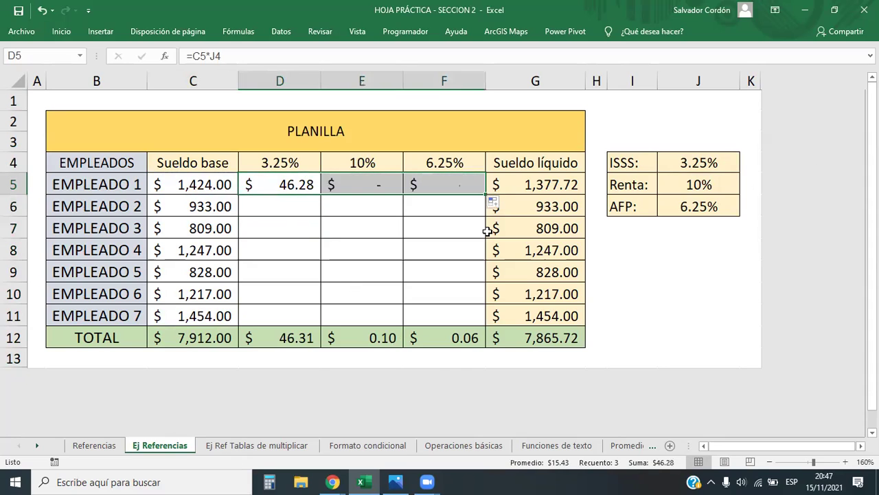
# Inspect E5's copied formula, trying the C5 reference before reverting it to D5
pyautogui.doubleClick(345, 189)
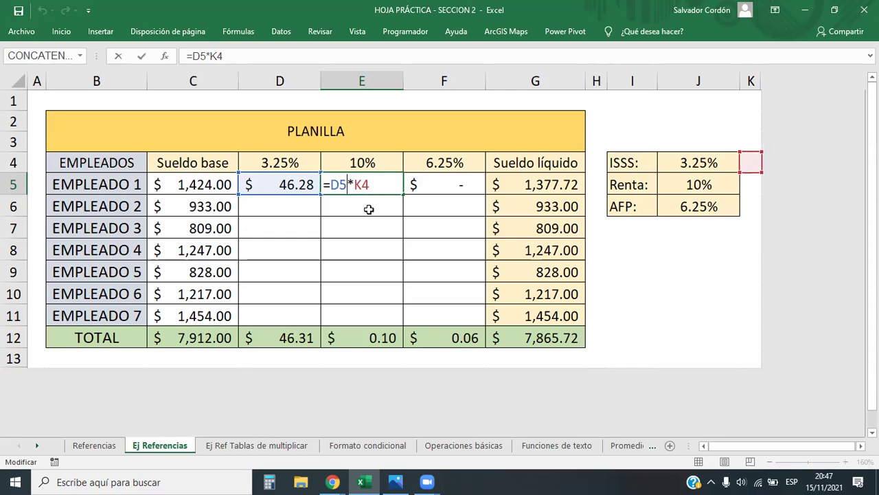
pyautogui.hotkey('ctrl', 'Return')
pyautogui.doubleClick(364, 184)
pyautogui.click(345, 186)
pyautogui.moveTo(347, 187); pyautogui.dragTo(331, 185)
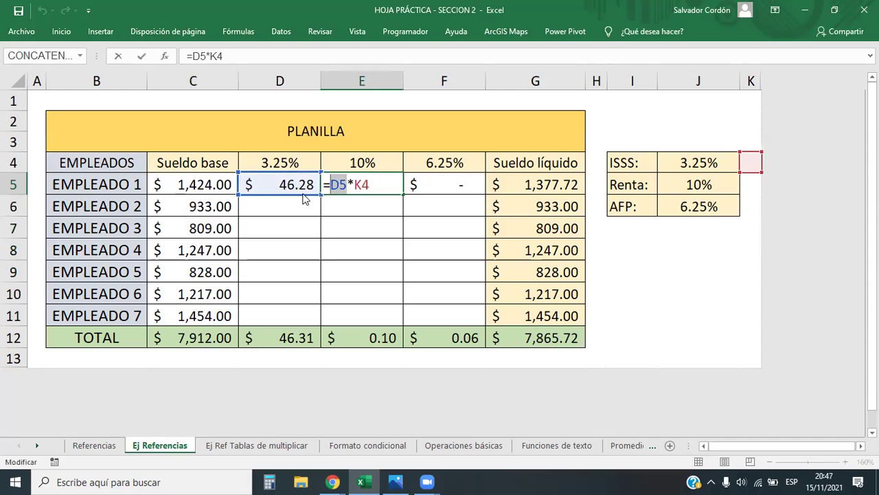
pyautogui.click(215, 195)
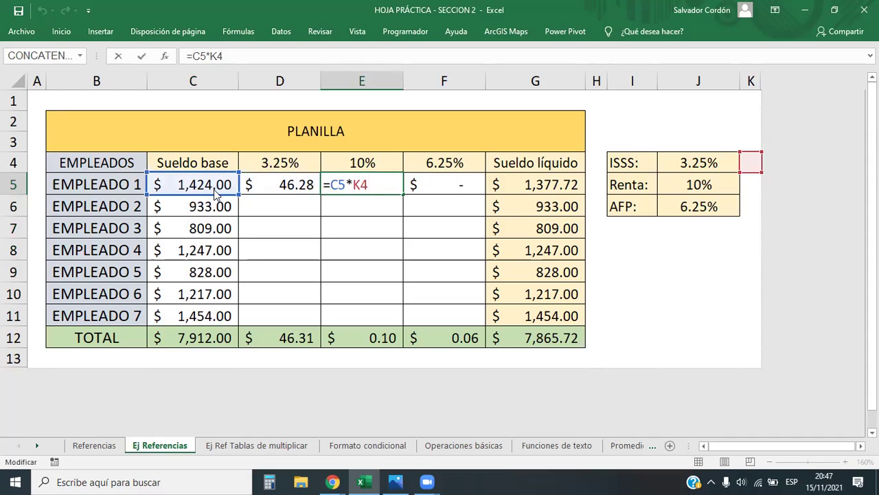
pyautogui.click(267, 193)
pyautogui.hotkey('ctrl', 'Return')
pyautogui.write('|')
pyautogui.press('Return')
# Clear the wrong results from E5 and F5, keeping only D5's ISSS formula
pyautogui.click(373, 190)
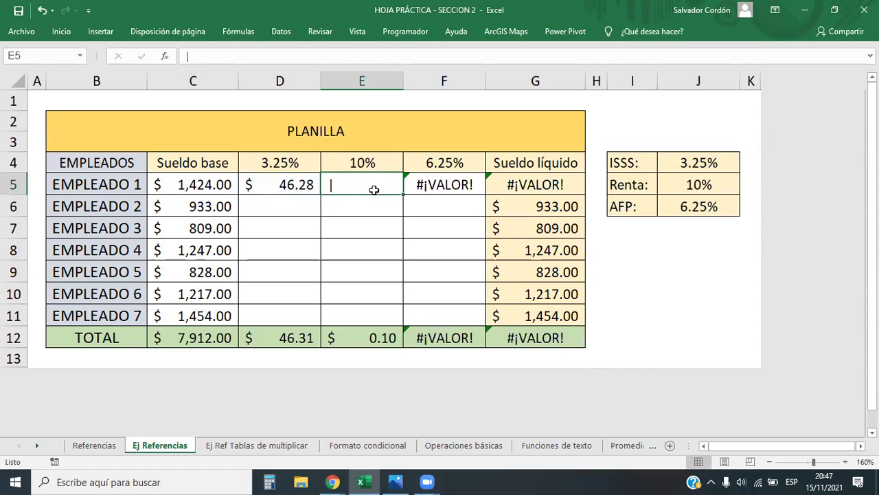
pyautogui.press('Delete')
pyautogui.click(427, 187)
pyautogui.press('Delete')
pyautogui.click(380, 234)
pyautogui.click(363, 181)
pyautogui.click(297, 184)
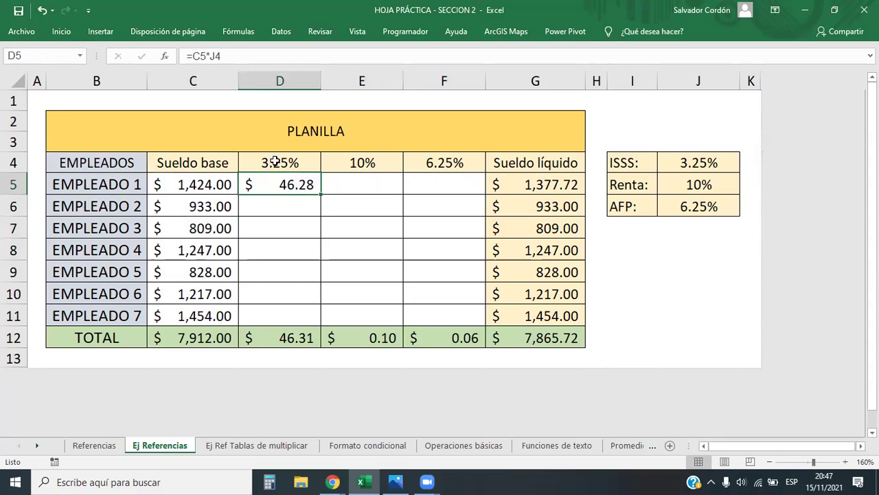
# Rewrite D5 as =$C5*$J$4 and fill it across E5:F5, each showing $46.28
pyautogui.click(201, 57)
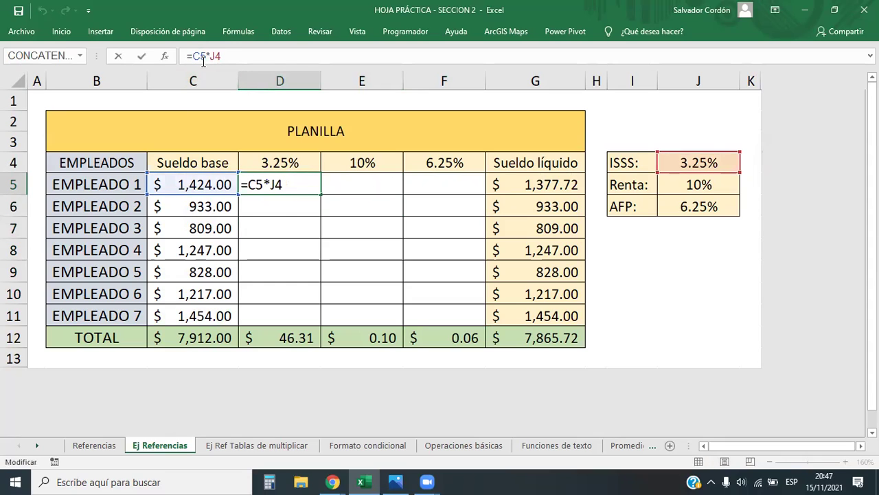
pyautogui.moveTo(199, 56); pyautogui.dragTo(193, 56)
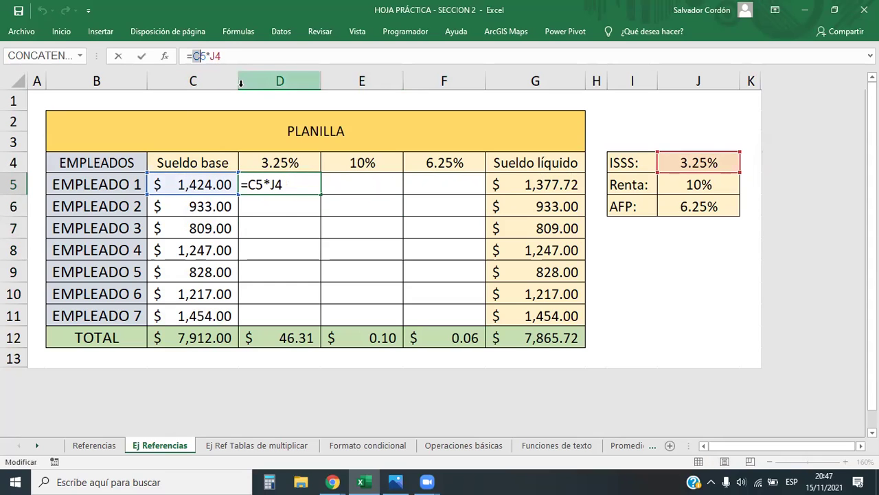
pyautogui.press('Left')
pyautogui.write('$')
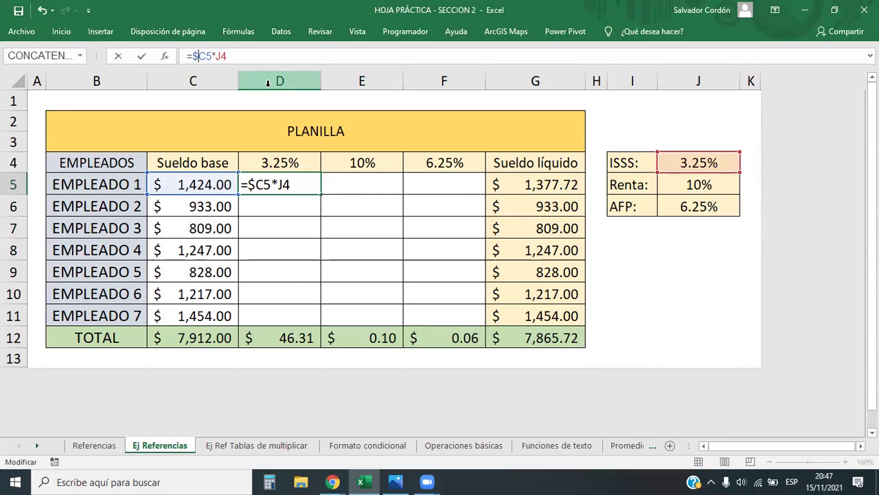
pyautogui.click(283, 181)
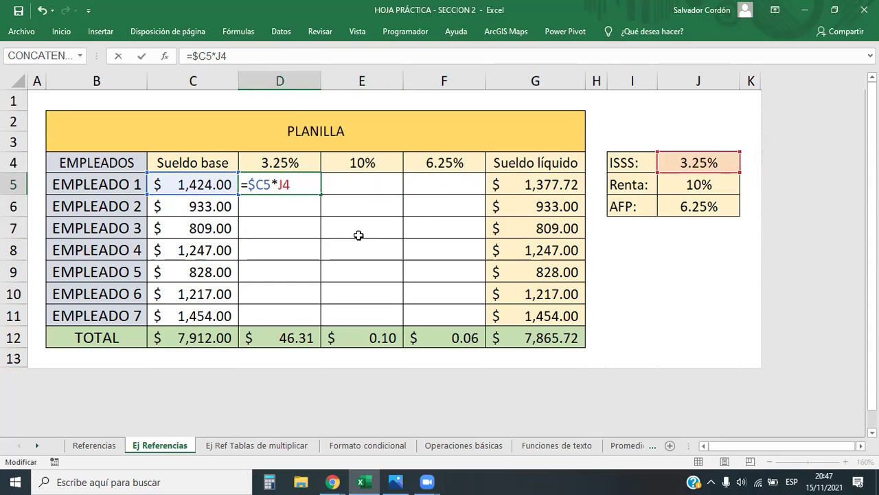
pyautogui.press('F4')
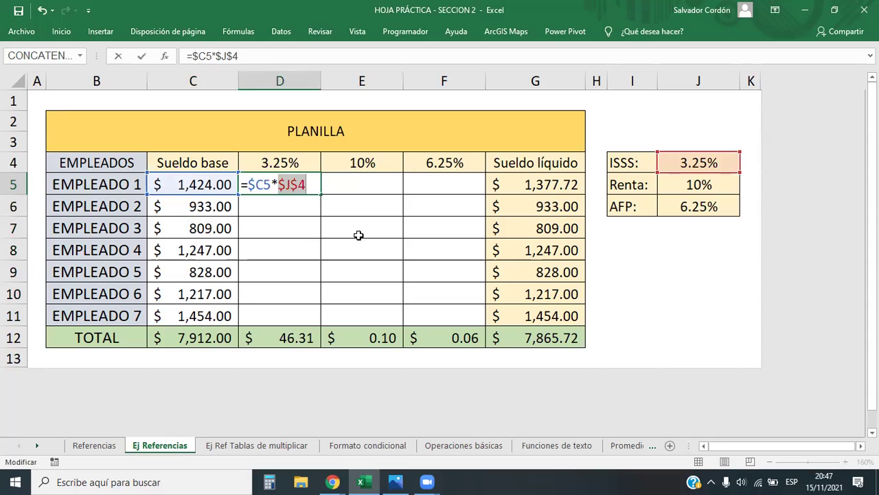
pyautogui.press('Return')
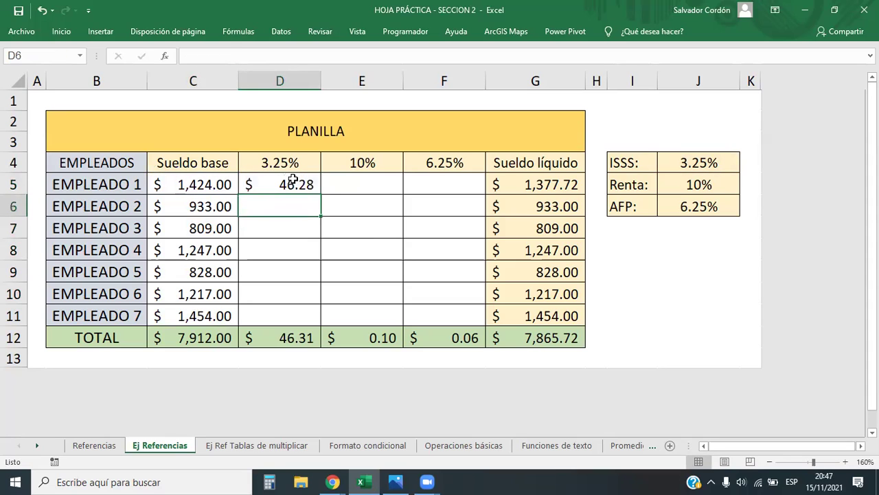
pyautogui.click(294, 180)
pyautogui.moveTo(321, 195); pyautogui.dragTo(458, 198)
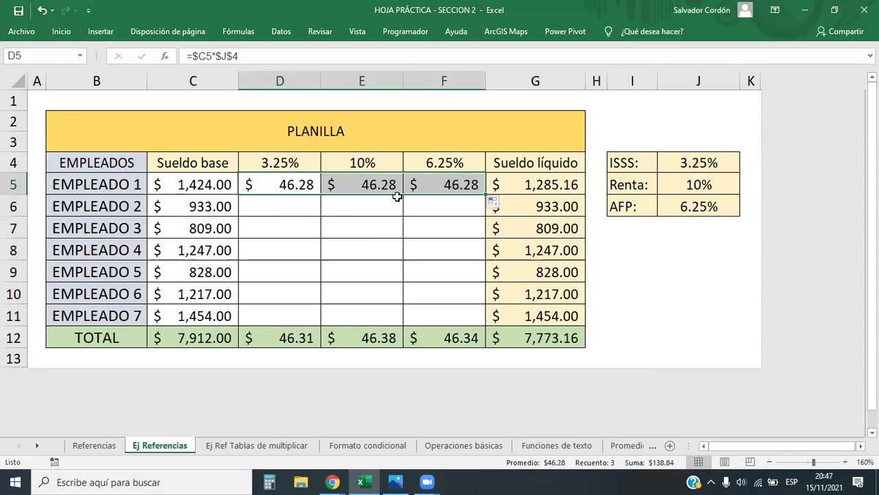
# Repoint E5's Renta formula to the 10% rate in J5, giving $142.40
pyautogui.doubleClick(375, 185)
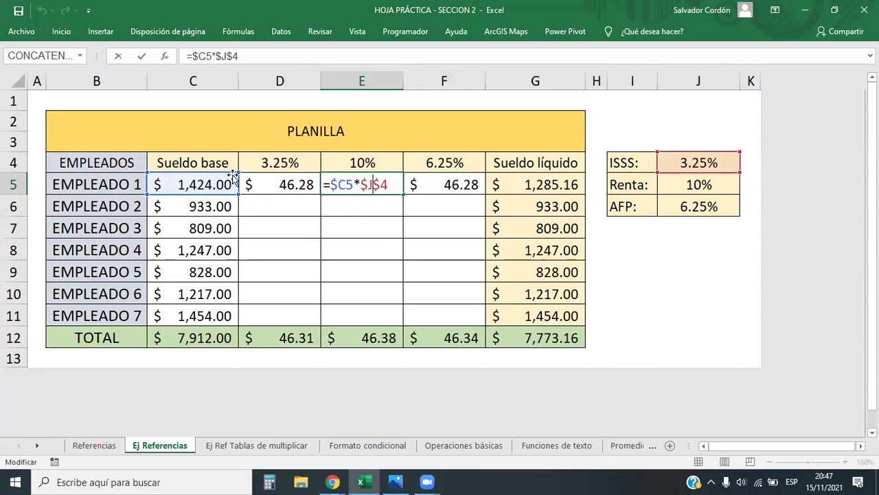
pyautogui.press('Return')
pyautogui.click(368, 184)
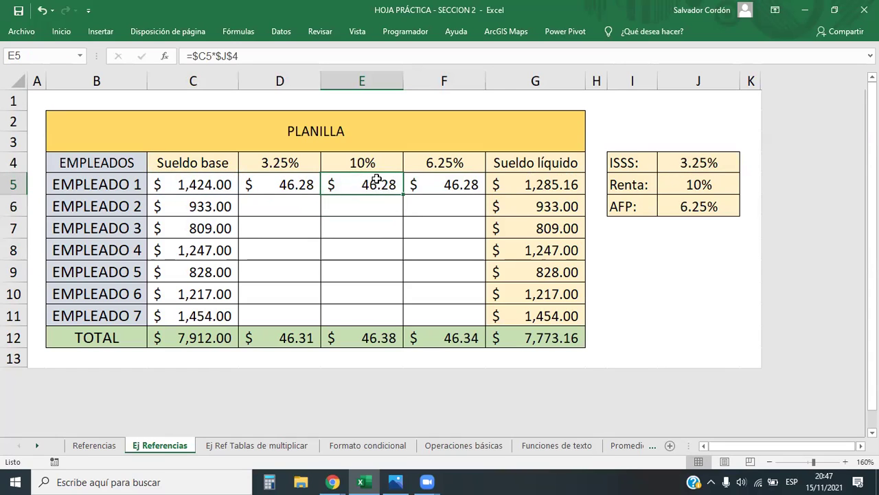
pyautogui.doubleClick(371, 184)
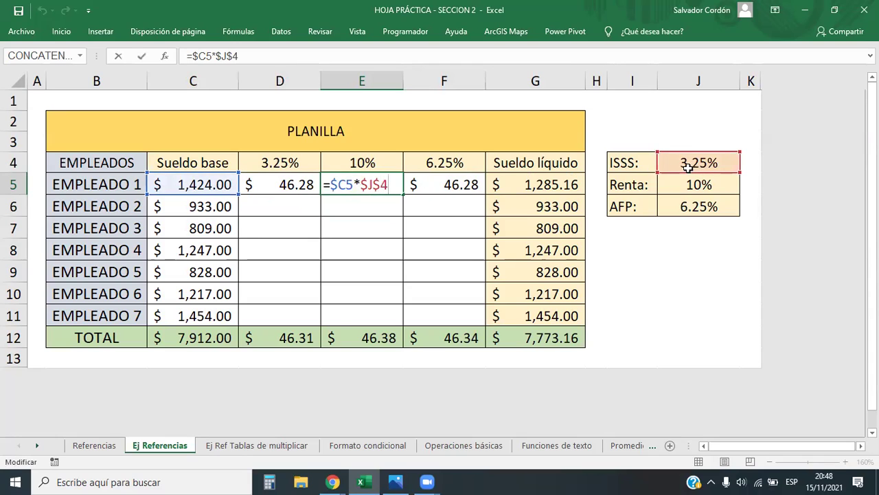
pyautogui.click(375, 183)
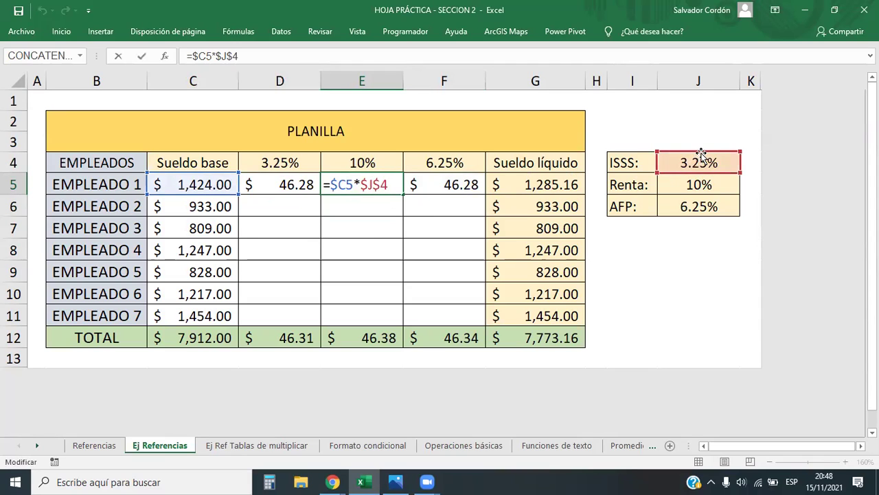
pyautogui.moveTo(718, 149); pyautogui.dragTo(719, 183)
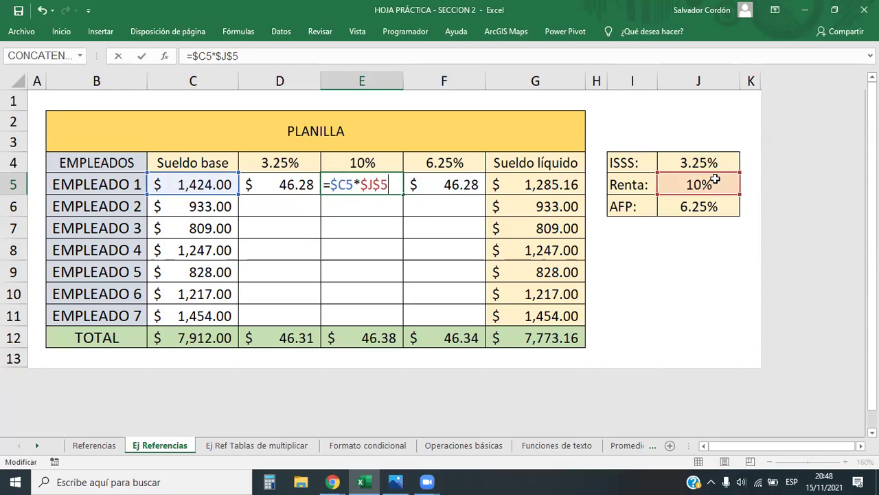
pyautogui.hotkey('ctrl', 'Return')
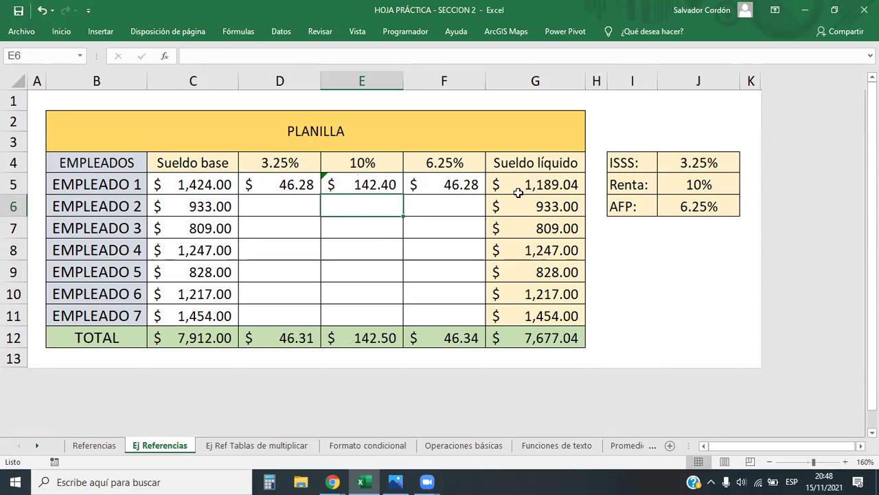
pyautogui.doubleClick(374, 184)
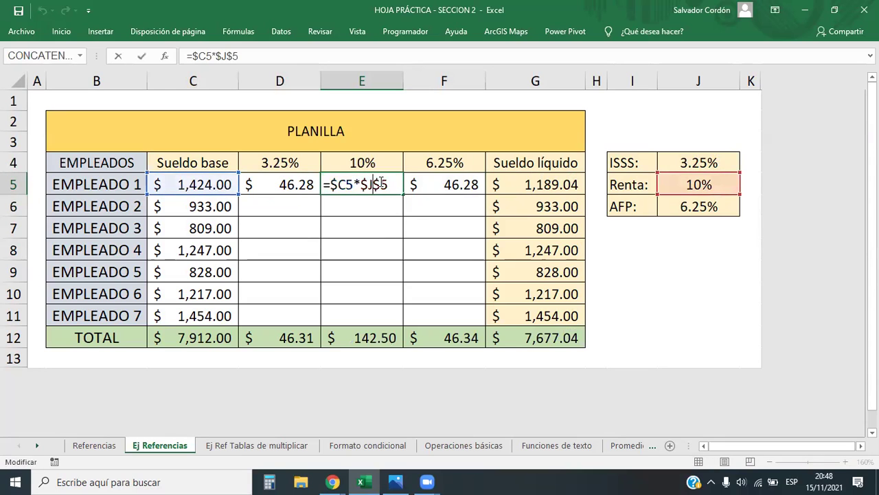
pyautogui.press('Escape')
# Repoint F5's AFP formula to the 6.25% rate in J6, giving $89.00
pyautogui.doubleClick(419, 184)
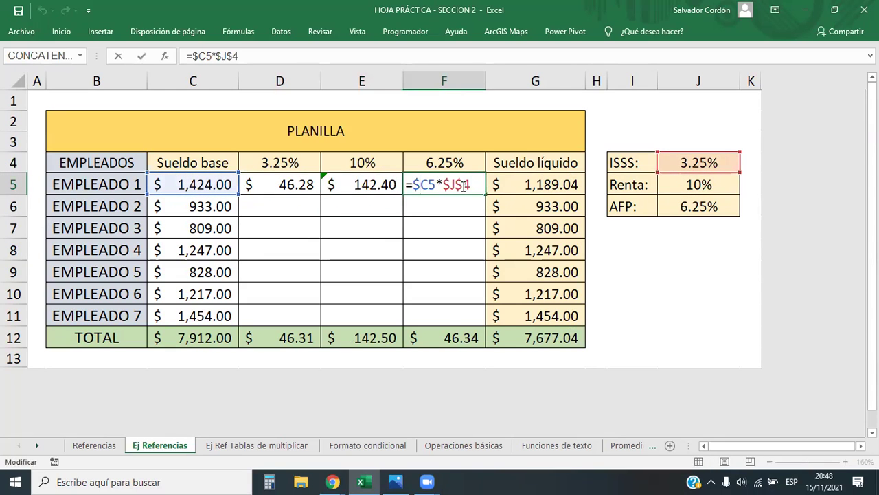
pyautogui.moveTo(690, 173); pyautogui.dragTo(698, 209)
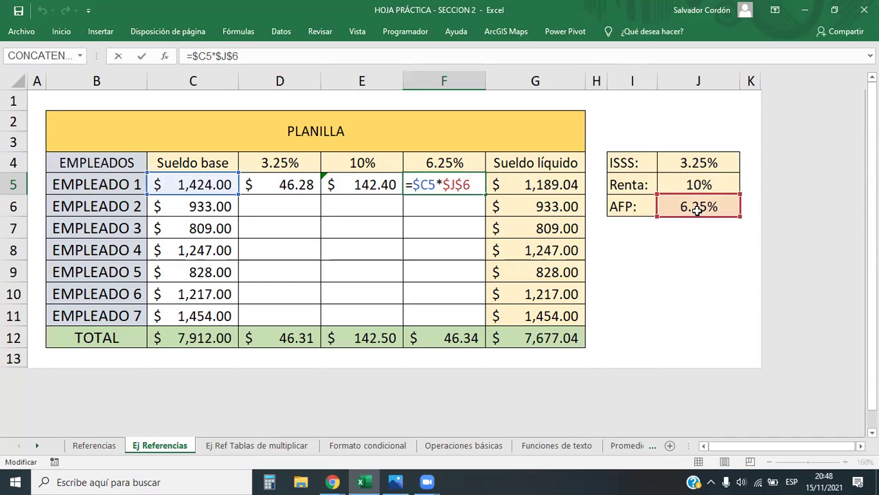
pyautogui.press('Return')
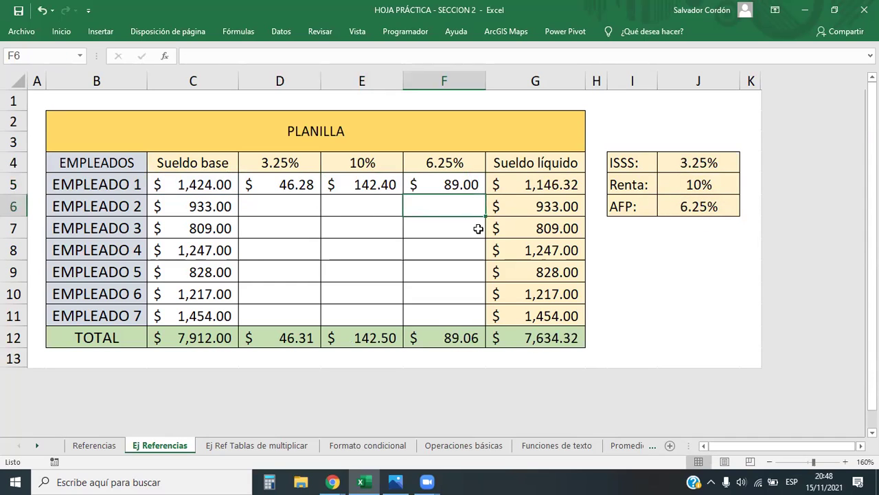
pyautogui.click(363, 211)
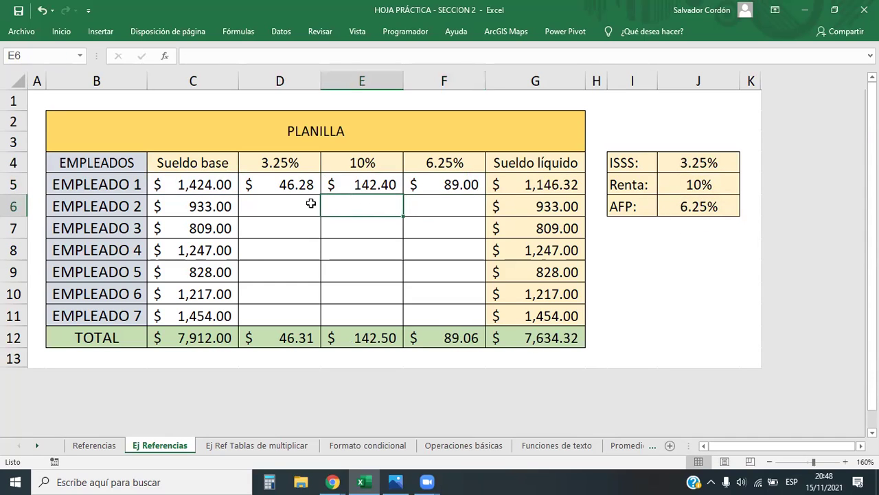
# Fill D5:F5's deduction formulas down through row 11 for all seven employees
pyautogui.moveTo(302, 190); pyautogui.dragTo(447, 180)
pyautogui.click(369, 184)
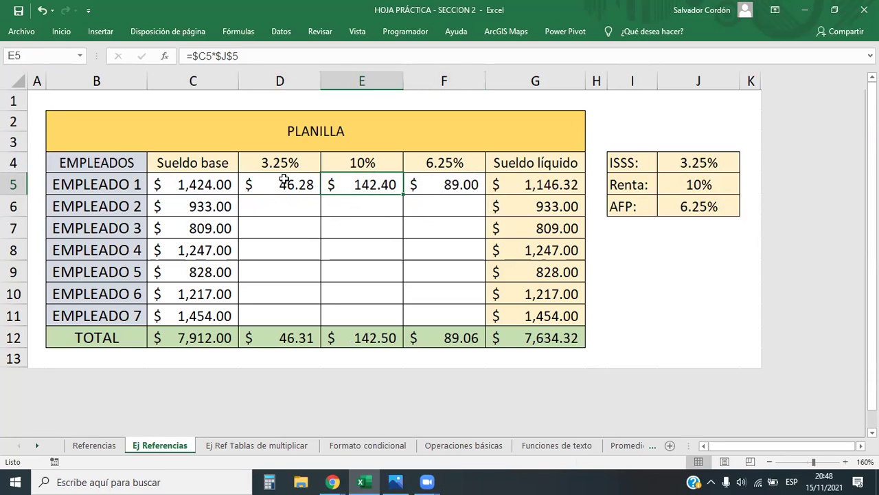
pyautogui.moveTo(294, 184)
pyautogui.mouseDown()
pyautogui.moveTo(443, 185)
pyautogui.moveTo(486, 321)
pyautogui.mouseUp()
pyautogui.click(708, 287)
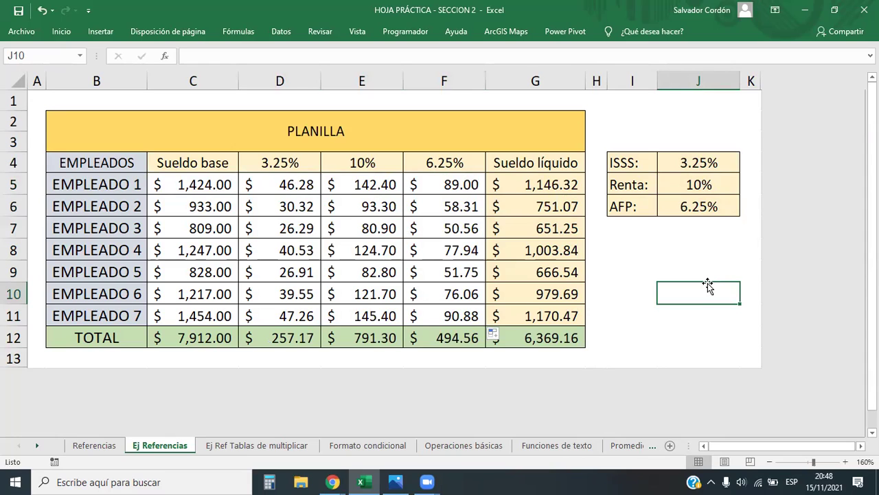
# Check Empleado 5's Renta formula in E9 to confirm its mixed references
pyautogui.click(187, 274)
pyautogui.click(372, 271)
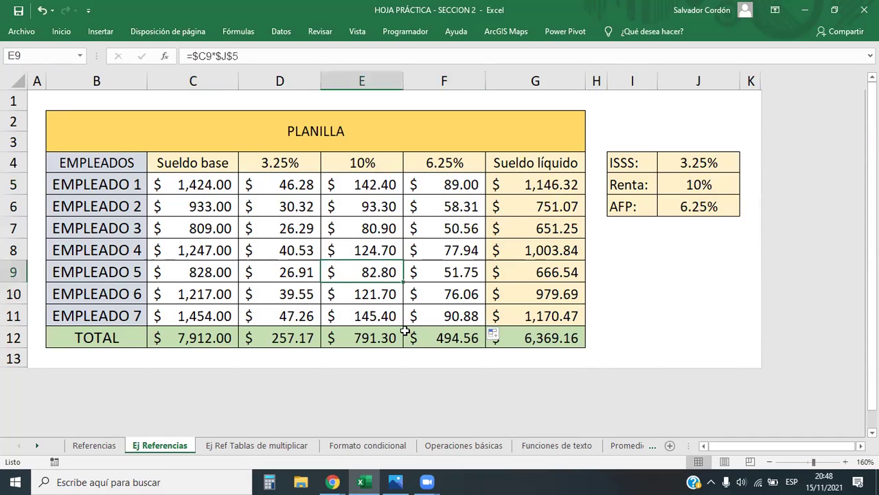
pyautogui.doubleClick(383, 272)
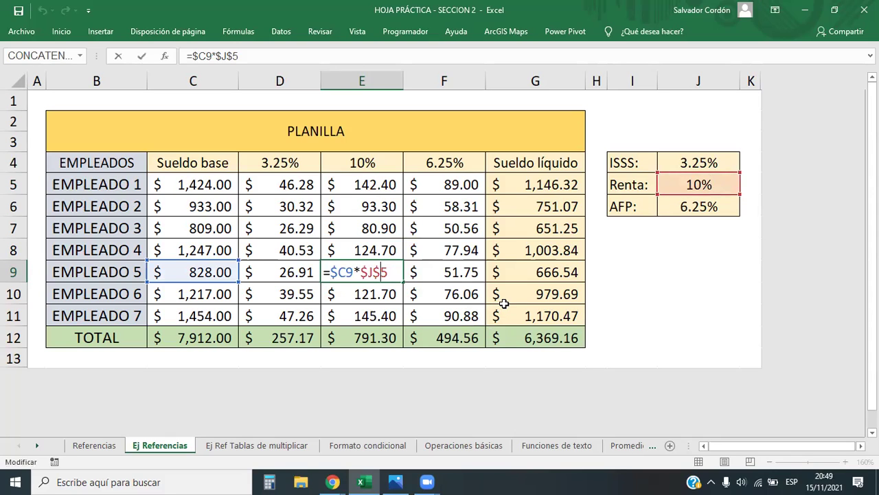
pyautogui.press('Return')
pyautogui.click(656, 270)
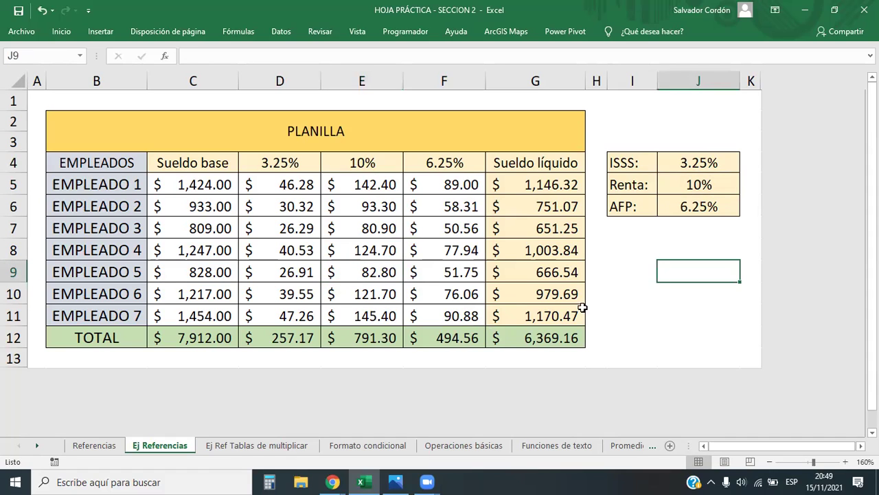
# Review deductions, net salaries and the SUMA totals $257.17, $791.30, $494.56 and $6,369.16
pyautogui.moveTo(272, 183); pyautogui.dragTo(440, 312)
pyautogui.moveTo(536, 180); pyautogui.dragTo(532, 320)
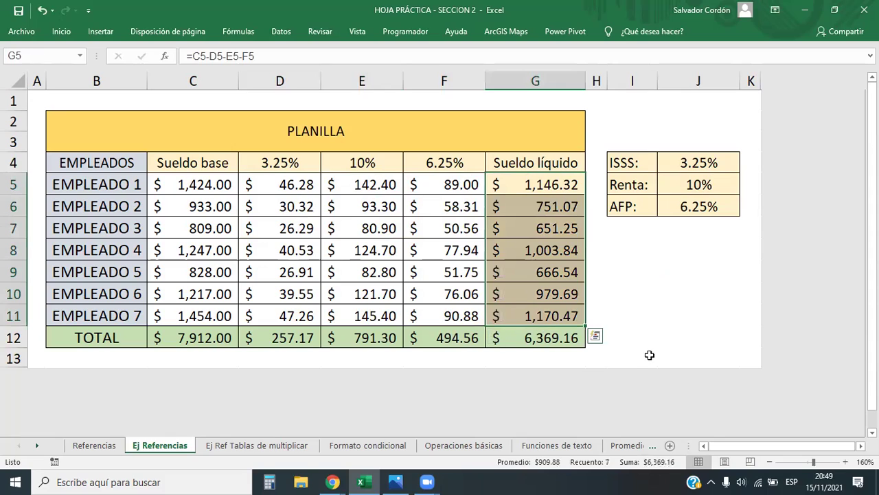
pyautogui.click(696, 332)
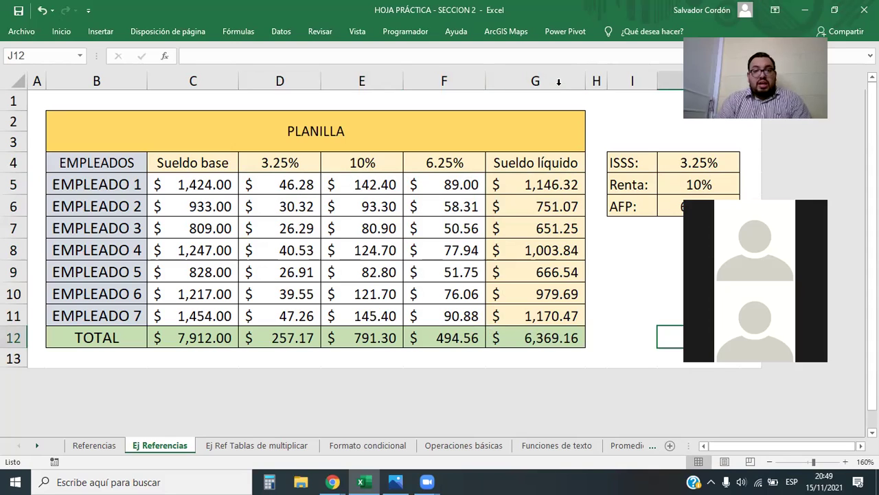
pyautogui.click(306, 335)
pyautogui.click(383, 340)
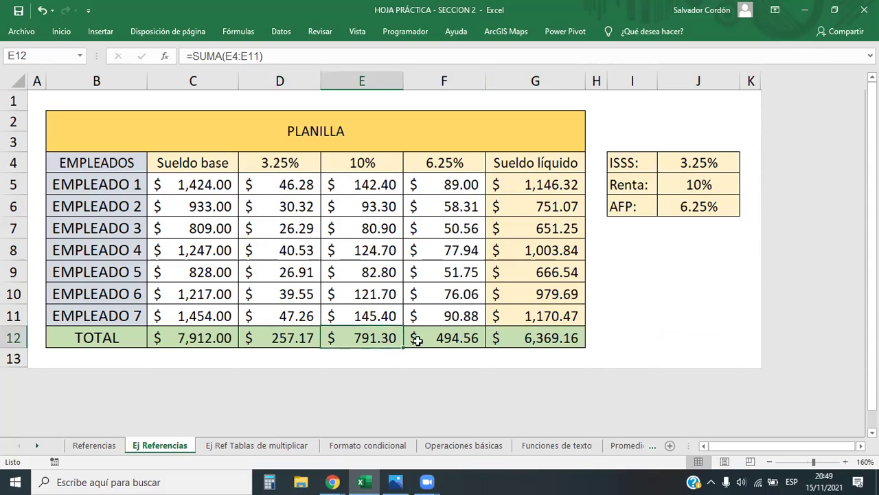
pyautogui.click(469, 337)
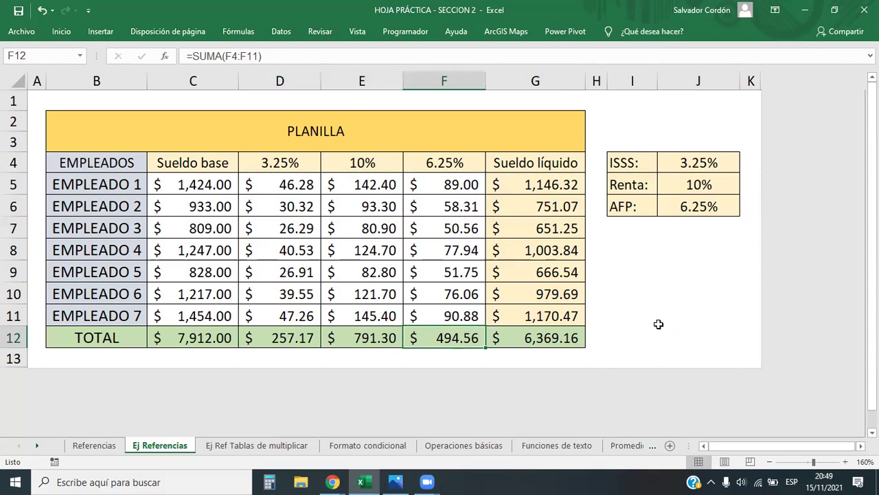
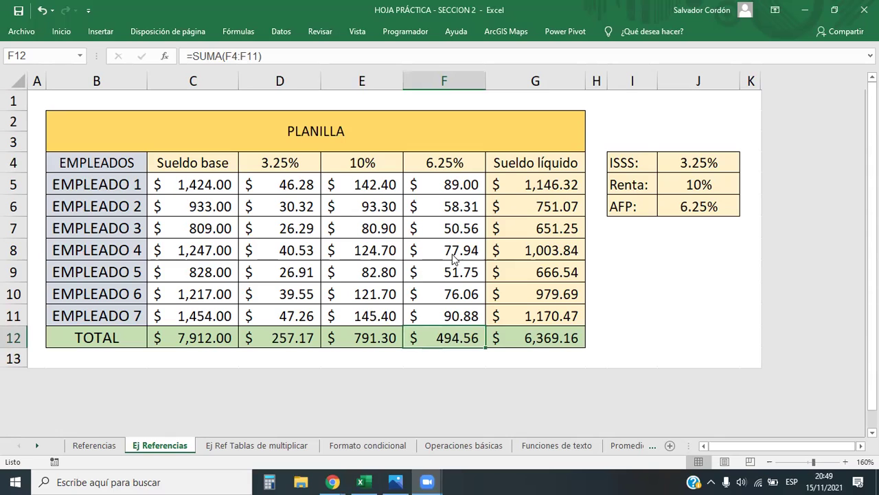
# Undo the row 6–11 deduction fill and clear Empleado 1's 10% and 6.25% cells E5:F5
pyautogui.hotkey('ctrl', 'z')
pyautogui.hotkey('ctrl', 'z')
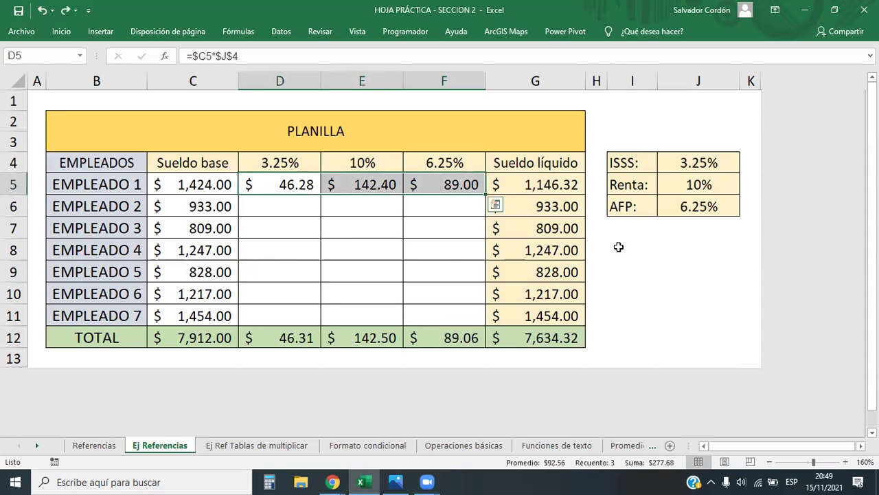
pyautogui.click(334, 250)
pyautogui.click(281, 176)
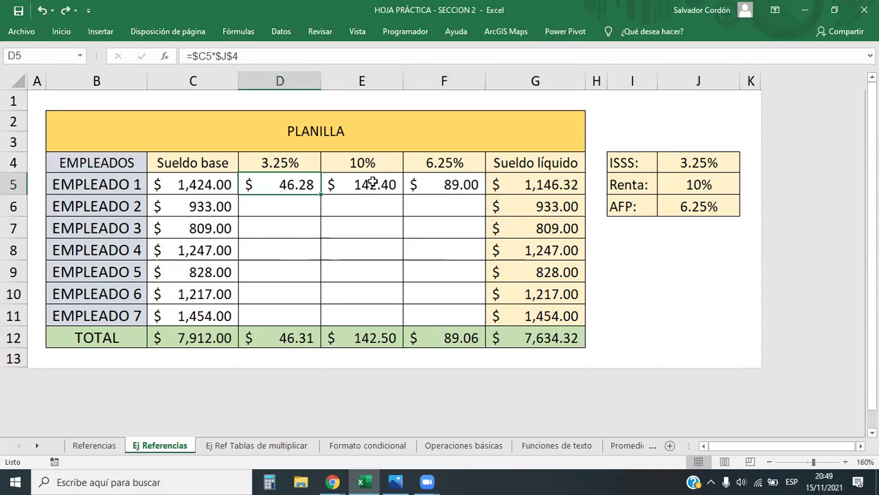
pyautogui.moveTo(372, 180); pyautogui.dragTo(444, 183)
pyautogui.press('Delete')
# Confirm D5's formula =$C5*$J$4 and fill it right into E5 and F5
pyautogui.click(290, 181)
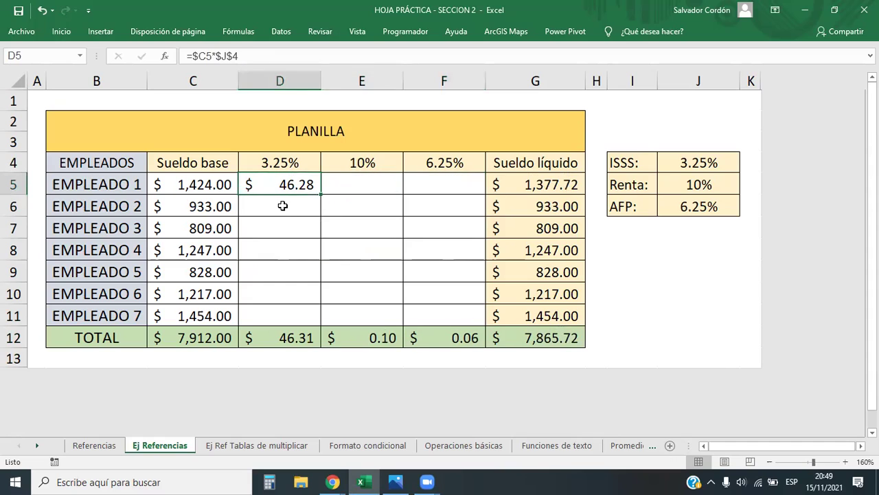
pyautogui.doubleClick(291, 180)
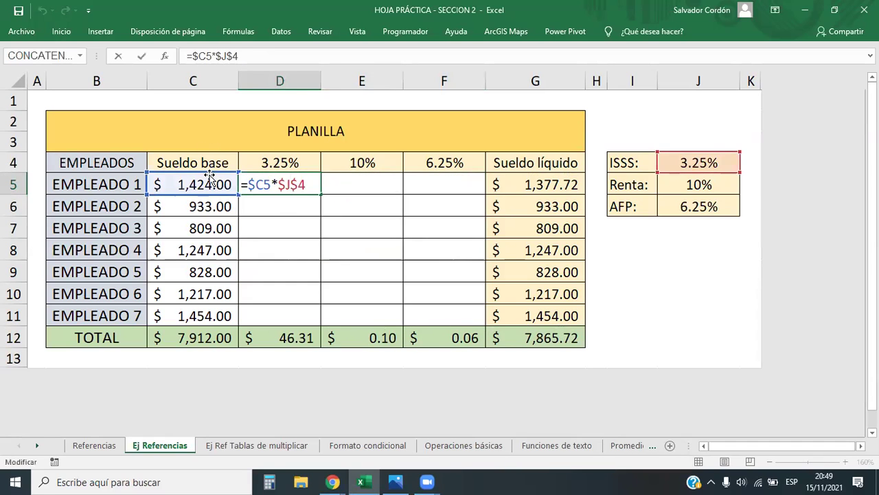
pyautogui.moveTo(192, 55); pyautogui.dragTo(217, 54)
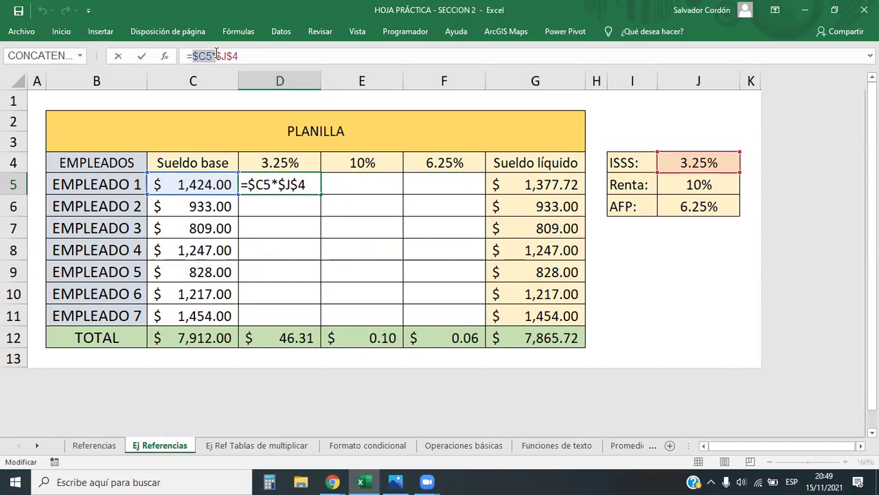
pyautogui.press('Return')
pyautogui.click(211, 173)
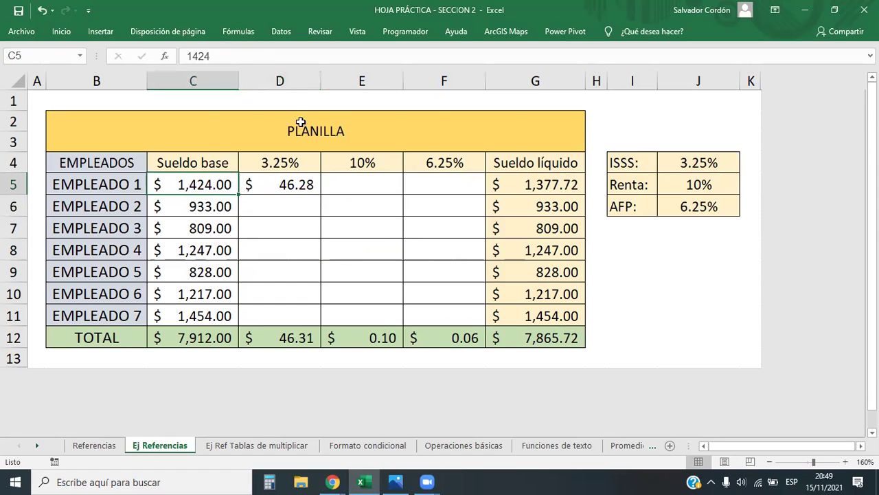
pyautogui.moveTo(199, 184); pyautogui.dragTo(199, 337)
pyautogui.click(294, 183)
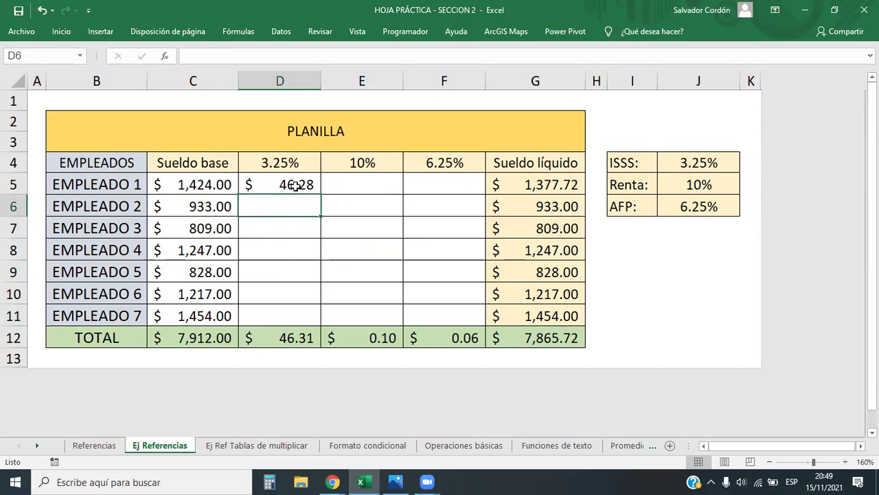
pyautogui.moveTo(218, 55); pyautogui.dragTo(238, 55)
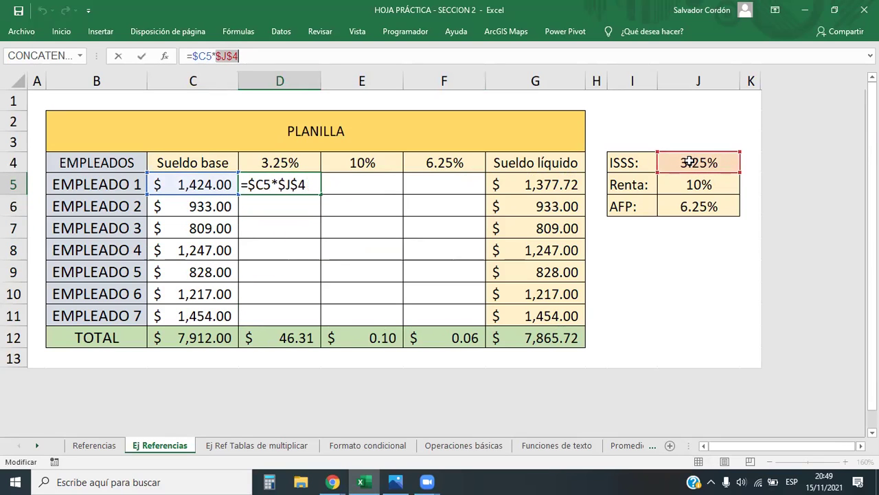
pyautogui.press('Return')
pyautogui.click(303, 186)
pyautogui.moveTo(319, 195); pyautogui.dragTo(485, 195)
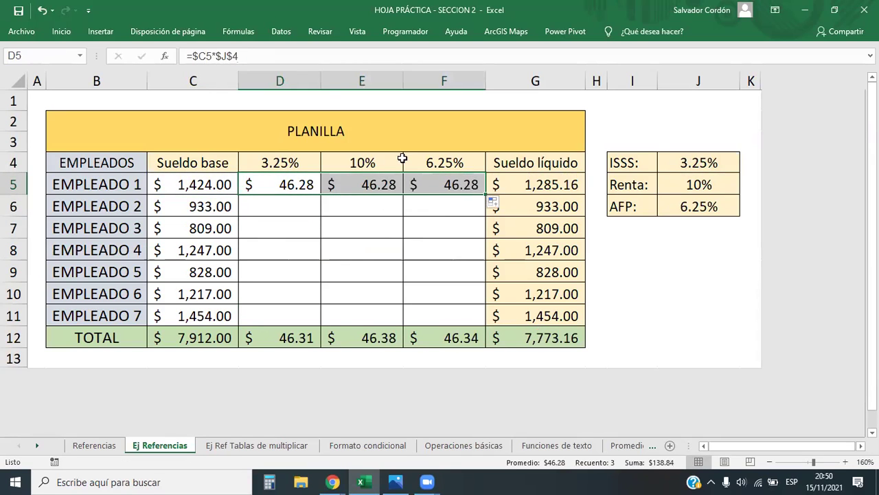
# Point E5's formula at the Renta rate J5, giving $142.40
pyautogui.click(704, 163)
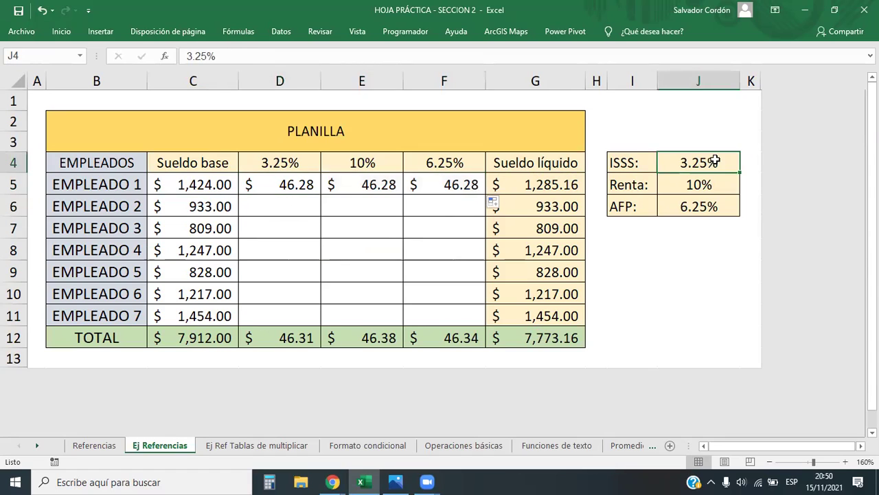
pyautogui.click(368, 190)
pyautogui.click(297, 188)
pyautogui.click(385, 182)
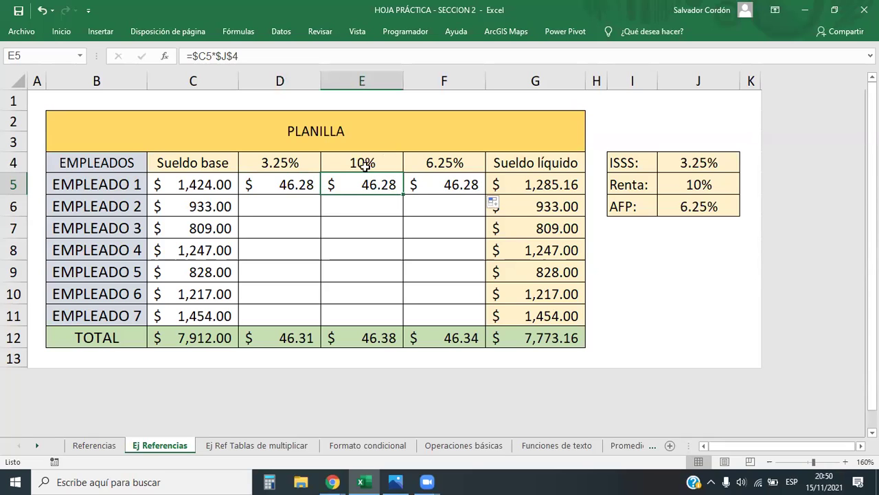
pyautogui.click(459, 180)
pyautogui.click(377, 183)
pyautogui.doubleClick(375, 180)
pyautogui.moveTo(680, 171); pyautogui.dragTo(684, 187)
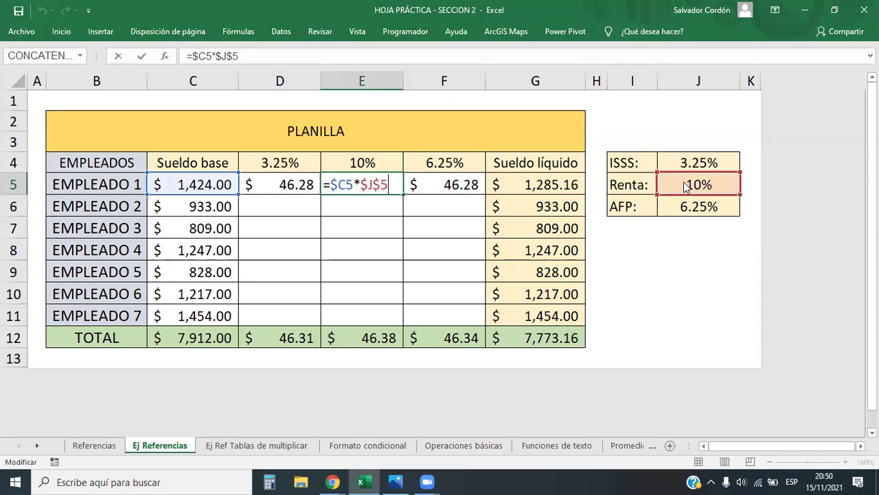
pyautogui.click(443, 182)
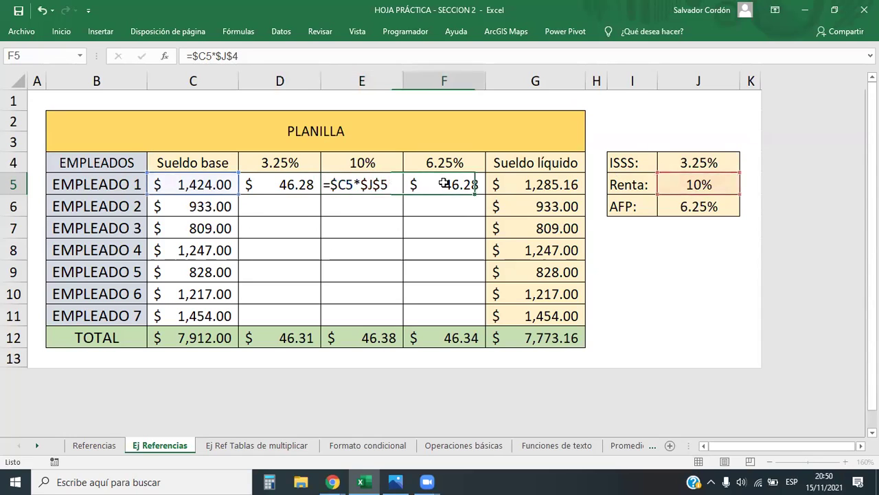
# Change F5's formula to =$C5*$J$6 for the AFP rate, giving $89.00
pyautogui.doubleClick(476, 184)
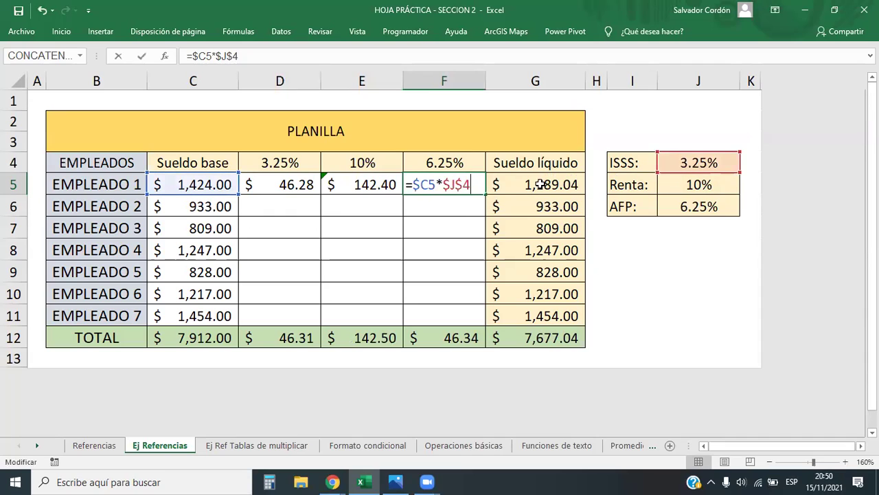
pyautogui.moveTo(689, 172); pyautogui.dragTo(692, 208)
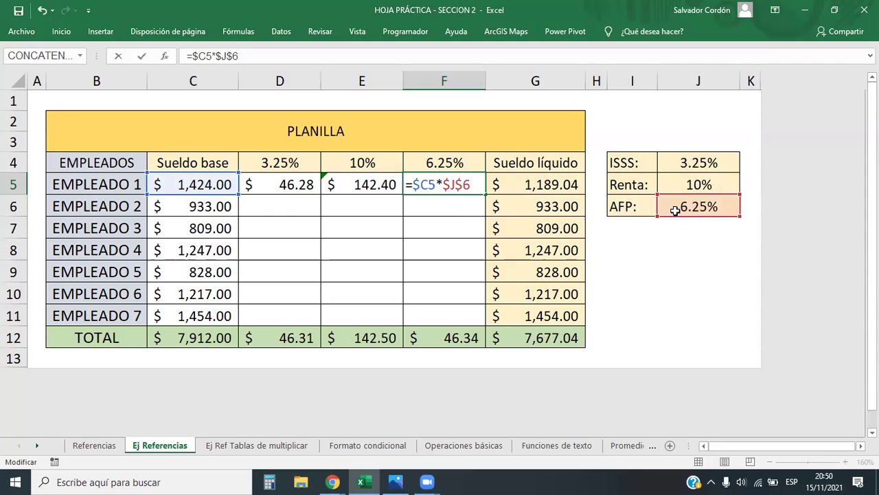
pyautogui.click(454, 221)
pyautogui.hotkey('ctrl', 'z')
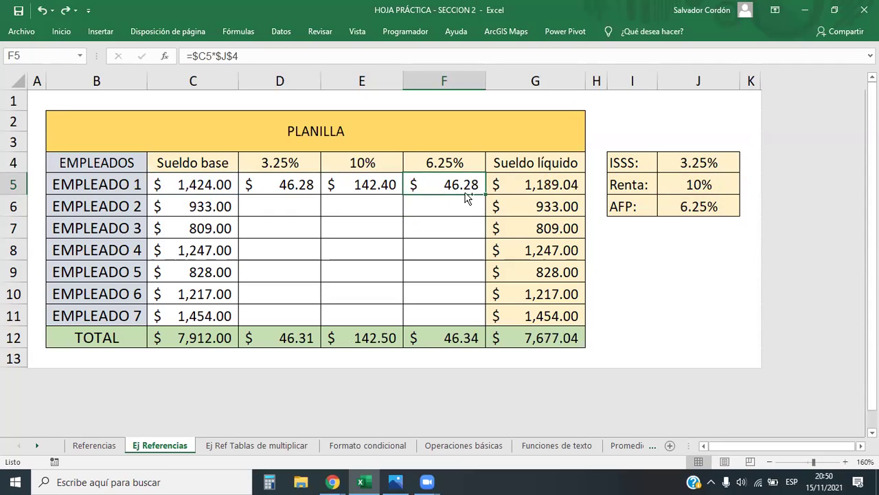
pyautogui.doubleClick(471, 184)
pyautogui.moveTo(470, 184); pyautogui.dragTo(465, 184)
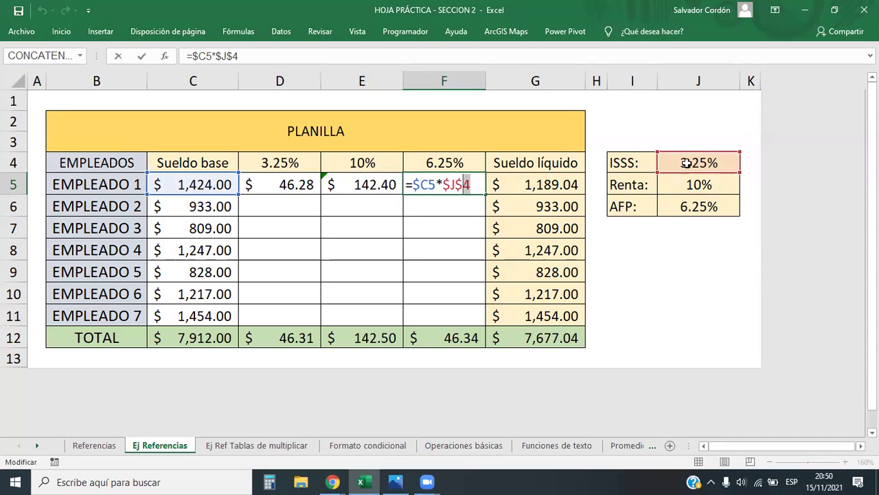
pyautogui.press('BackSpace')
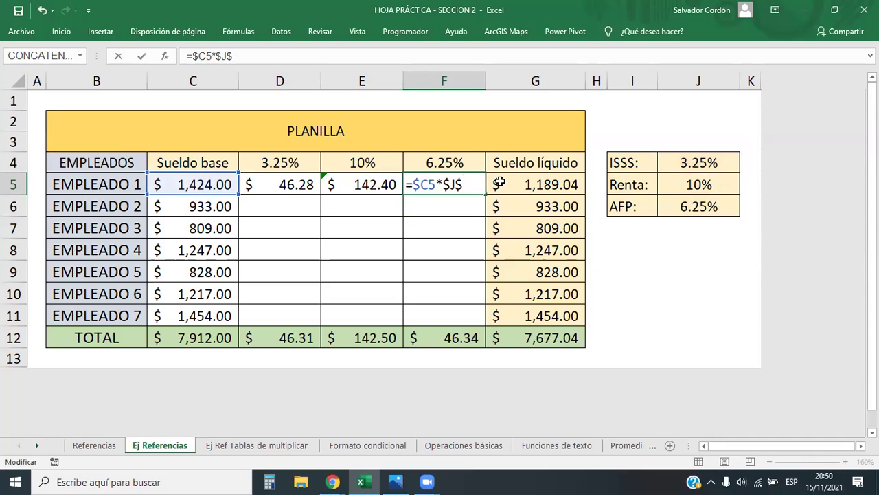
pyautogui.write('6')
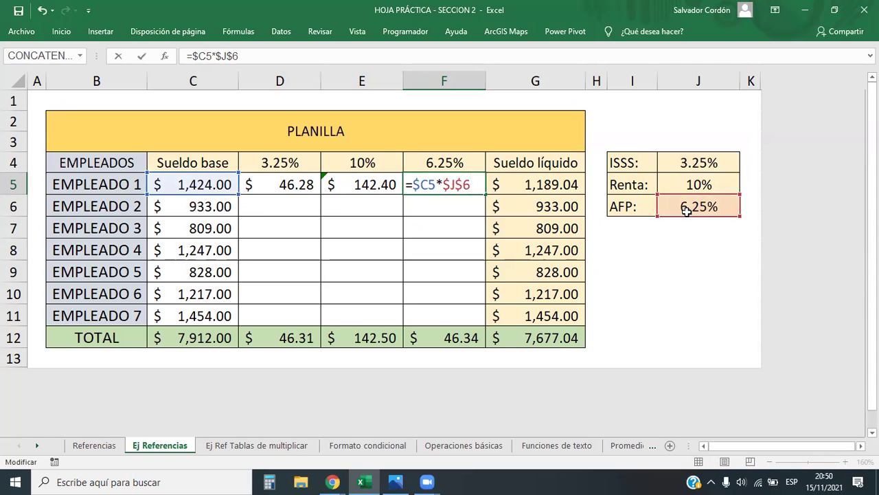
pyautogui.press('Return')
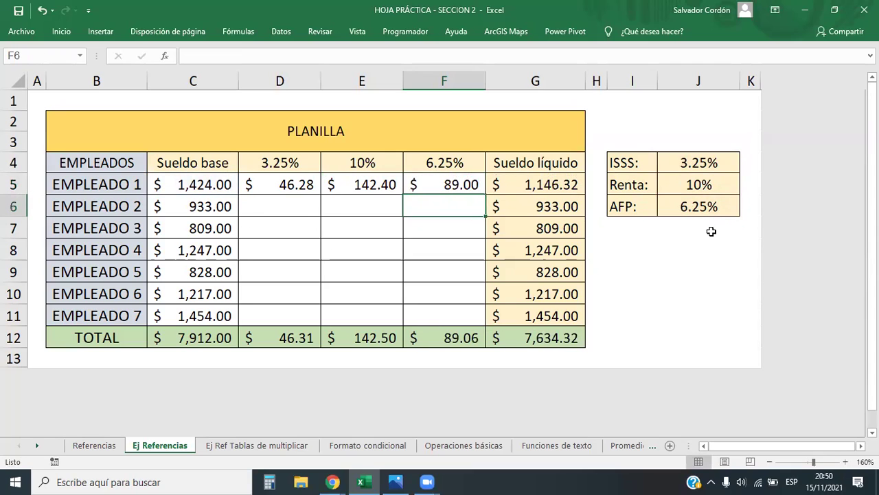
# Fill the three deduction formulas D5:F5 down to Empleado 7 in row 11
pyautogui.click(711, 245)
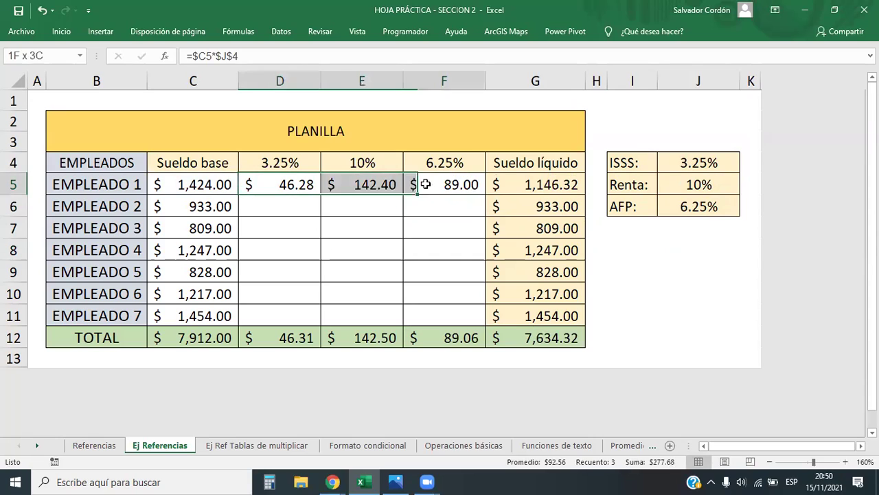
pyautogui.moveTo(275, 187); pyautogui.dragTo(433, 183)
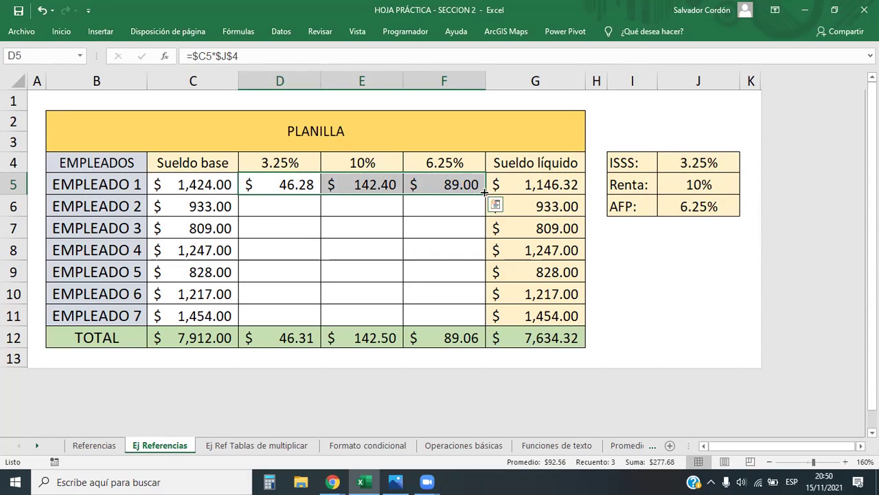
pyautogui.moveTo(484, 193); pyautogui.dragTo(493, 314)
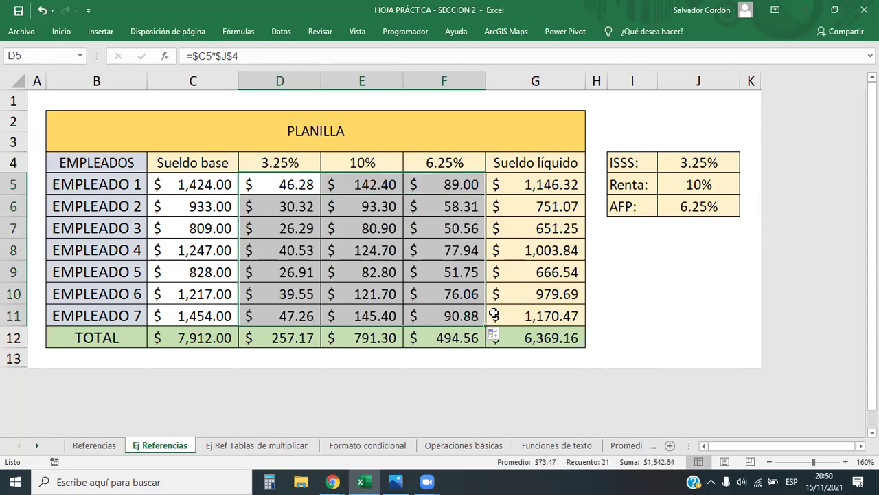
pyautogui.click(706, 272)
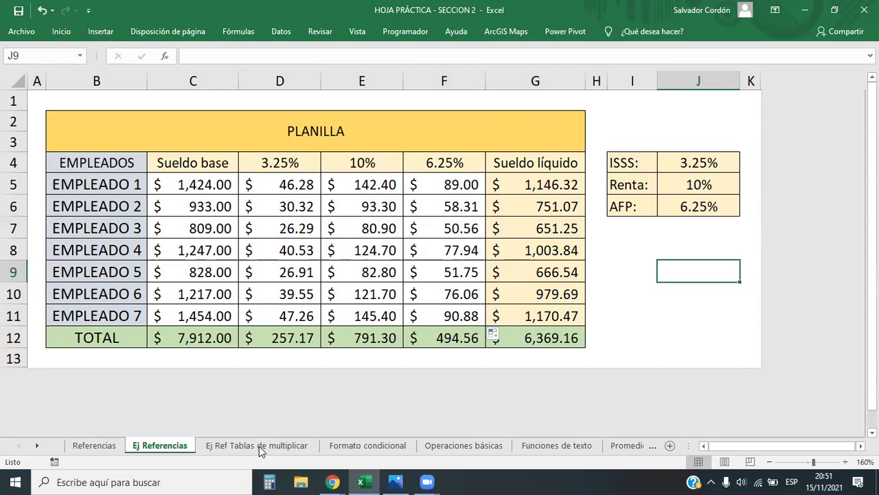
pyautogui.click(540, 186)
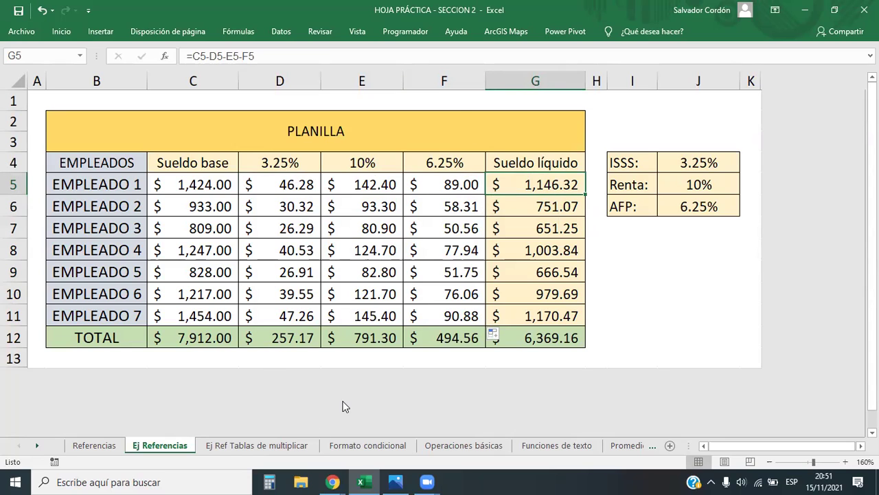
# On the 'Ej Ref Tablas de multiplicar' sheet, enter sample products 20 in E5 and 25 in F6
pyautogui.click(260, 449)
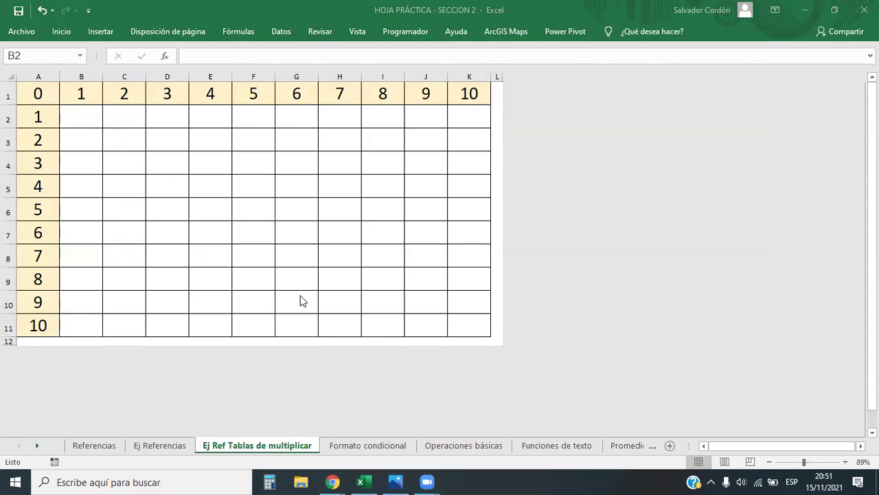
pyautogui.click(9, 186)
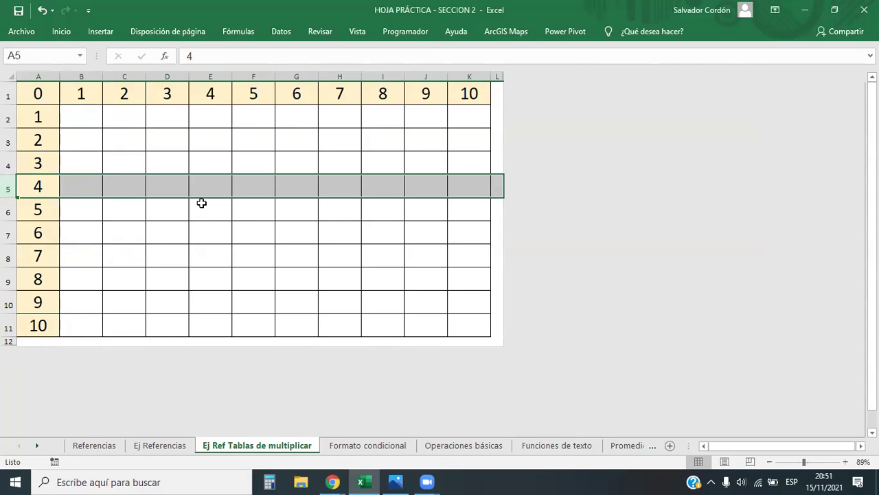
pyautogui.keyDown('ctrl'); pyautogui.click(211, 75); pyautogui.keyUp('ctrl')
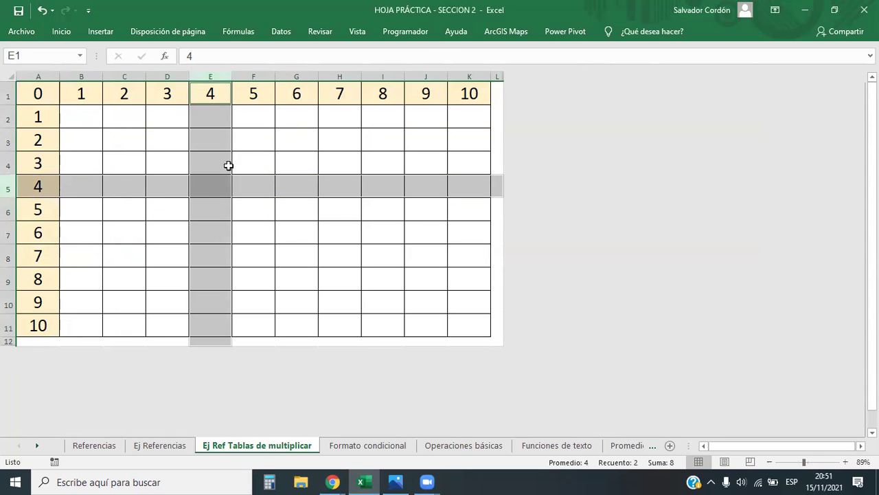
pyautogui.click(218, 184)
pyautogui.write('20')
pyautogui.press('Return')
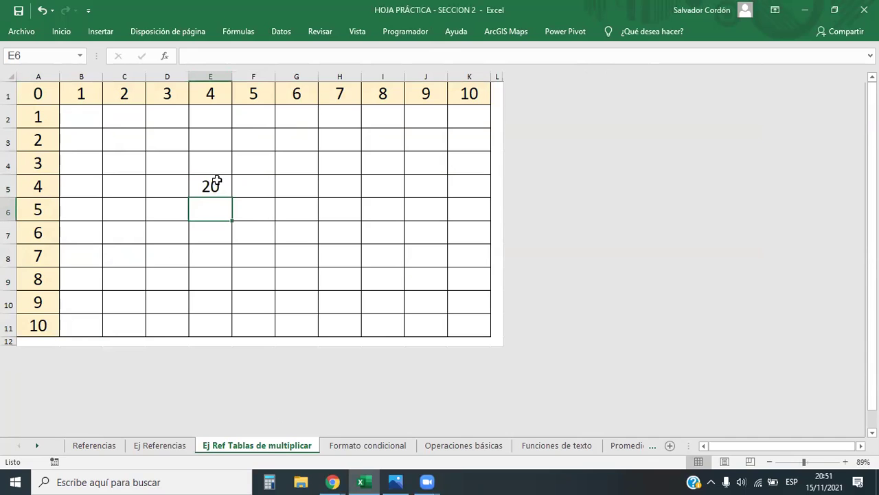
pyautogui.click(9, 209)
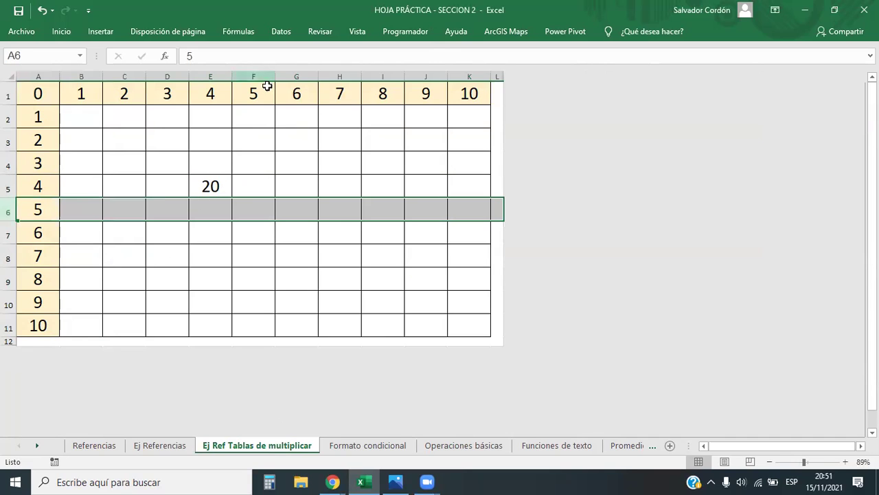
pyautogui.click(264, 76)
pyautogui.click(262, 200)
pyautogui.write('25')
pyautogui.press('Return')
# Select the grid B2:K11 and clear the sample values 20 and 25, leaving it empty
pyautogui.click(291, 227)
pyautogui.moveTo(75, 122)
pyautogui.mouseDown()
pyautogui.moveTo(455, 280)
pyautogui.moveTo(492, 324)
pyautogui.moveTo(482, 324)
pyautogui.mouseUp()
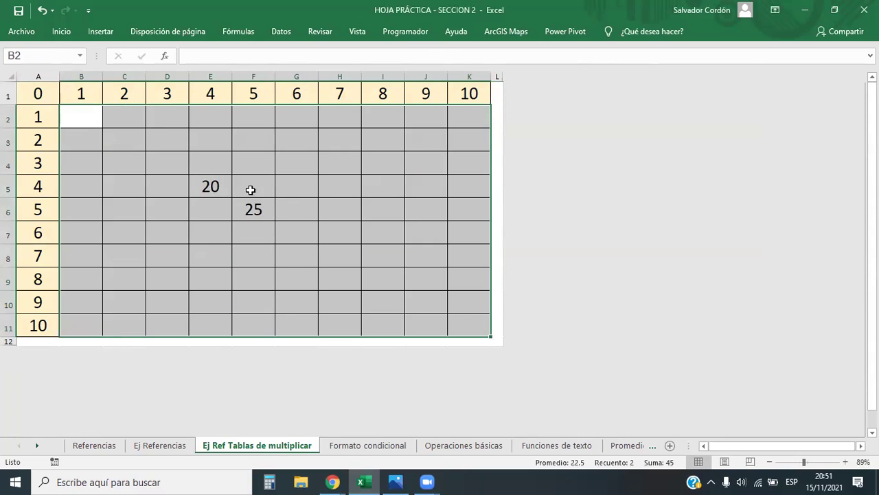
pyautogui.click(205, 172)
pyautogui.moveTo(205, 171); pyautogui.dragTo(266, 224)
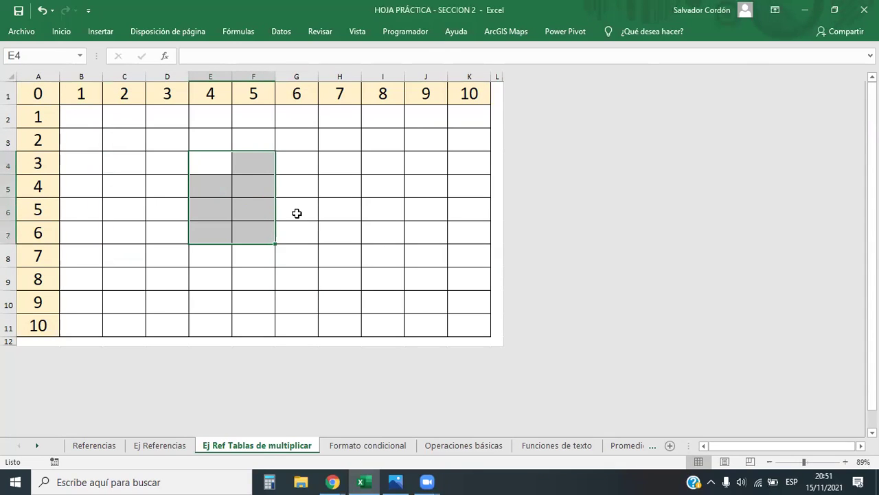
pyautogui.click(297, 213)
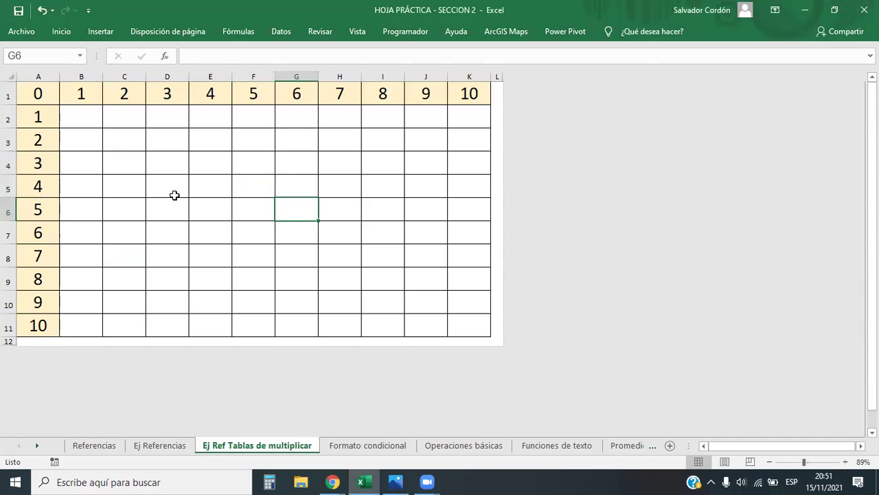
pyautogui.click(80, 121)
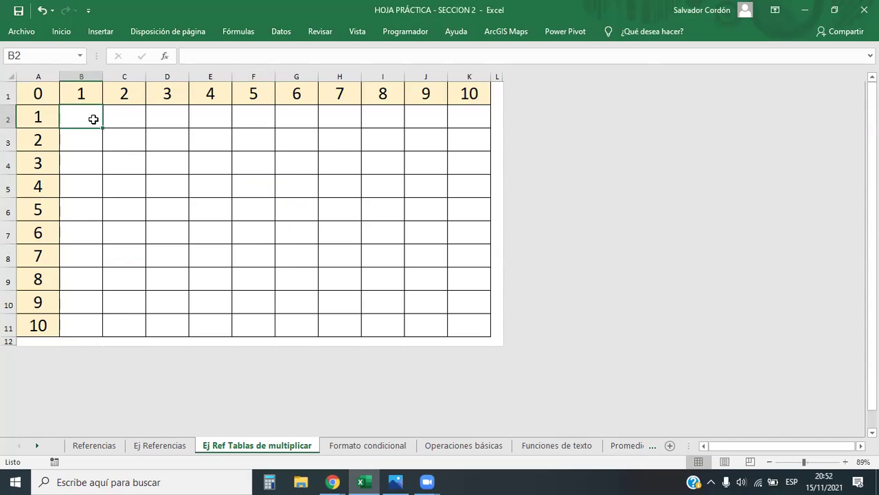
pyautogui.moveTo(103, 128)
pyautogui.mouseDown()
pyautogui.moveTo(487, 120)
pyautogui.moveTo(467, 333)
pyautogui.mouseUp()
pyautogui.click(244, 199)
pyautogui.moveTo(86, 121); pyautogui.dragTo(456, 328)
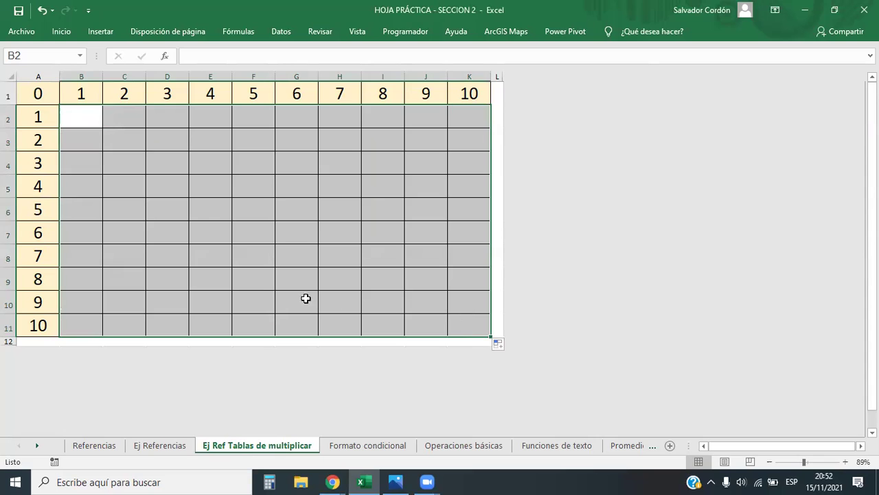
pyautogui.click(270, 227)
pyautogui.click(9, 208)
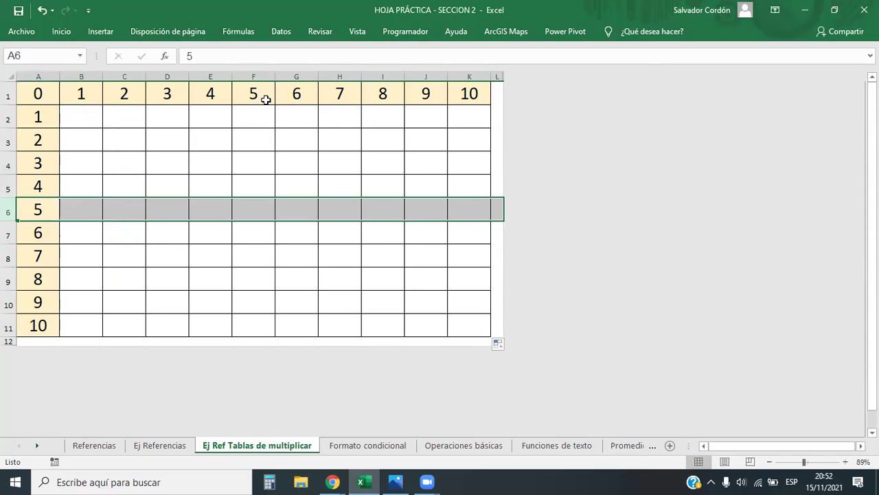
pyautogui.click(257, 76)
pyautogui.click(265, 211)
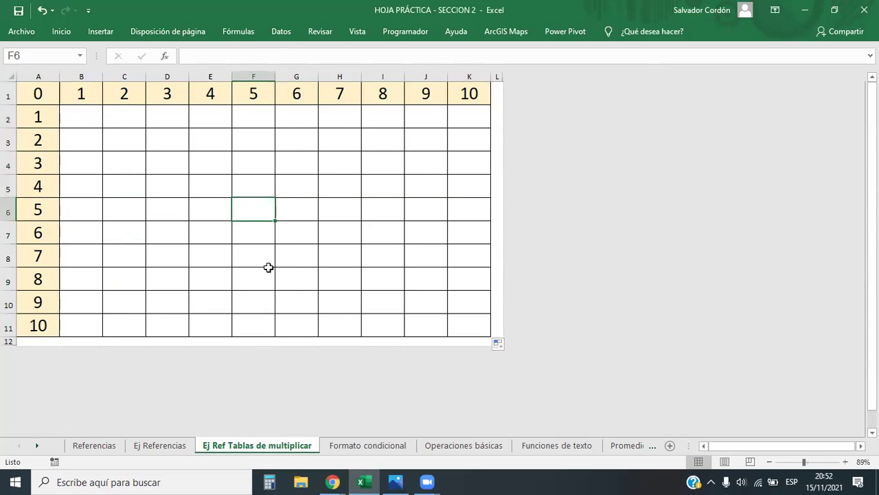
pyautogui.click(9, 303)
pyautogui.click(468, 307)
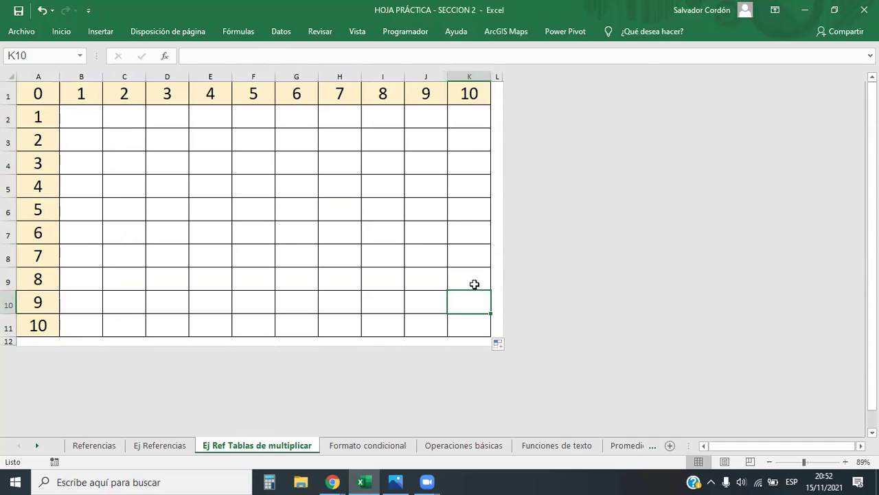
pyautogui.click(96, 163)
pyautogui.click(81, 120)
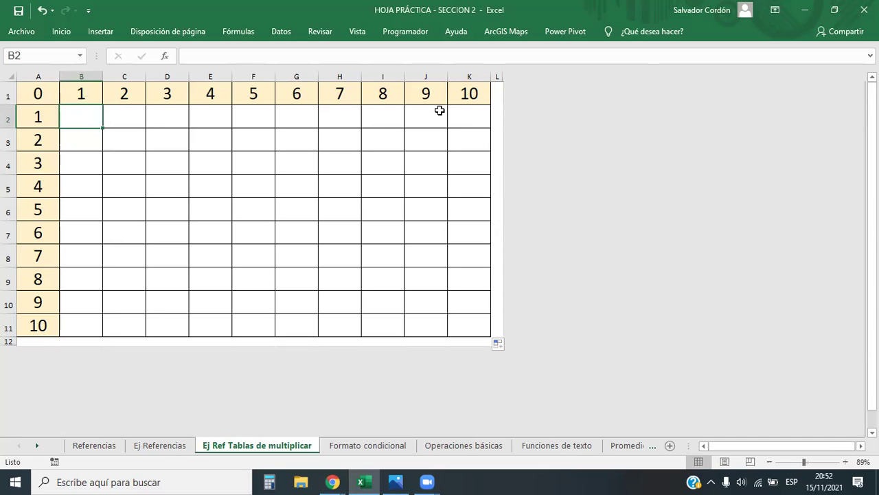
pyautogui.click(444, 263)
pyautogui.click(229, 217)
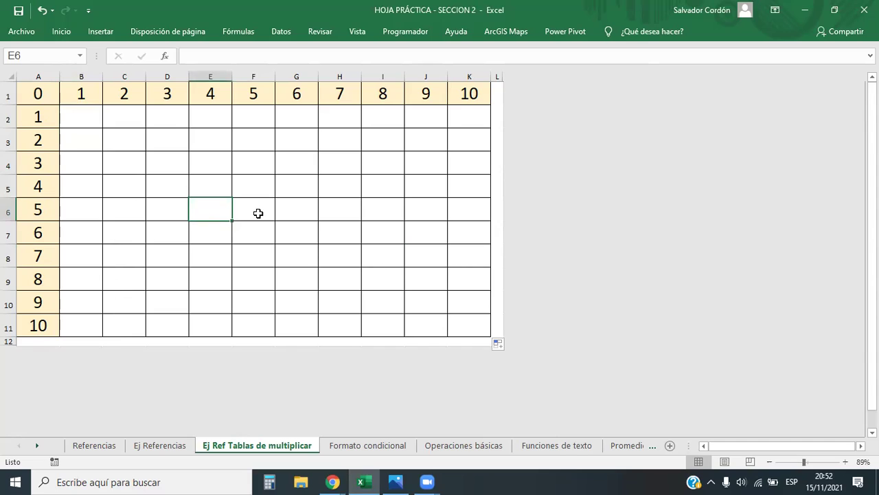
pyautogui.click(257, 213)
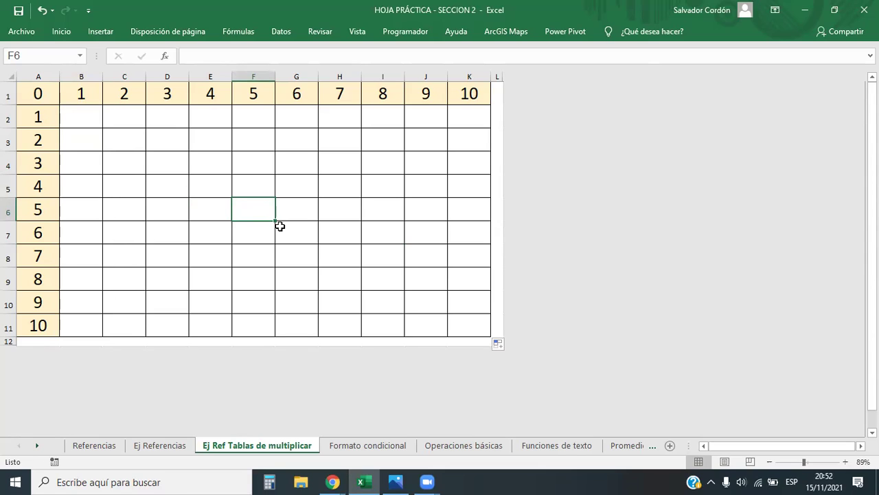
pyautogui.click(84, 115)
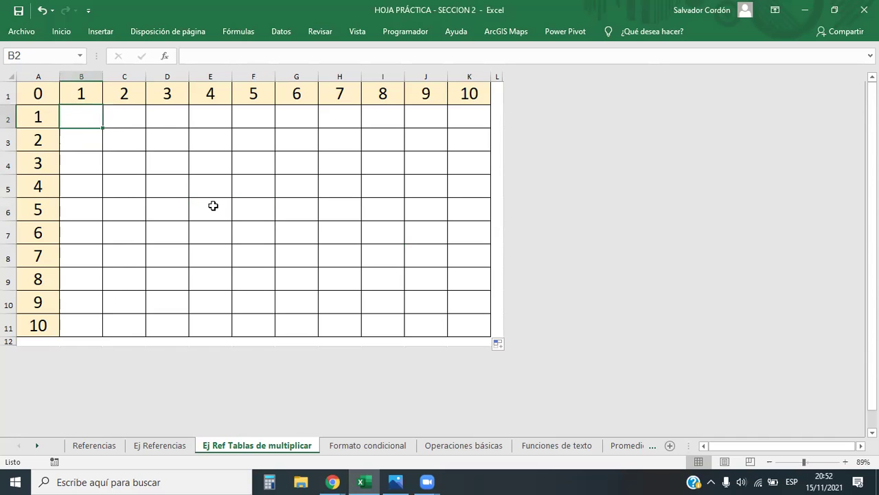
# Snip a rectangle framing the multiplication table with its 1–10 headers and empty grid
pyautogui.press('super+shift+s')
pyautogui.moveTo(1, 40)
pyautogui.mouseDown()
pyautogui.moveTo(332, 141)
pyautogui.moveTo(109, 137)
pyautogui.moveTo(117, 136)
pyautogui.mouseUp()
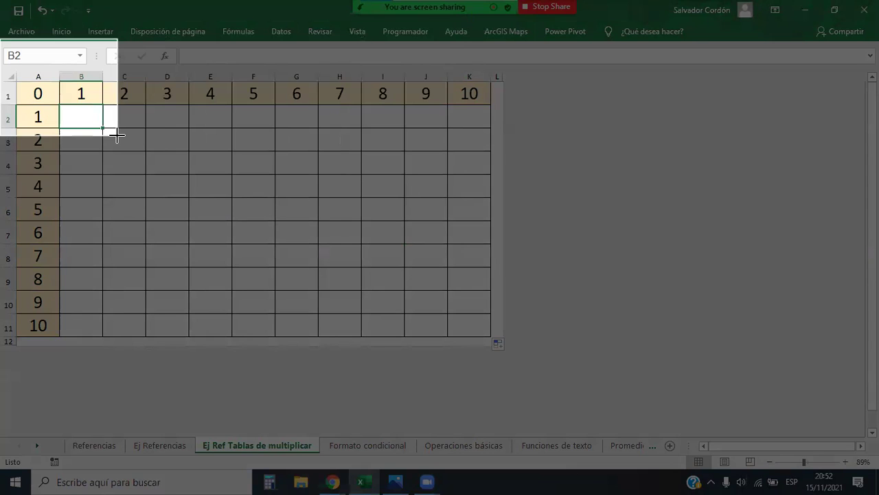
pyautogui.moveTo(117, 136)
pyautogui.mouseDown()
pyautogui.moveTo(500, 350)
pyautogui.moveTo(516, 350)
pyautogui.moveTo(295, 69)
pyautogui.mouseUp()
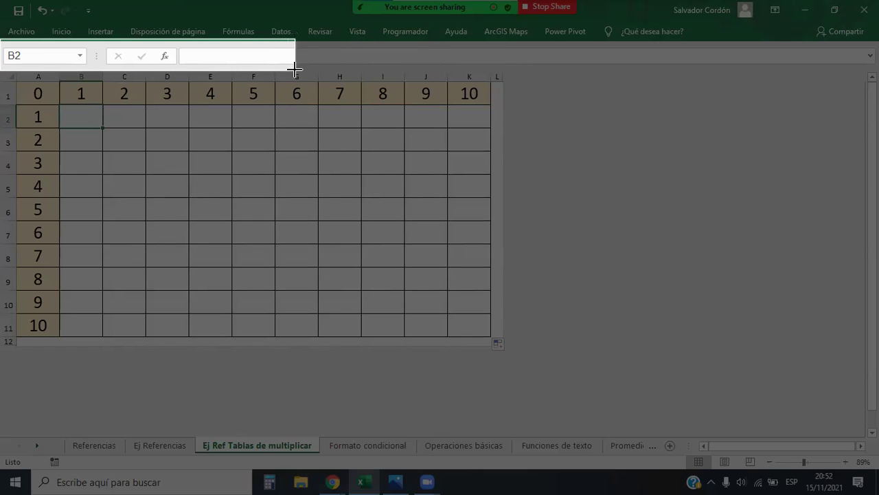
pyautogui.moveTo(294, 70)
pyautogui.mouseDown()
pyautogui.moveTo(479, 346)
pyautogui.moveTo(518, 362)
pyautogui.mouseUp()
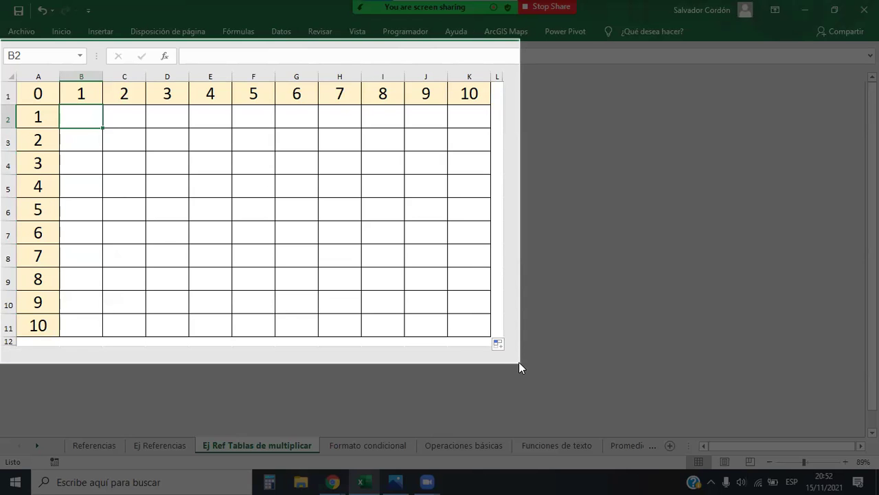
pyautogui.moveTo(519, 362); pyautogui.dragTo(519, 362)
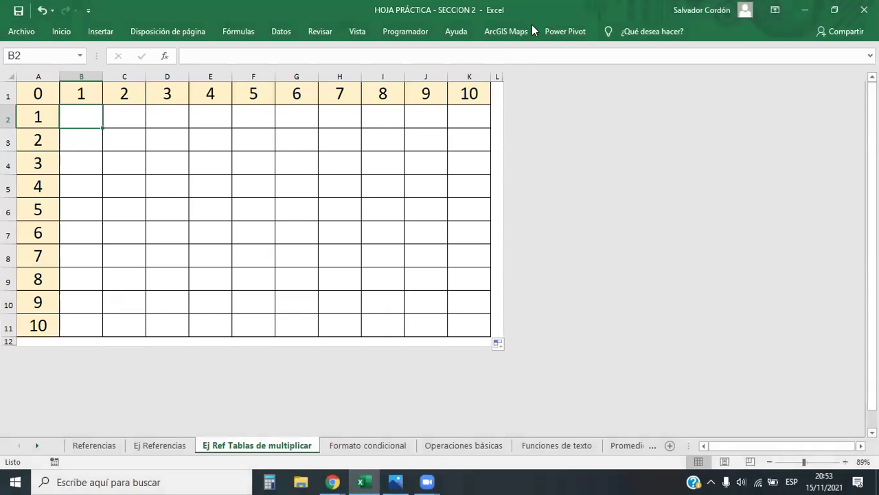